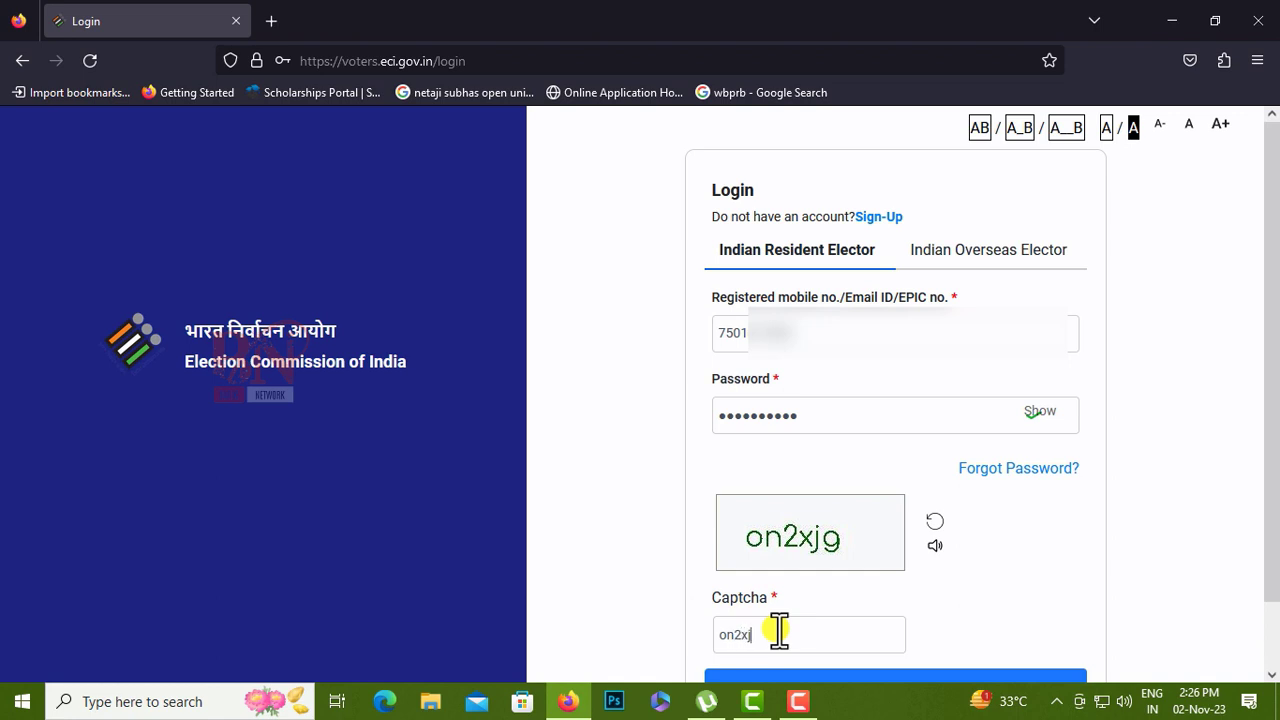
Step: Request the one-time password for the resident elector login
scroll(712, 555, down, 1)
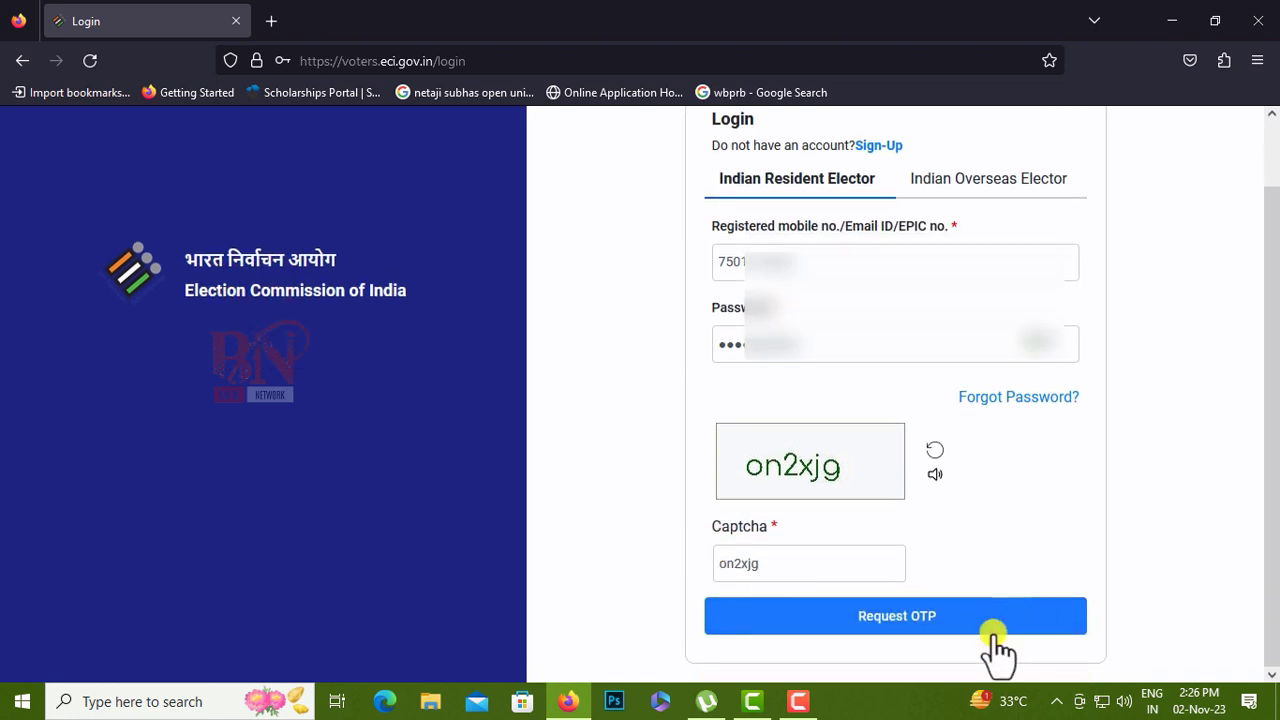
click(914, 616)
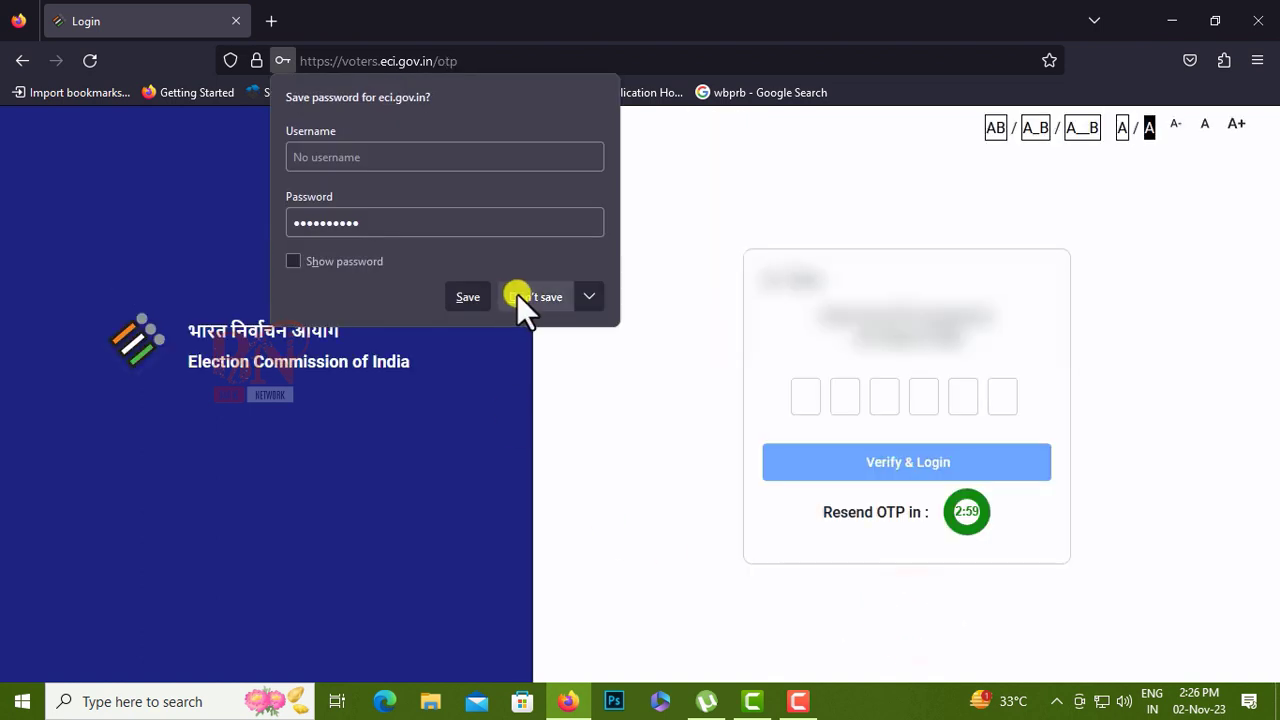
Step: Decline Firefox's password save, then enter the received OTP and sign in
click(522, 295)
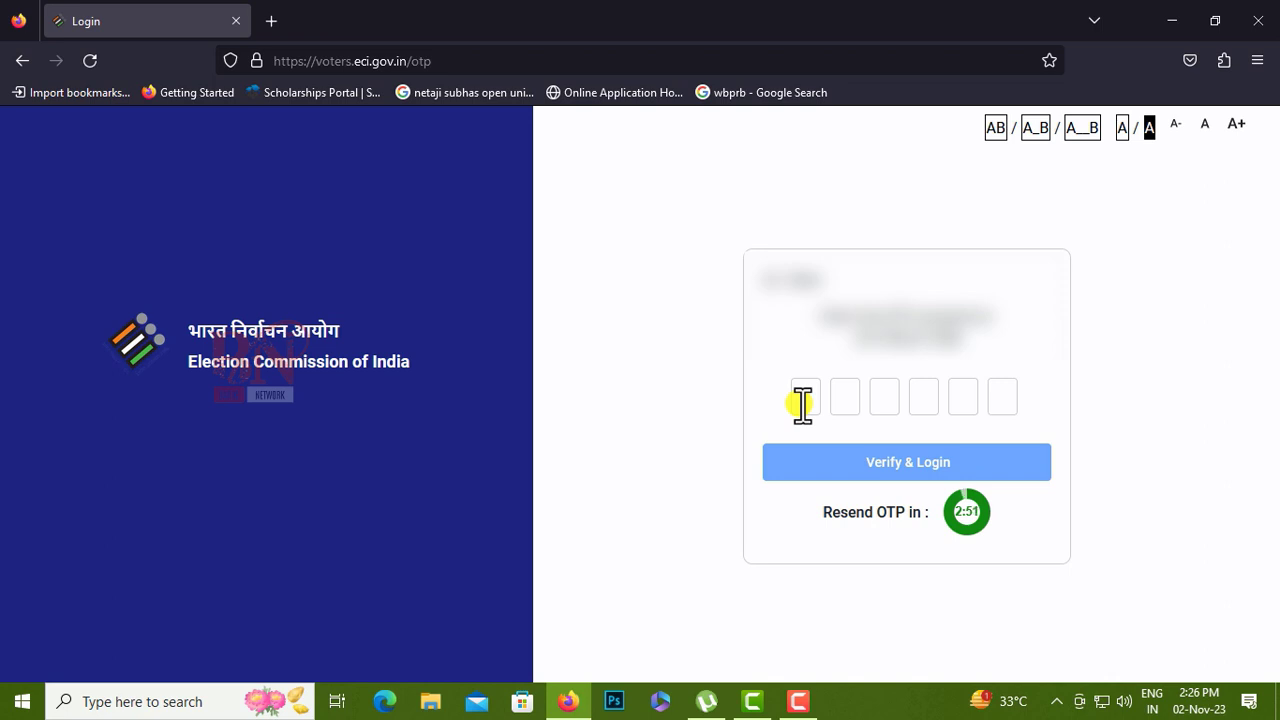
click(802, 400)
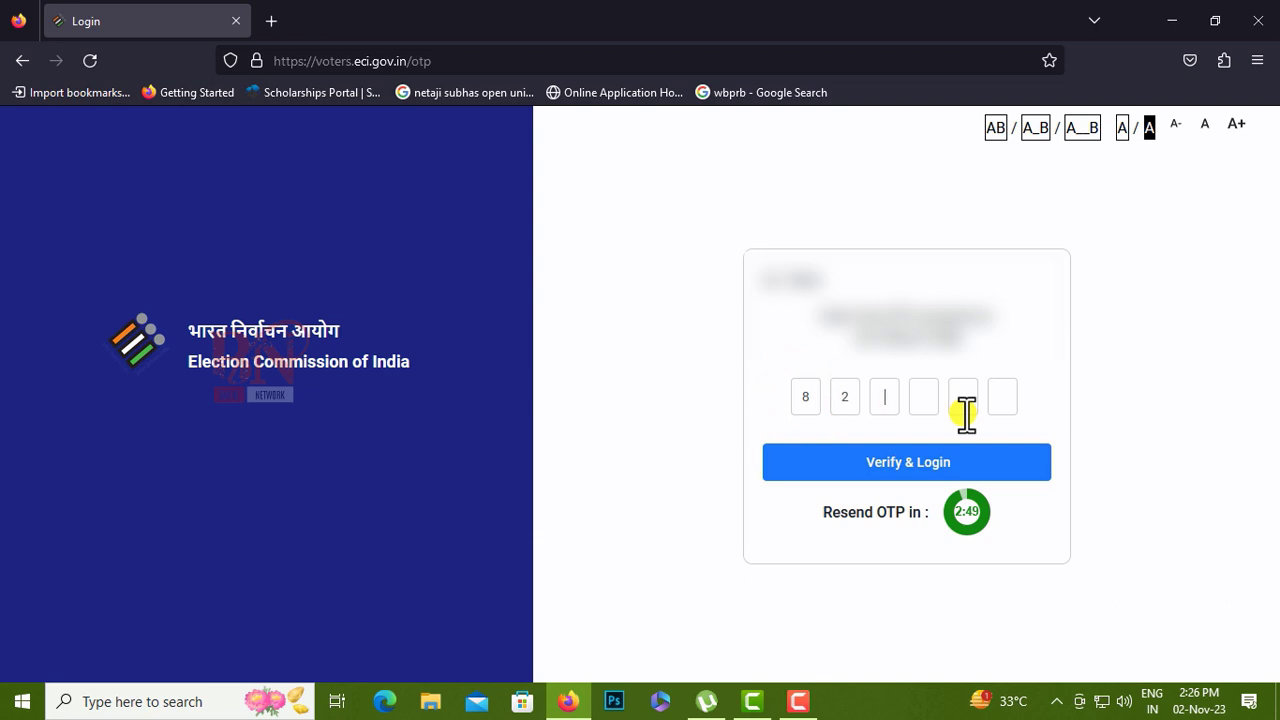
click(915, 466)
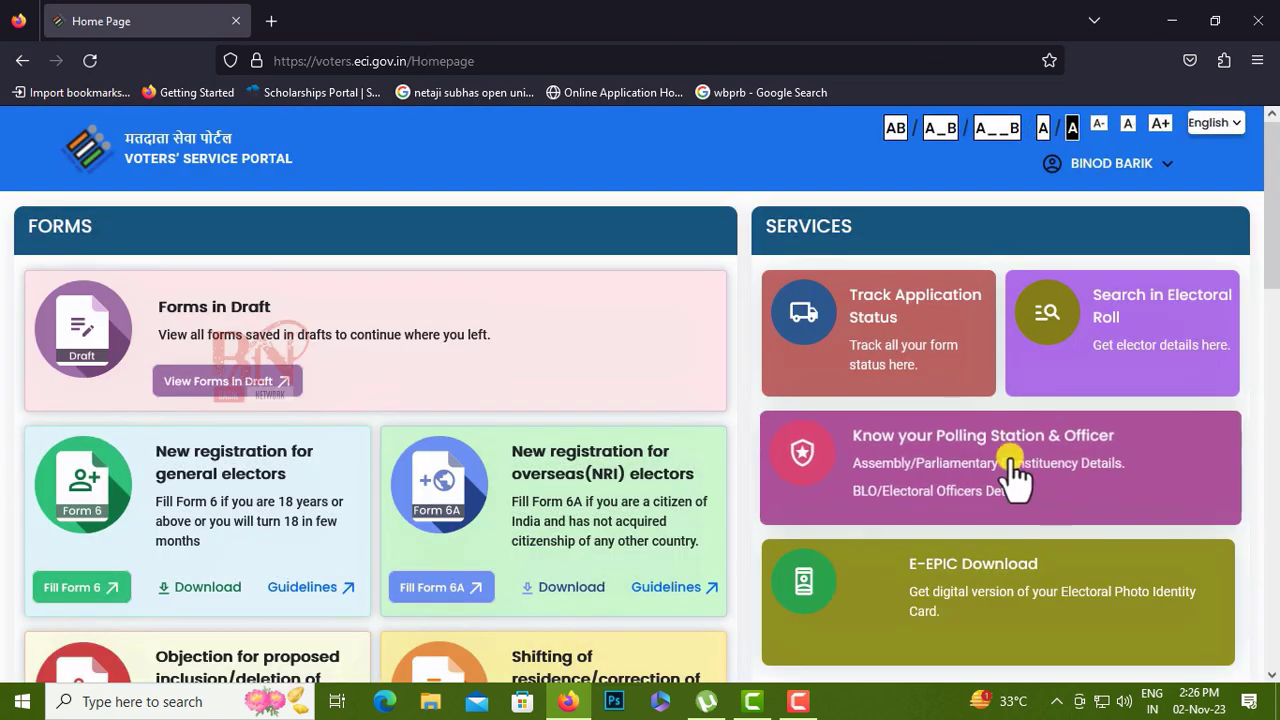
Step: Open the e-EPIC Download service and enter the elector's EPIC number
scroll(1005, 460, down, 3)
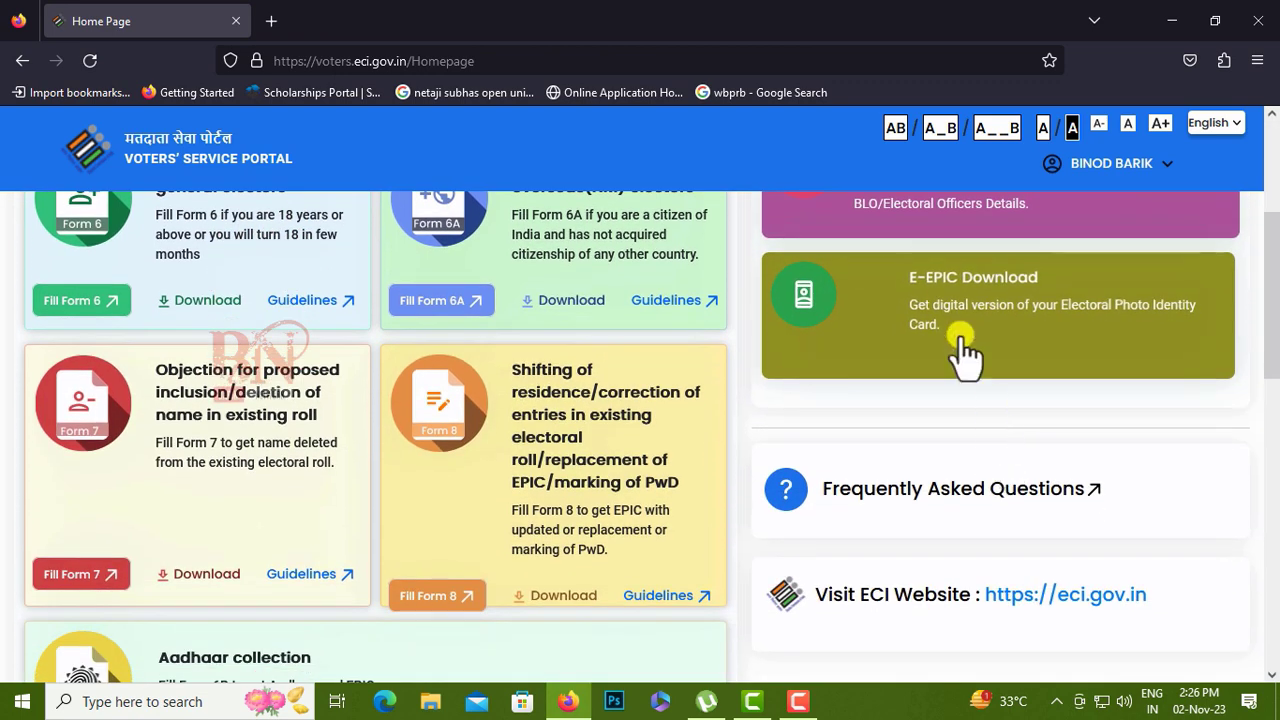
click(955, 297)
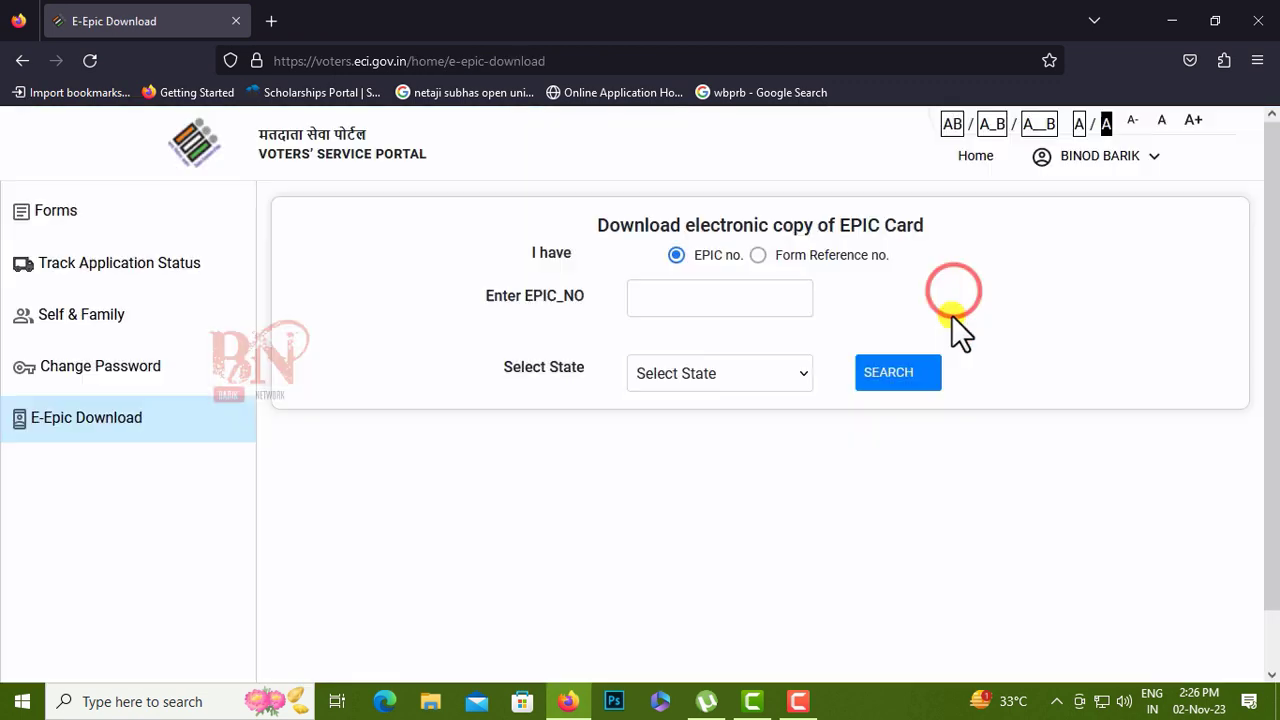
click(664, 300)
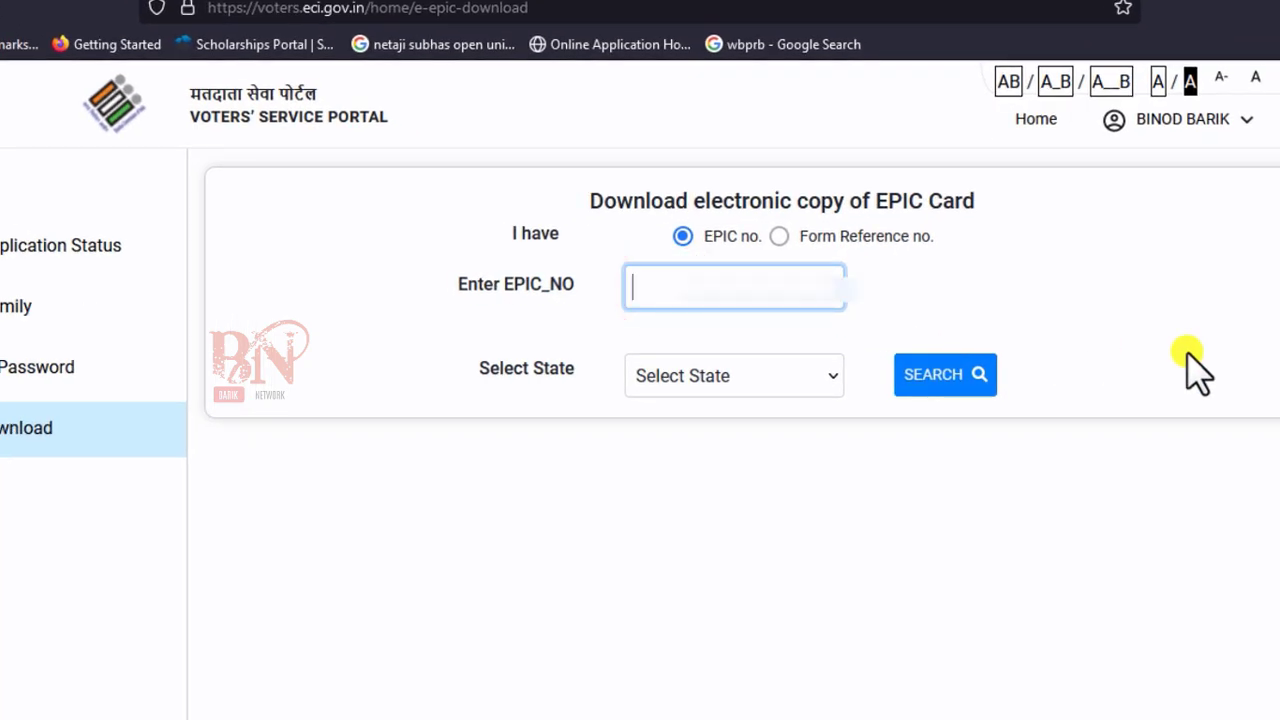
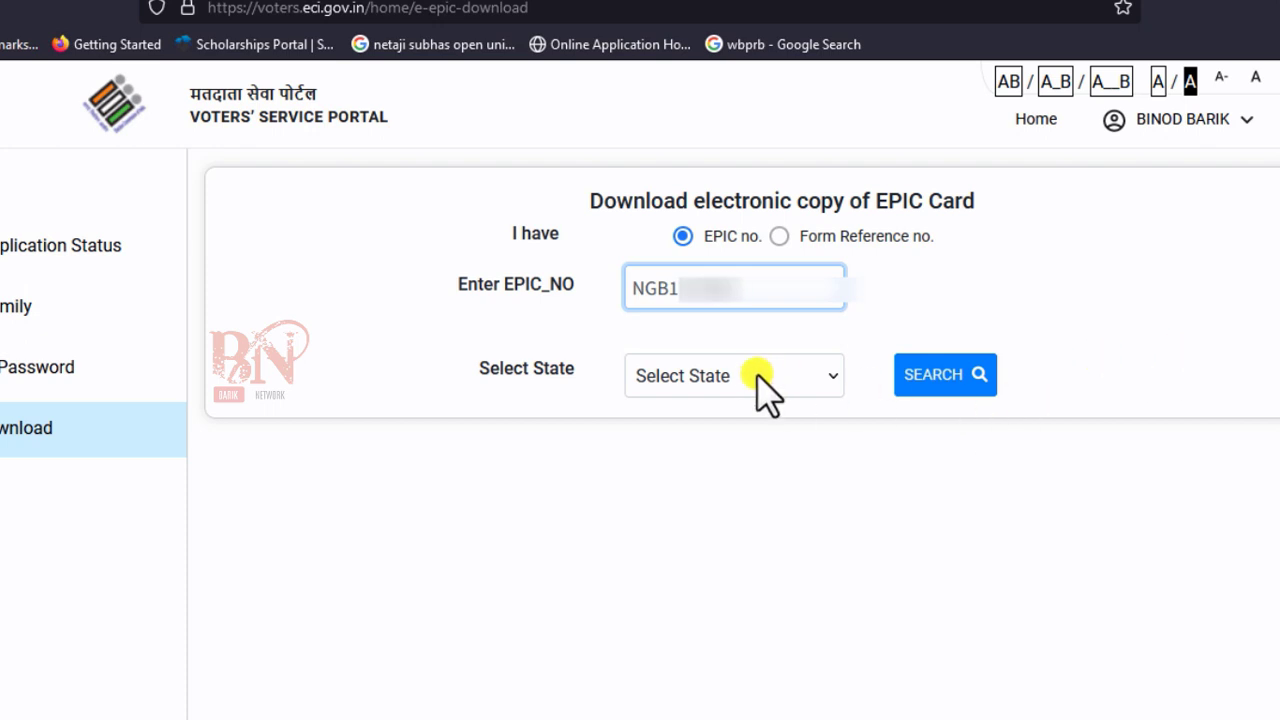
Step: Select West Bengal, search for the elector, then return to the portal home page
click(757, 375)
scroll(766, 523, down, 10)
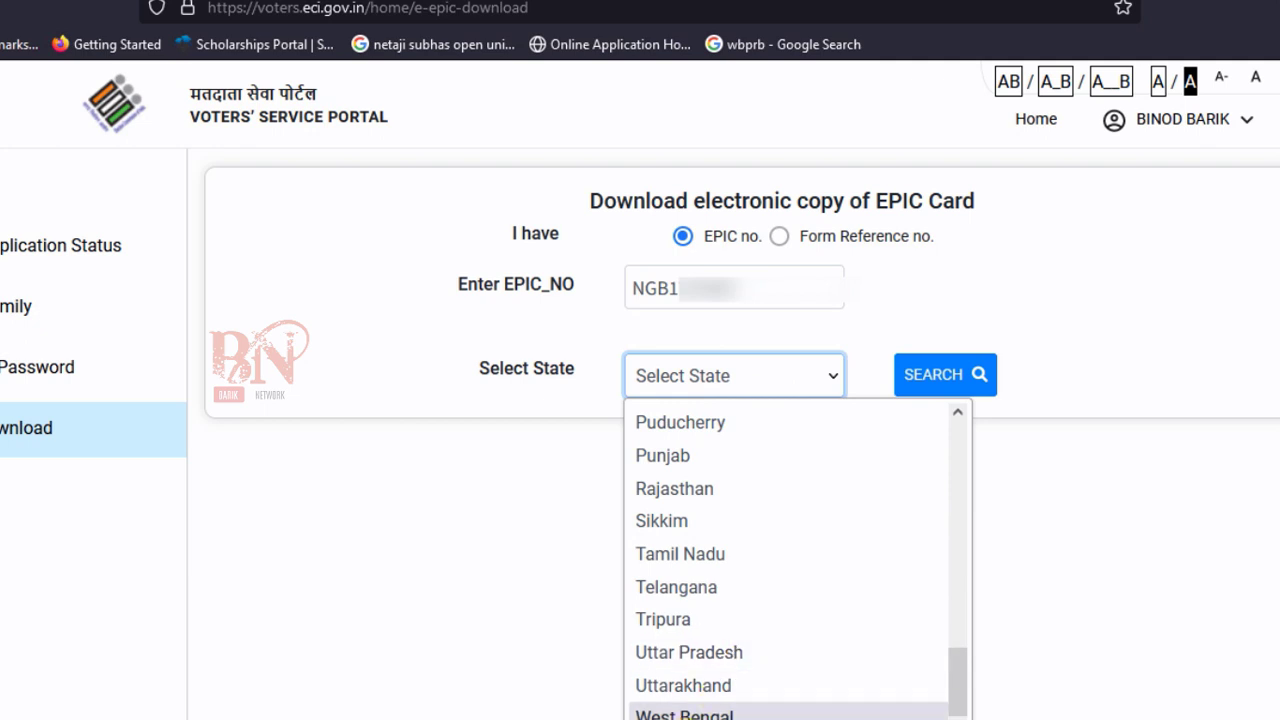
click(683, 708)
click(934, 378)
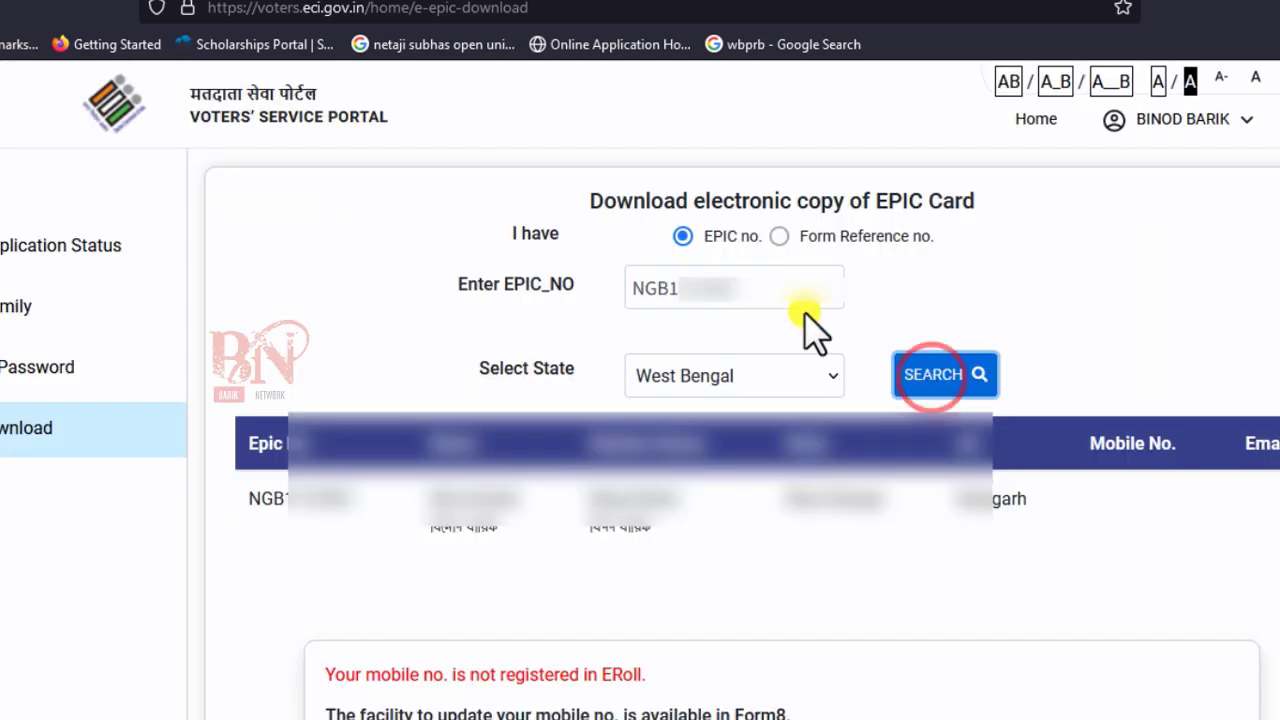
scroll(665, 413, down, 1)
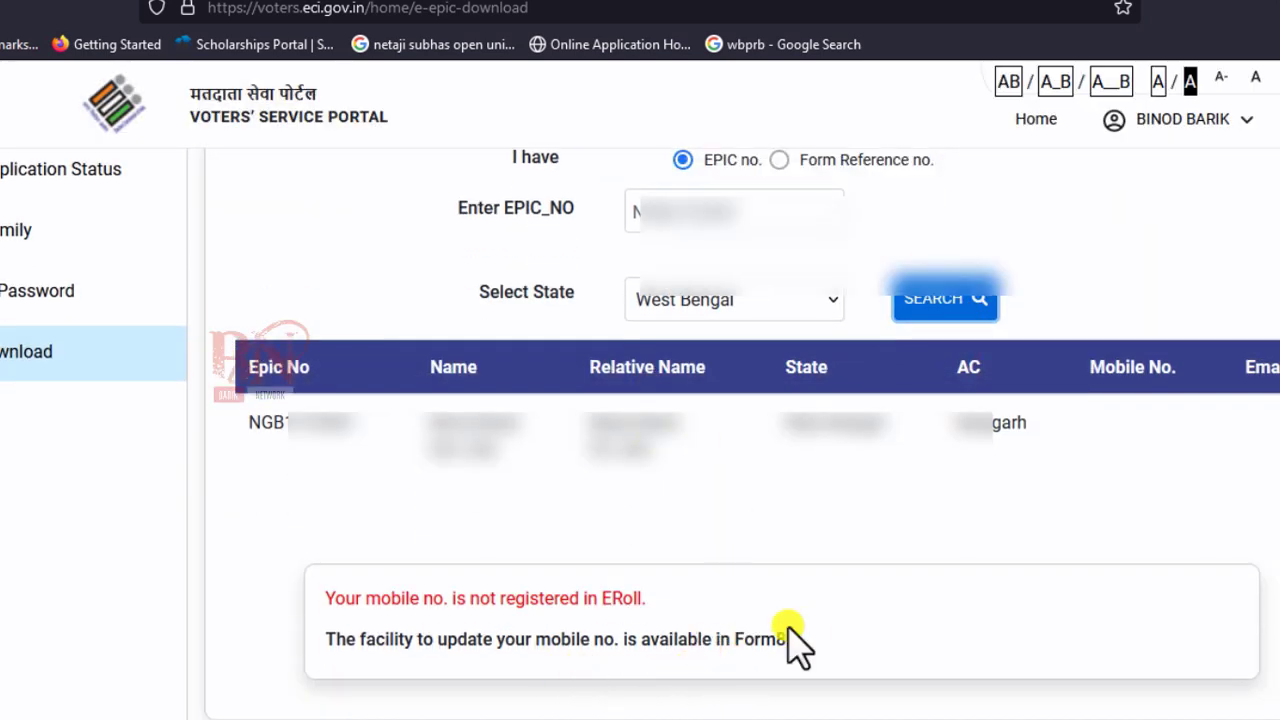
scroll(825, 640, up, 1)
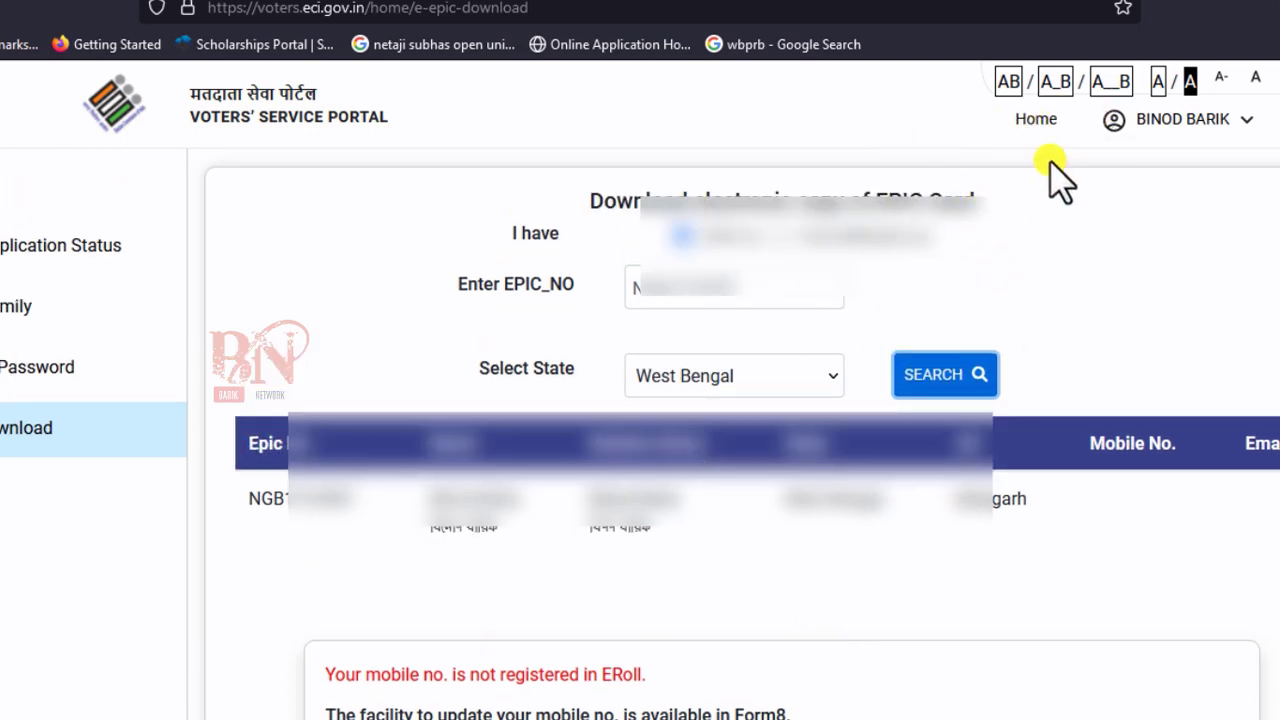
click(1035, 119)
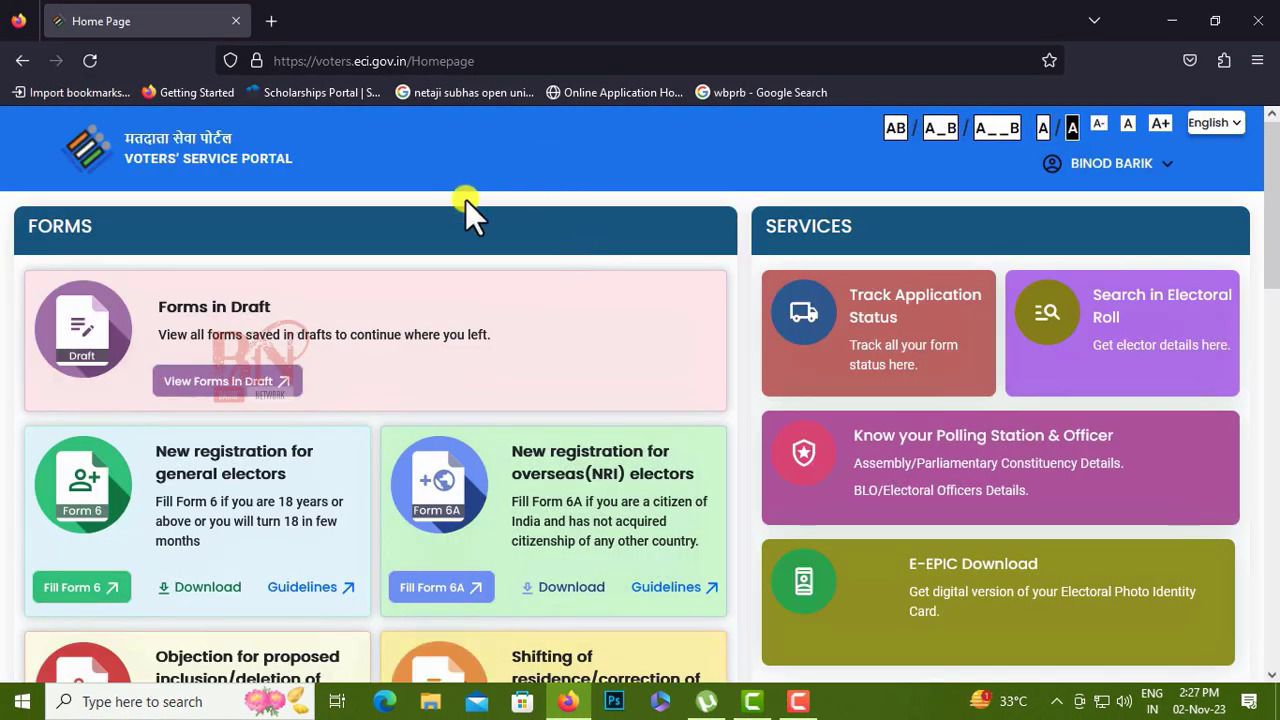
Step: Start a self-application Form 8 and submit the EPIC number to fetch elector details
scroll(469, 205, down, 3)
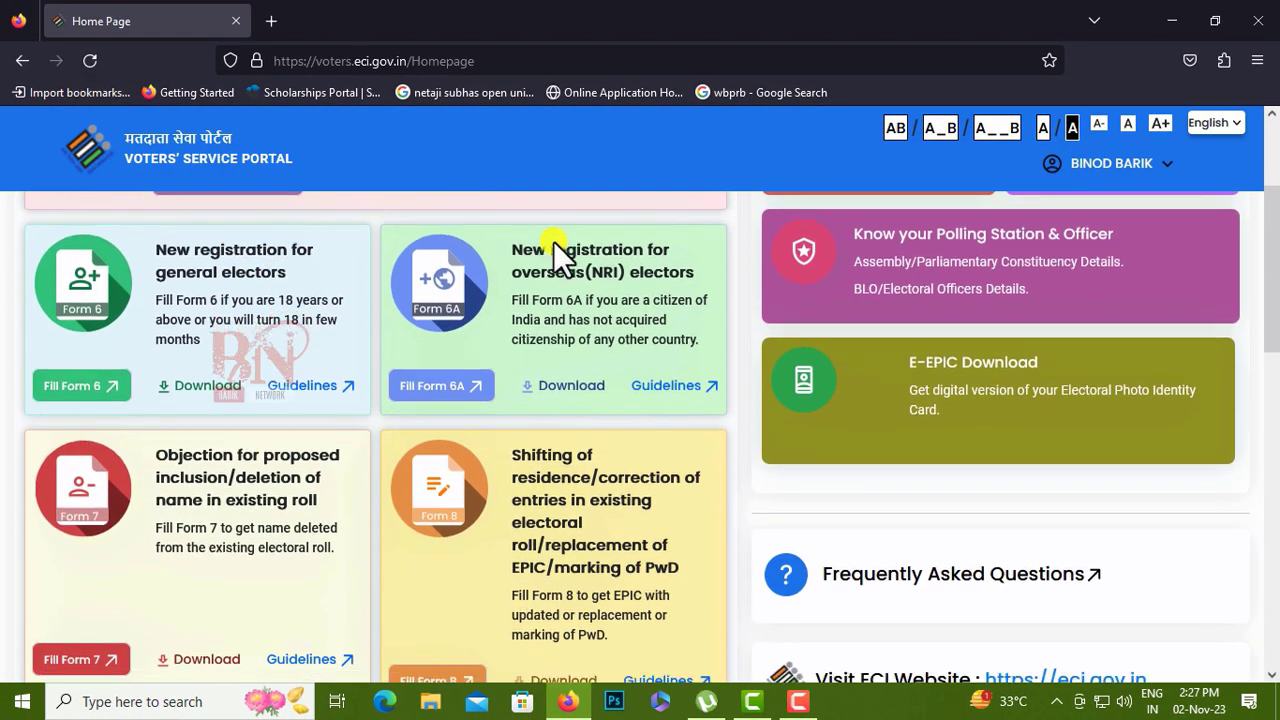
scroll(556, 241, down, 1)
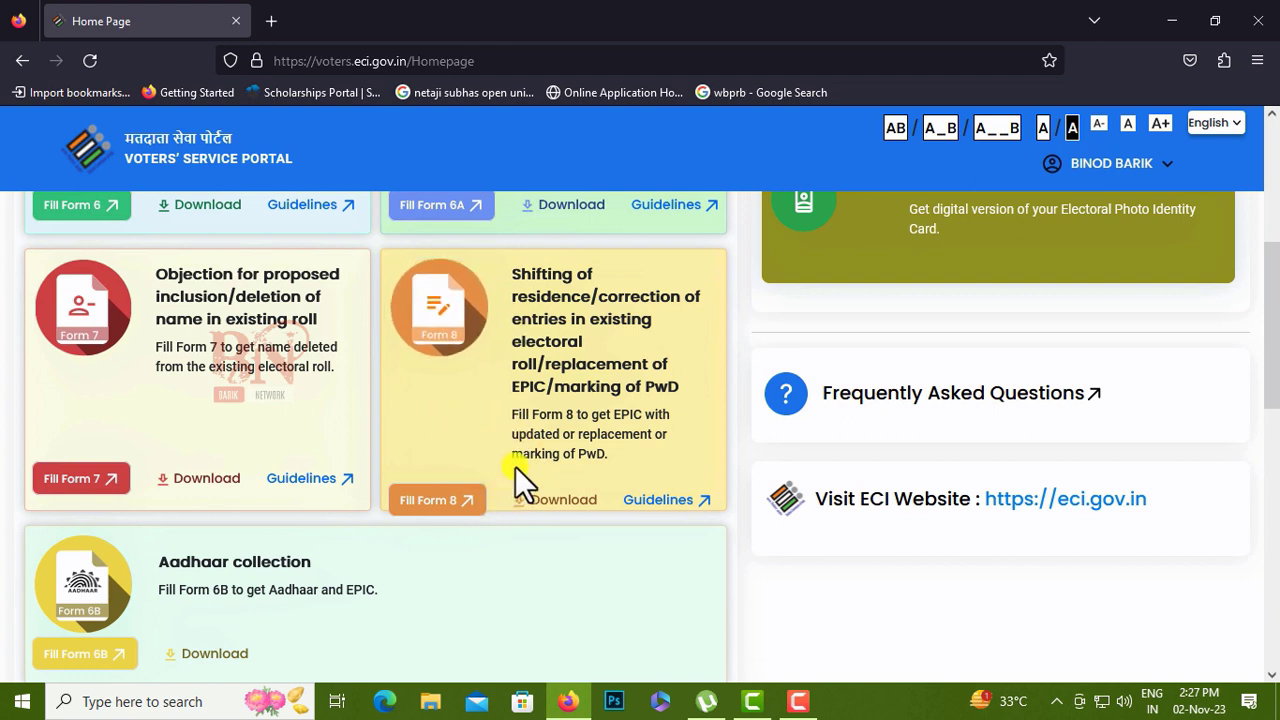
click(451, 503)
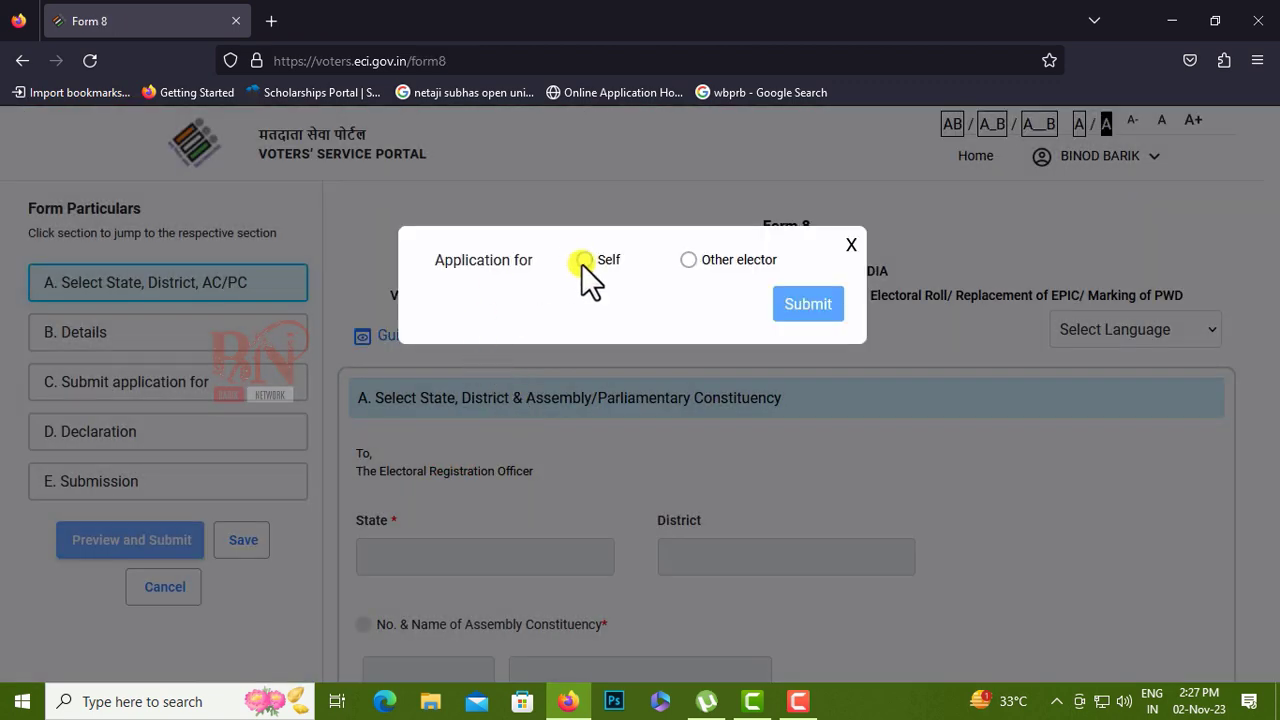
click(584, 260)
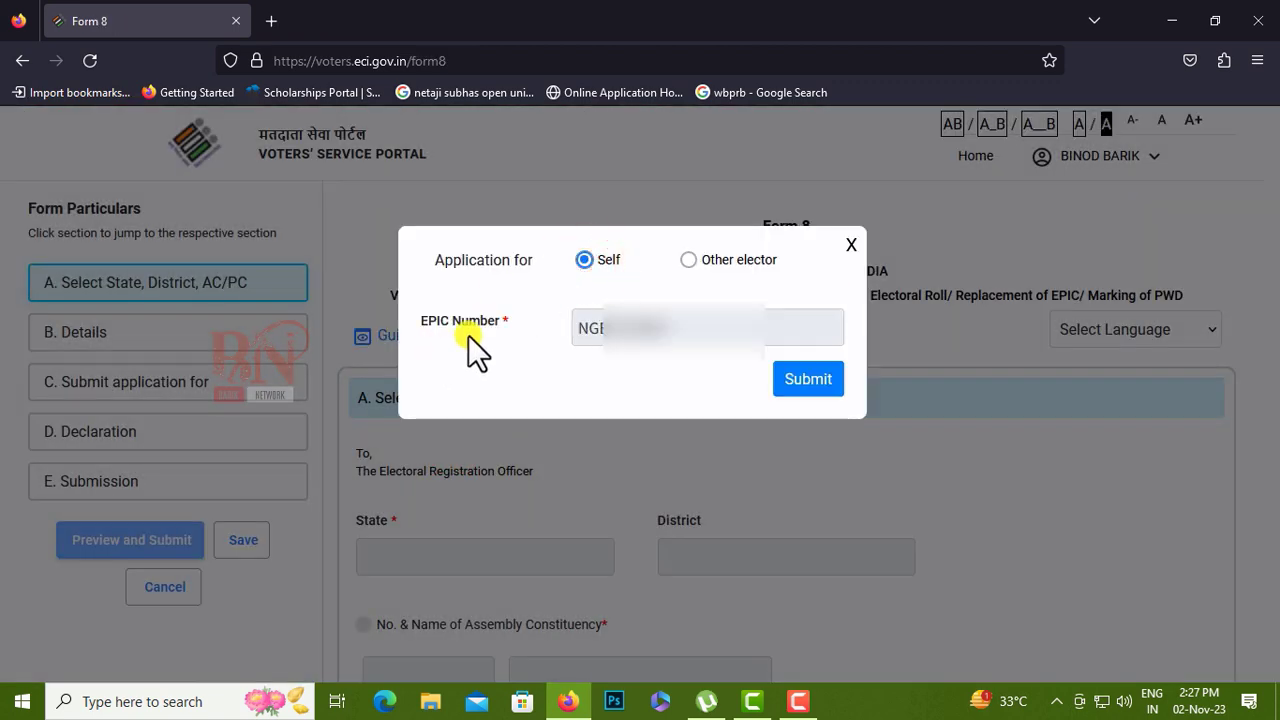
click(810, 385)
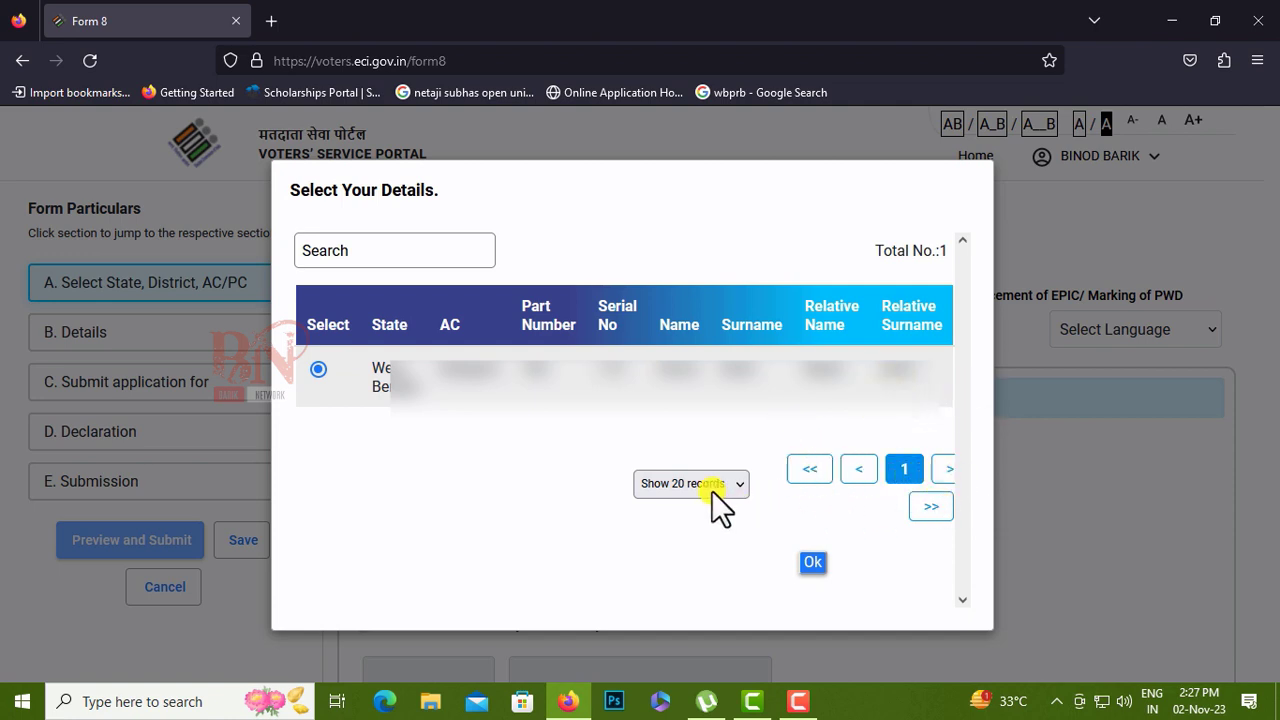
Step: Confirm the matching elector record and choose Correction of Entries in Existing Electoral Roll
click(815, 562)
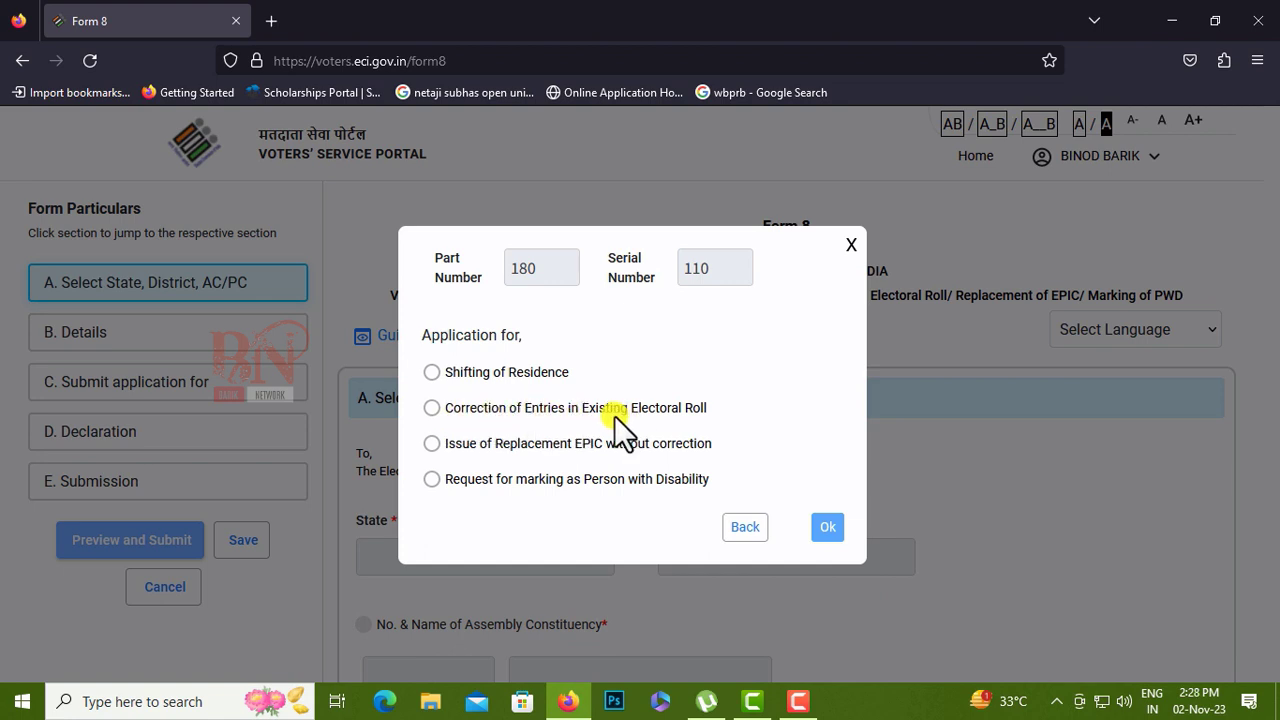
click(431, 408)
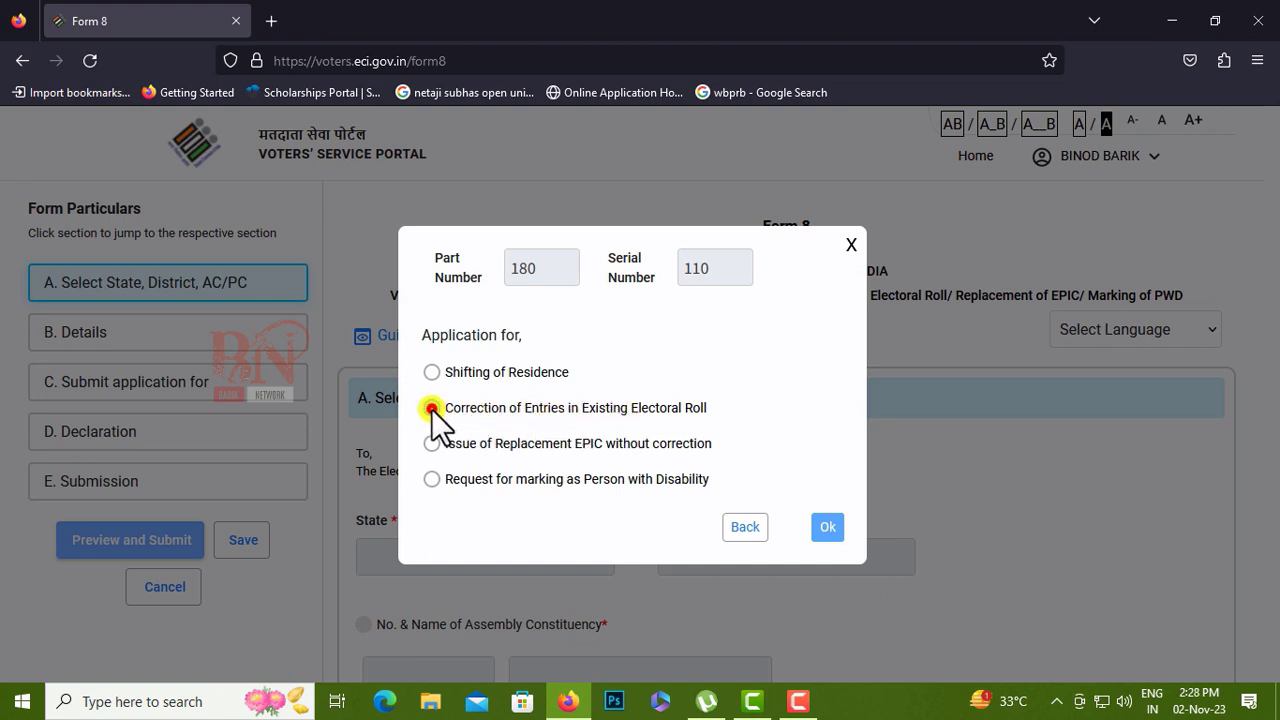
click(828, 528)
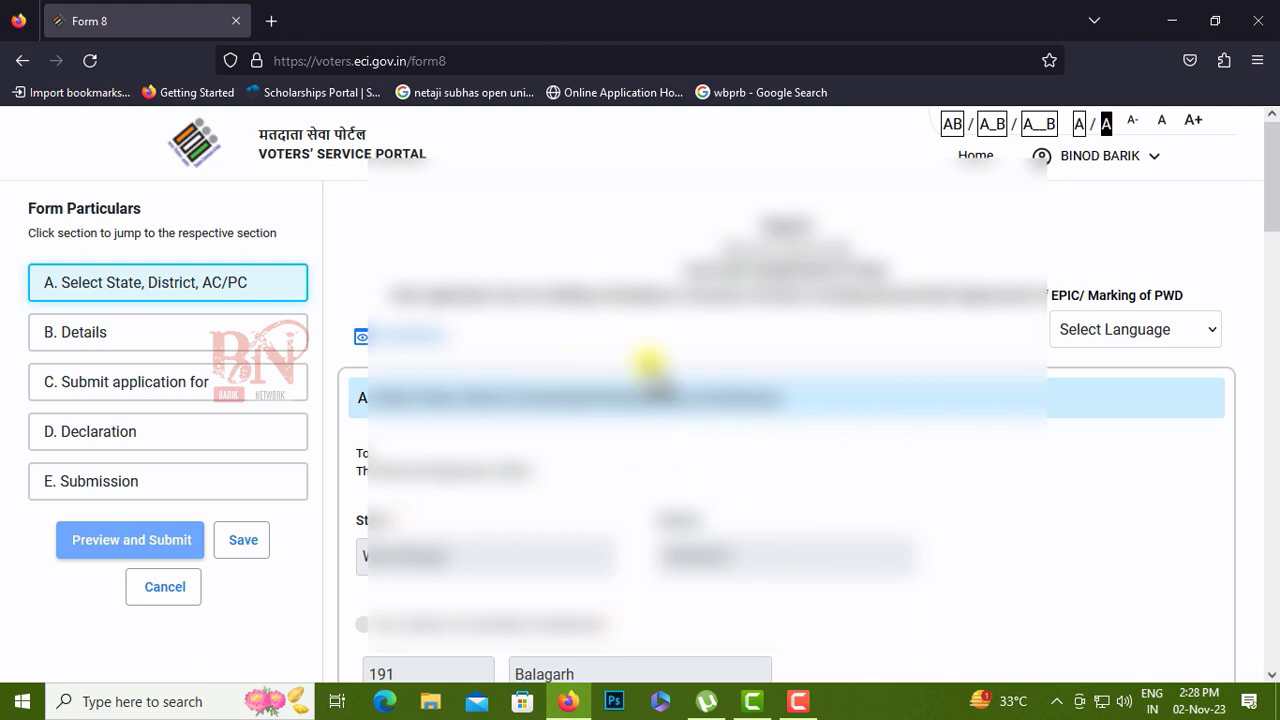
Step: Complete section A with constituency 191 Balagarh and proceed to B. Details
scroll(648, 362, down, 2)
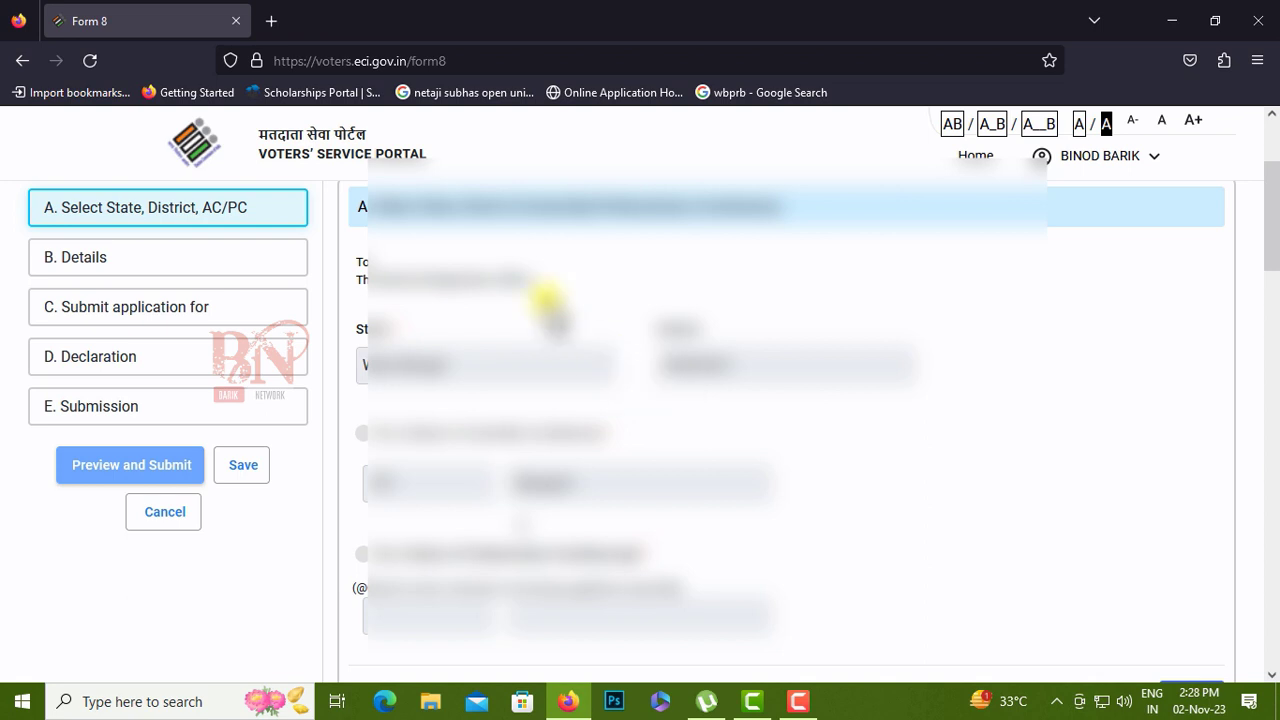
scroll(548, 296, down, 1)
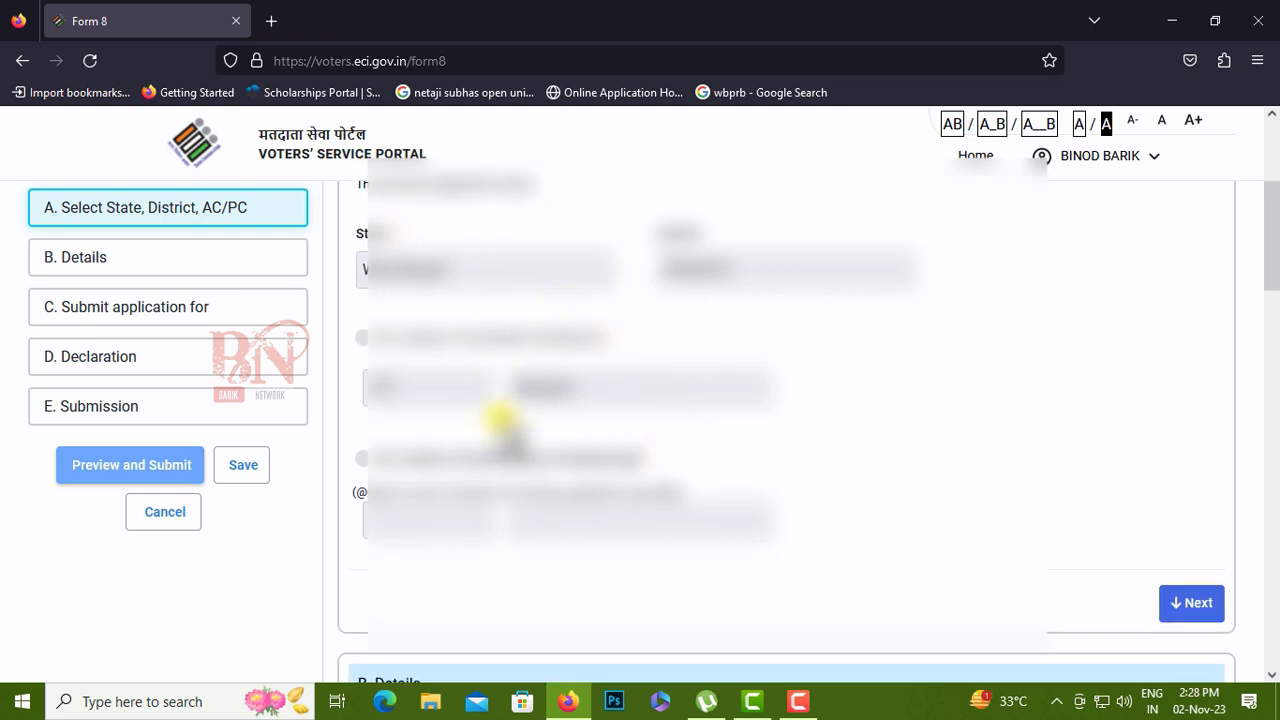
scroll(510, 415, down, 1)
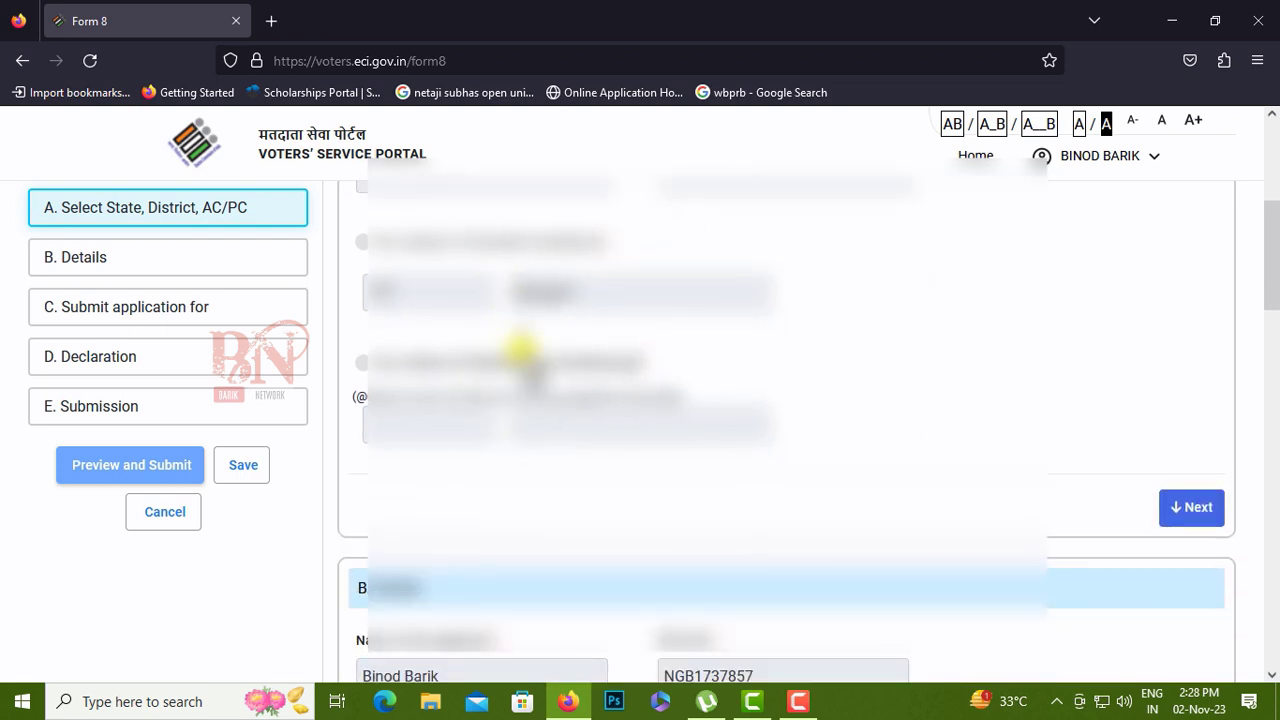
click(1183, 510)
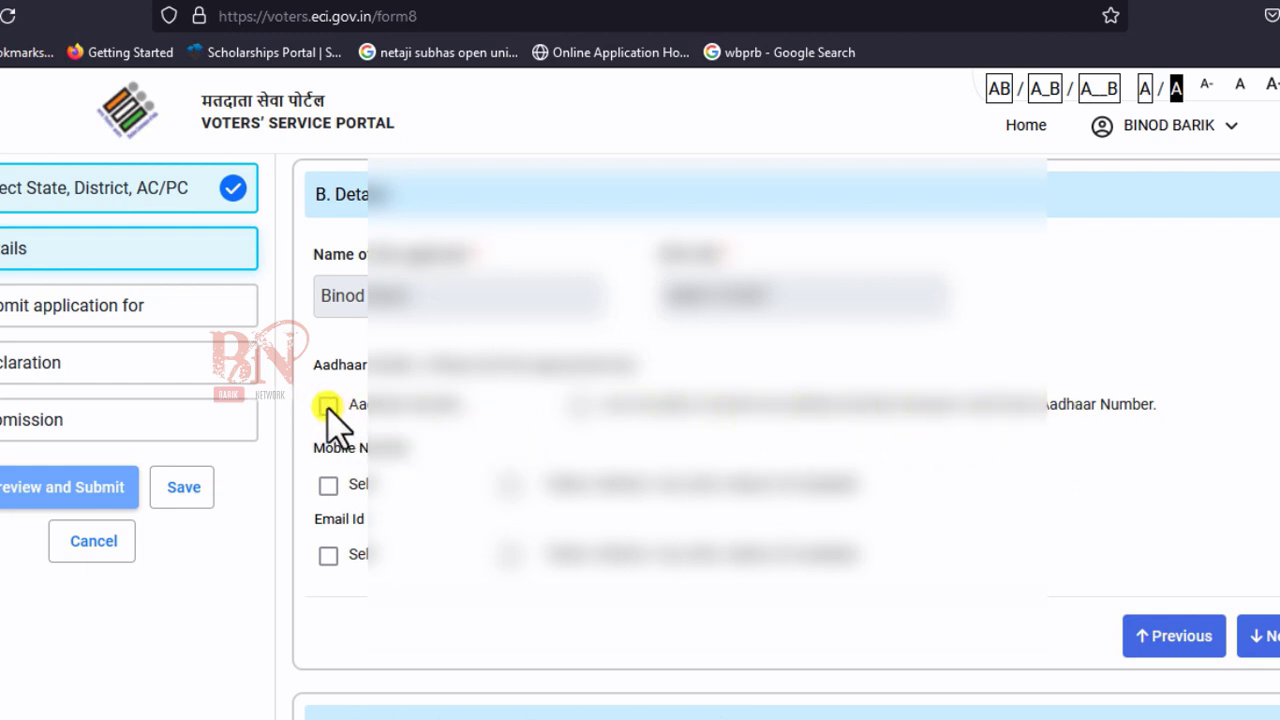
Step: Choose to provide Aadhaar and enter the applicant's Aadhaar number
click(326, 406)
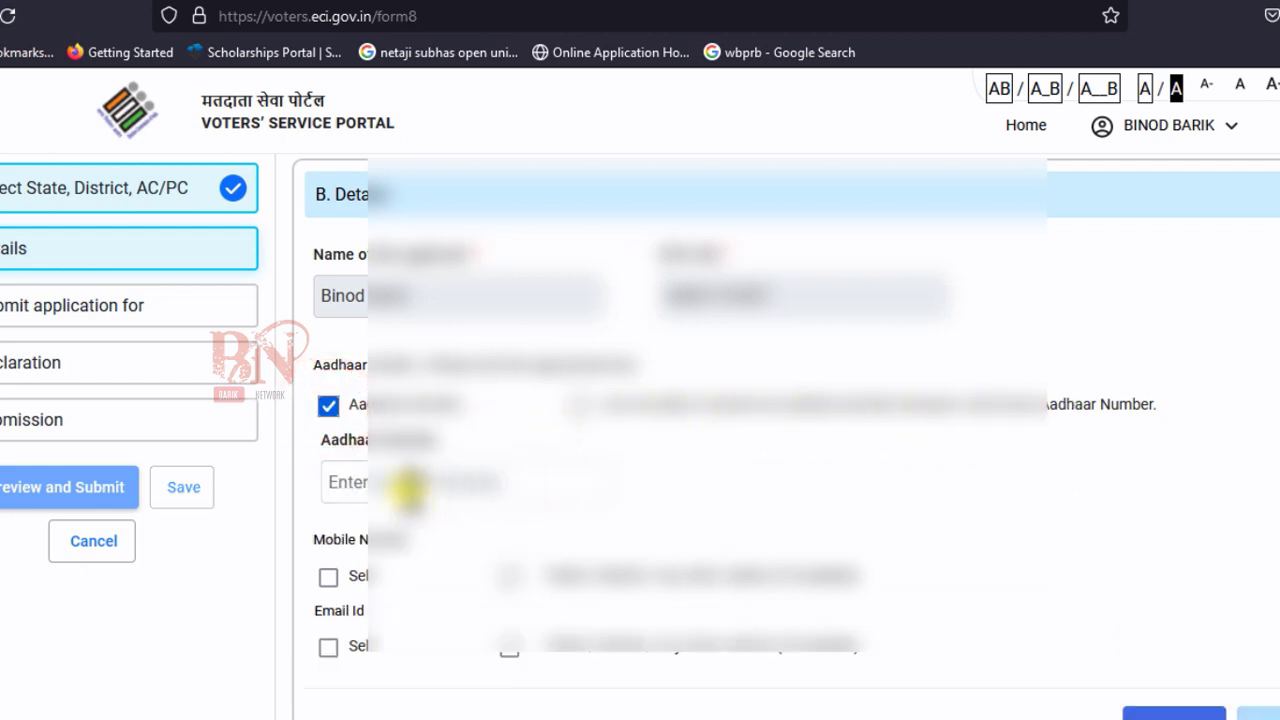
click(412, 482)
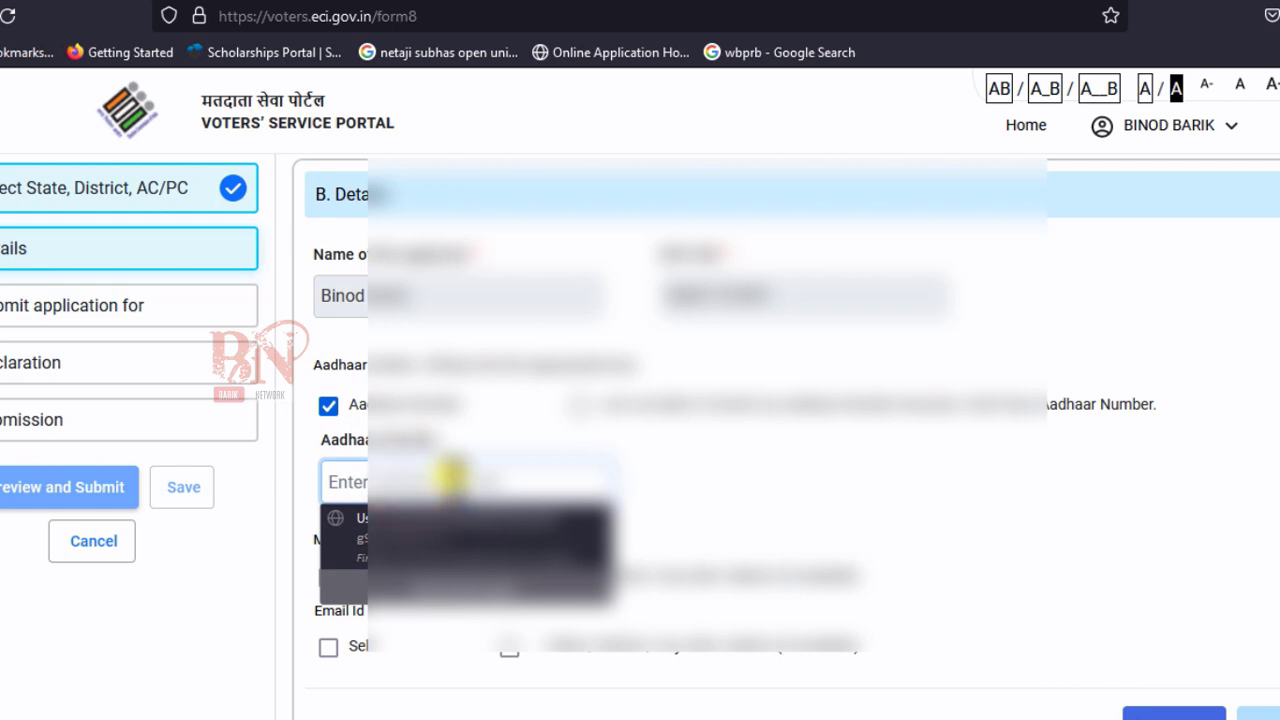
text(••••)
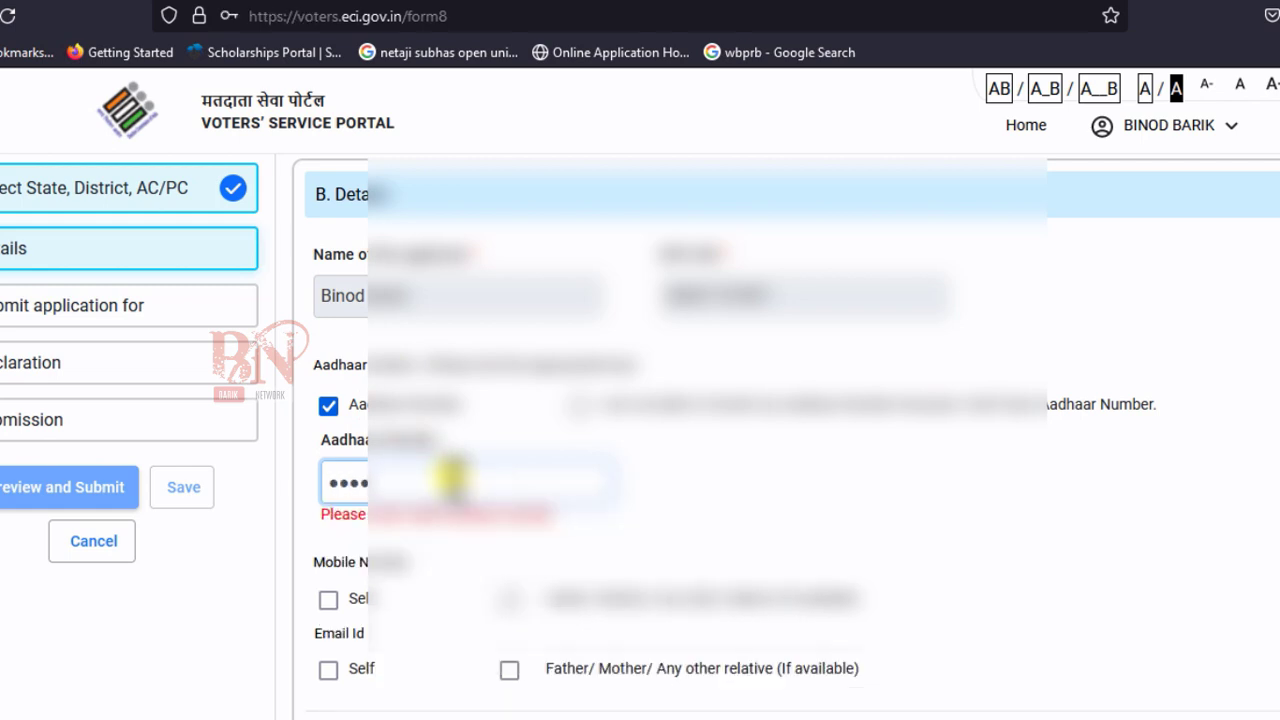
text(•••)
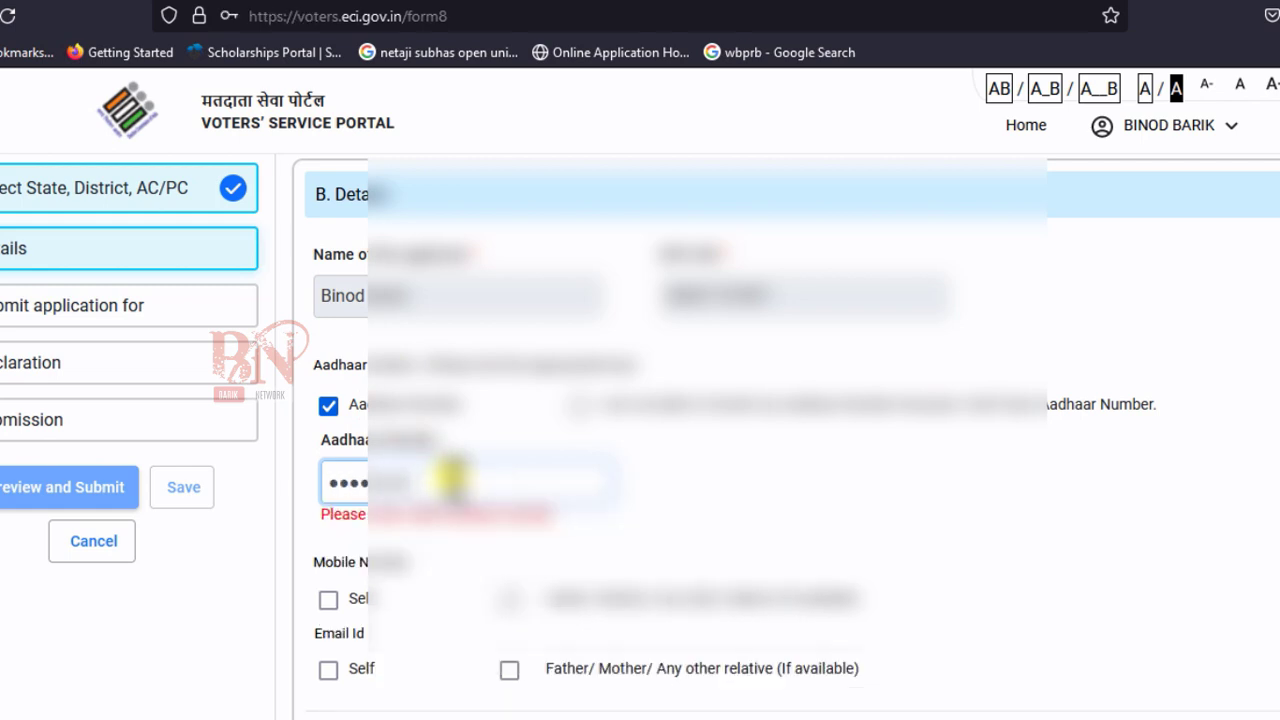
text(•••••)
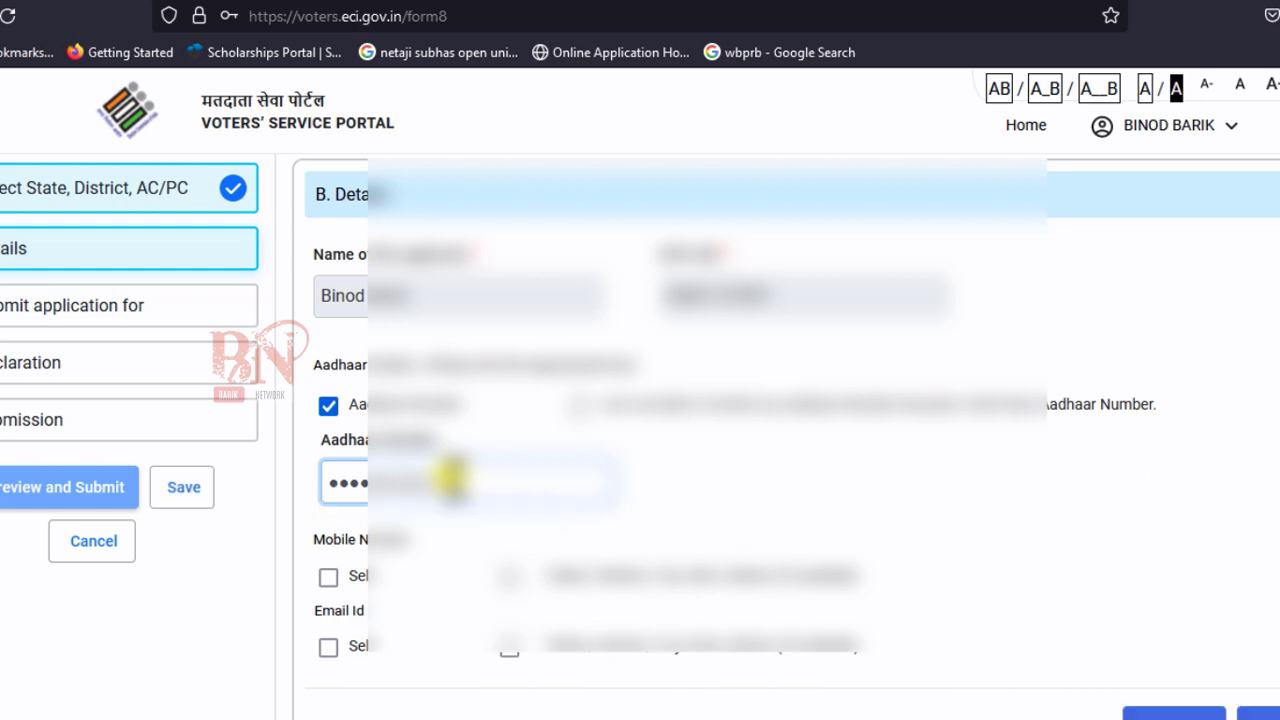
scroll(486, 480, down, 2)
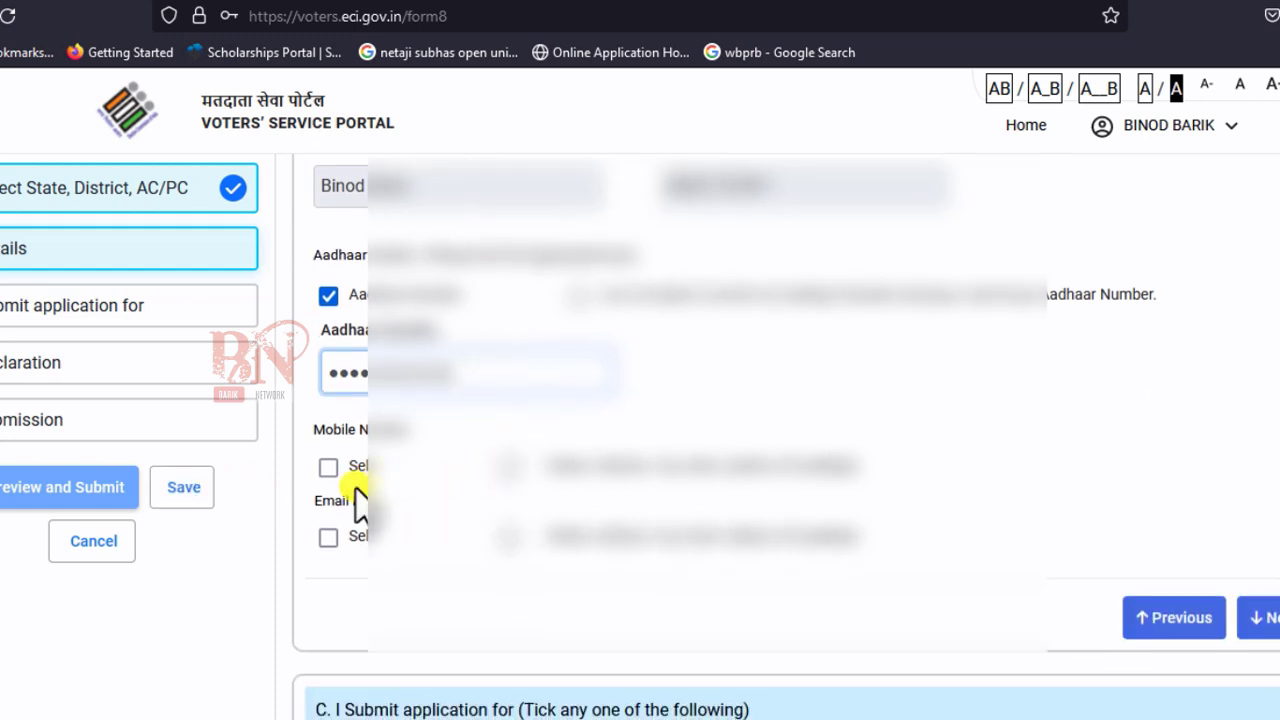
Step: Fill in the applicant's own mobile number and e-mail address, then continue to section C
click(328, 467)
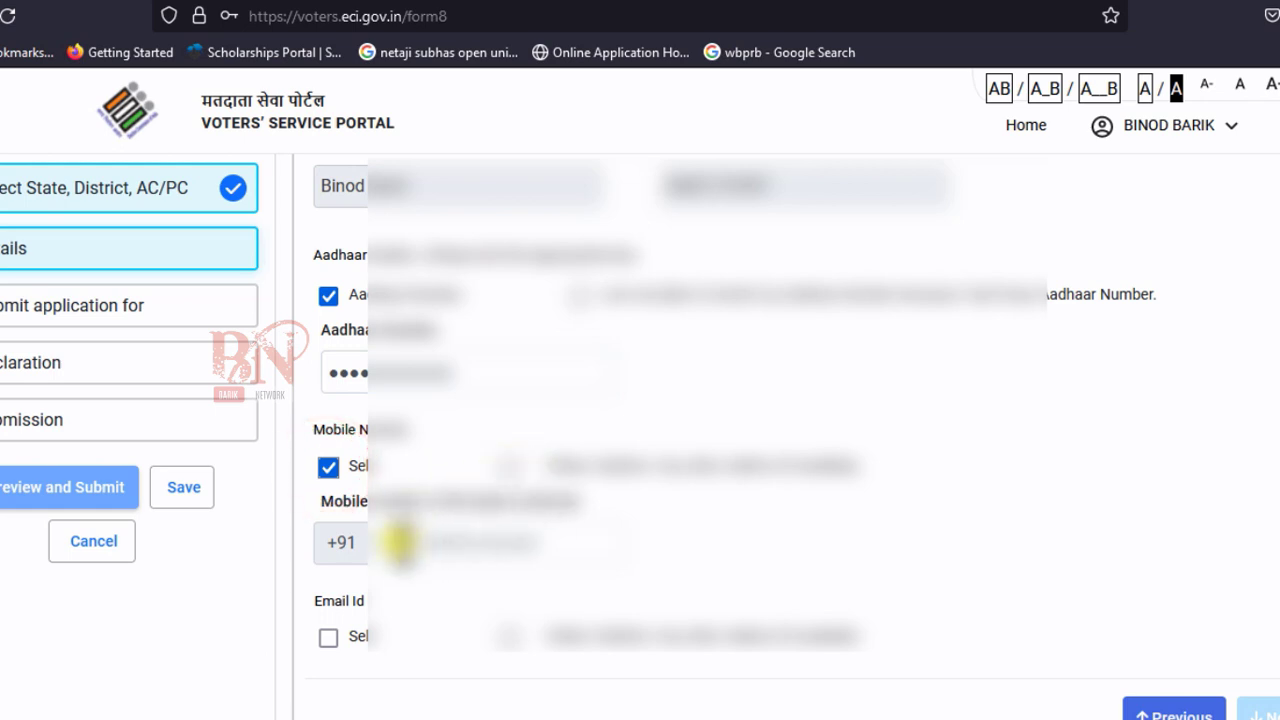
click(440, 542)
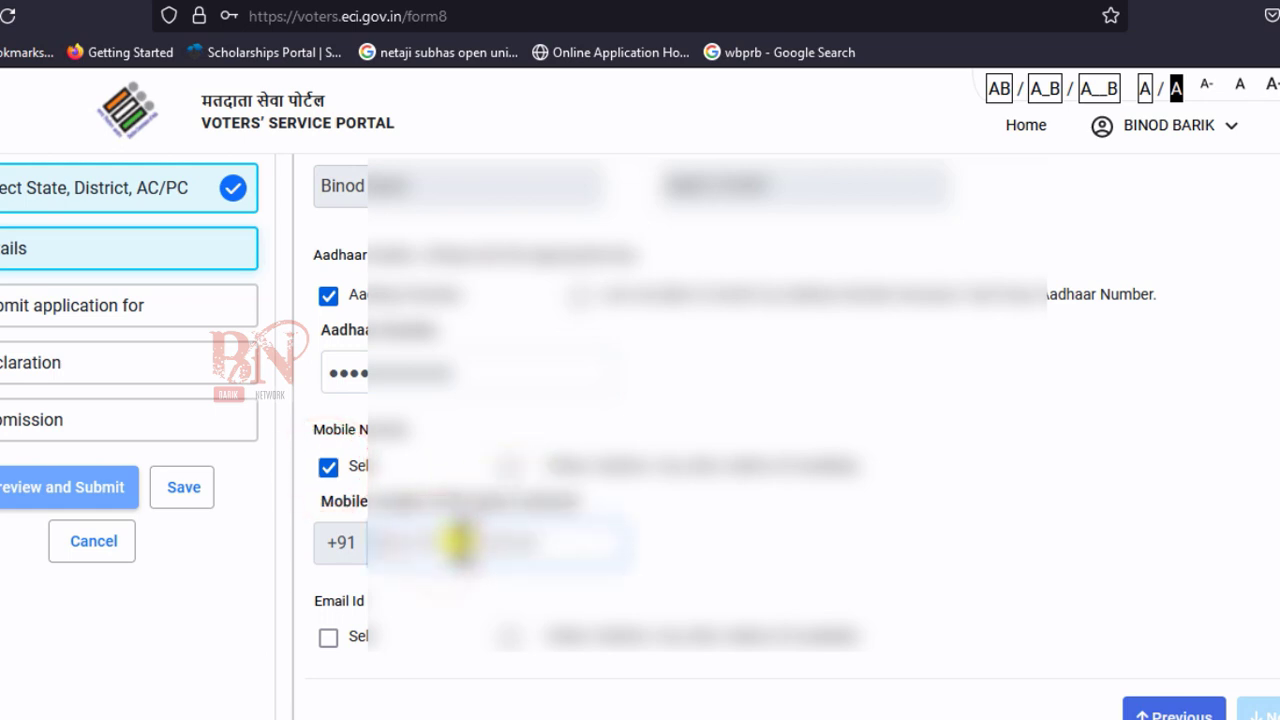
text(98)
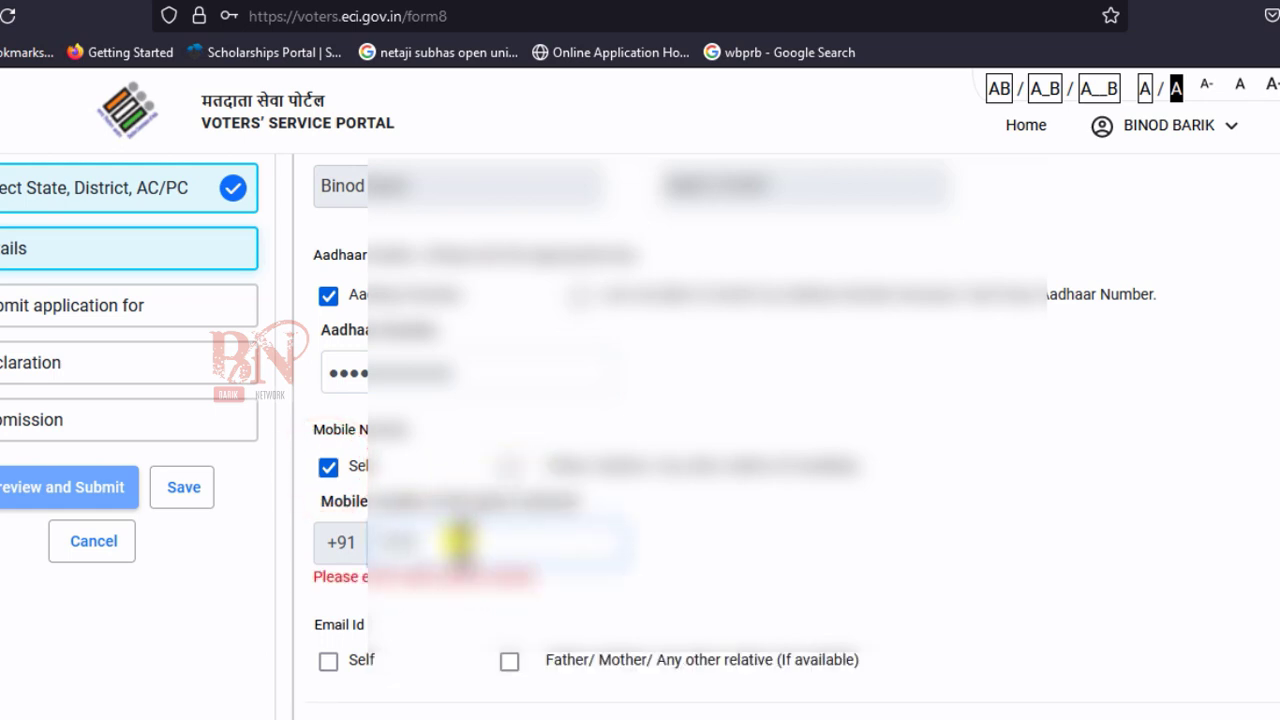
text(7654)
scroll(366, 491, down, 2)
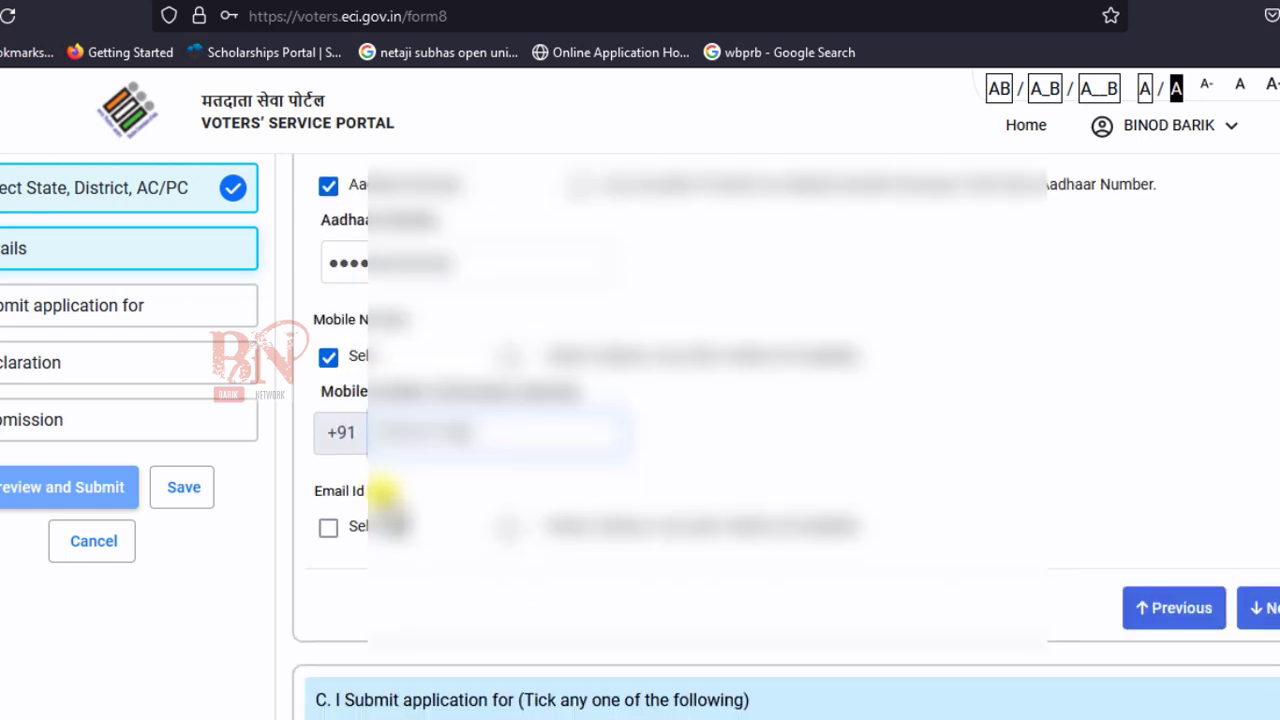
click(326, 528)
click(402, 603)
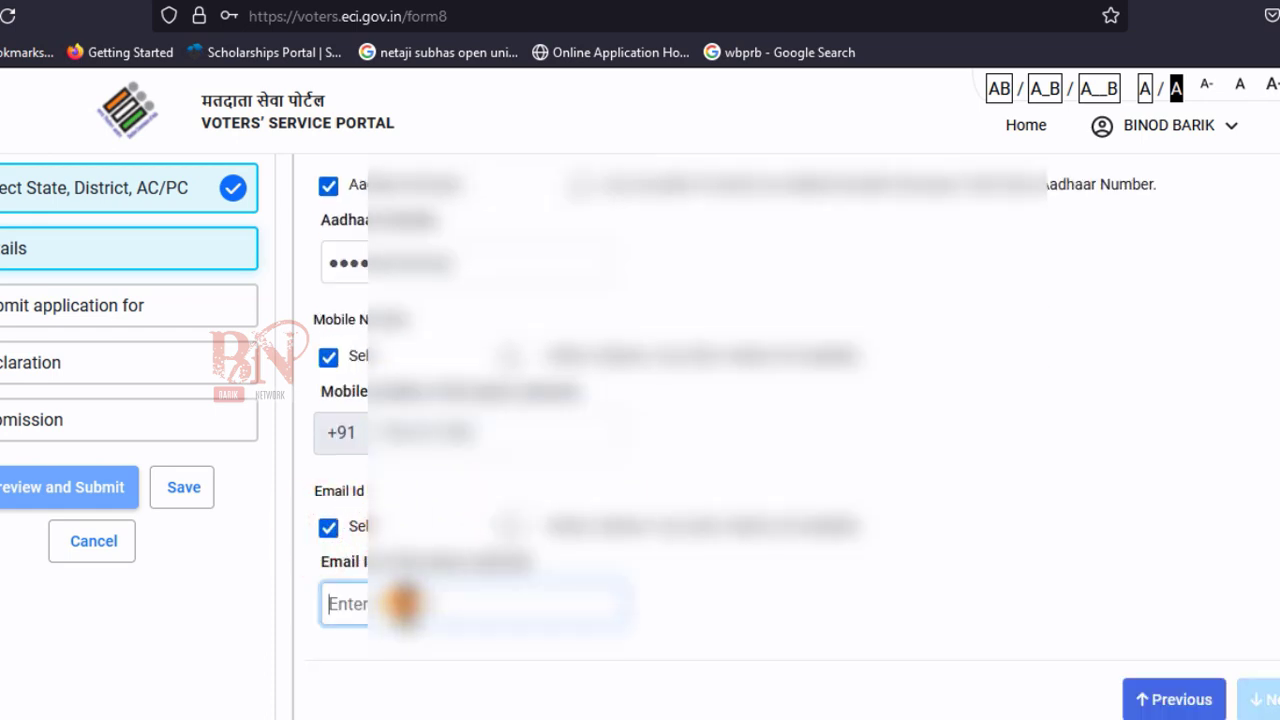
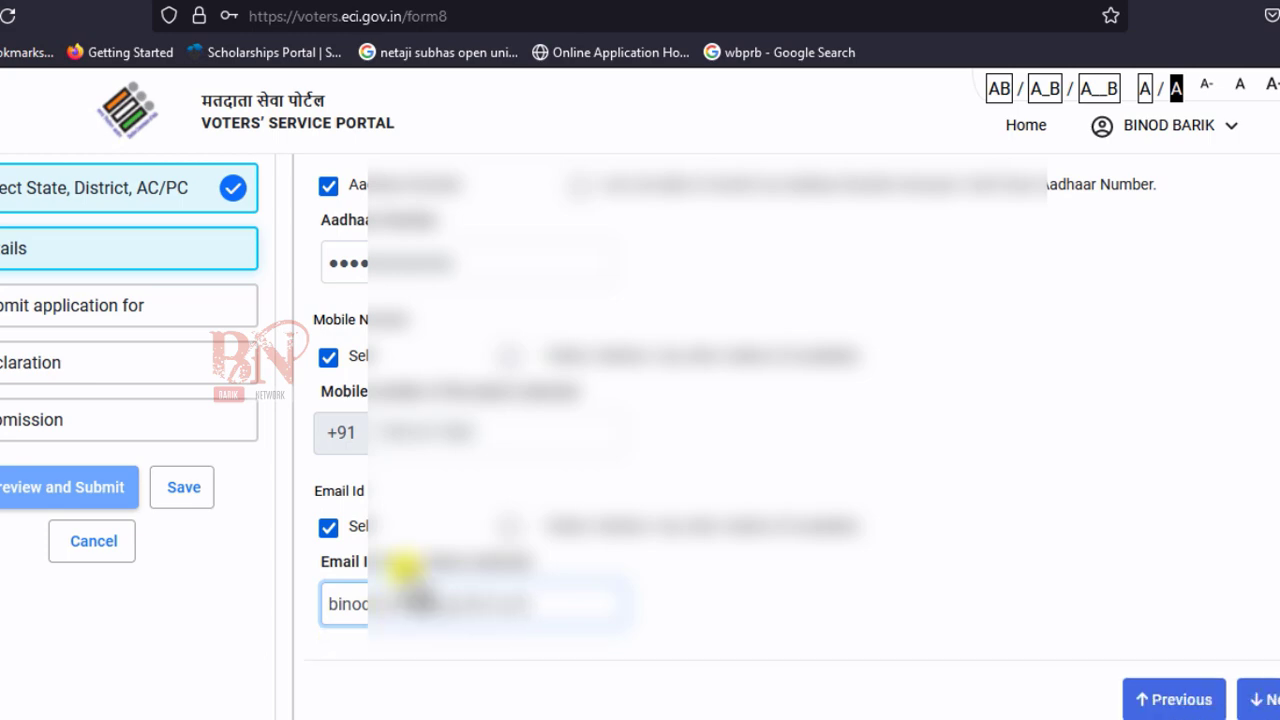
scroll(410, 590, down, 3)
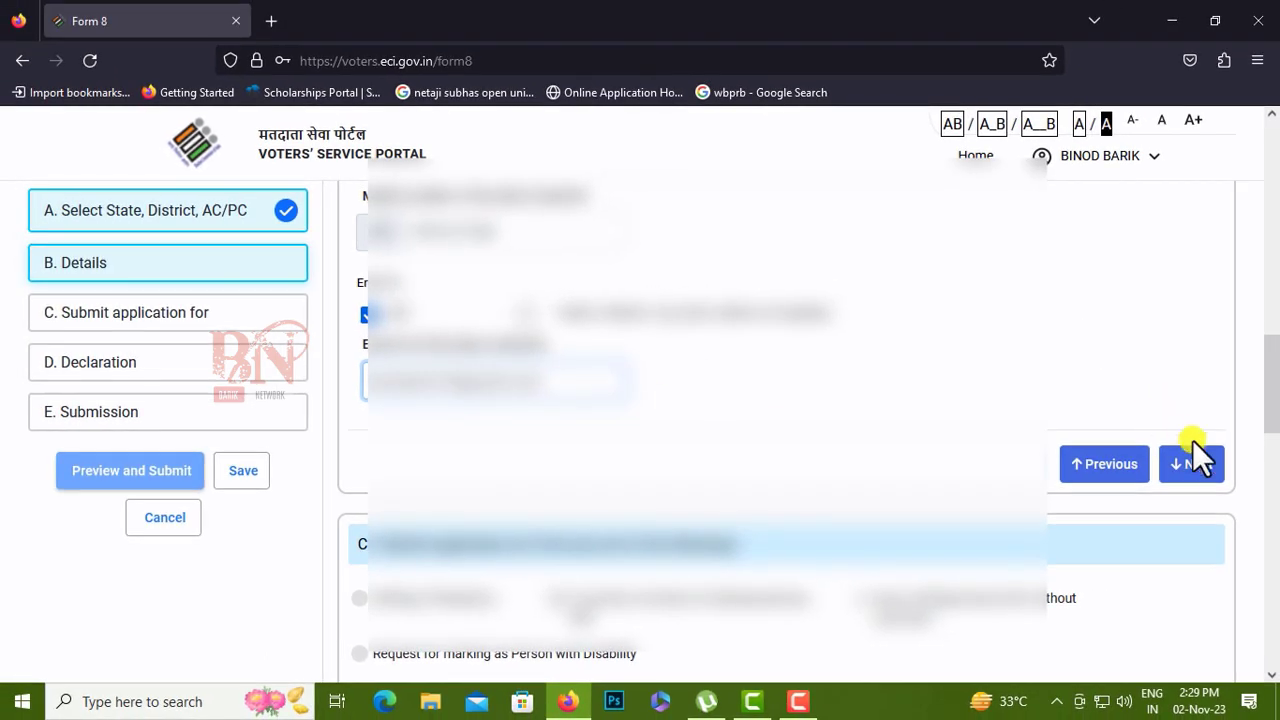
click(1190, 463)
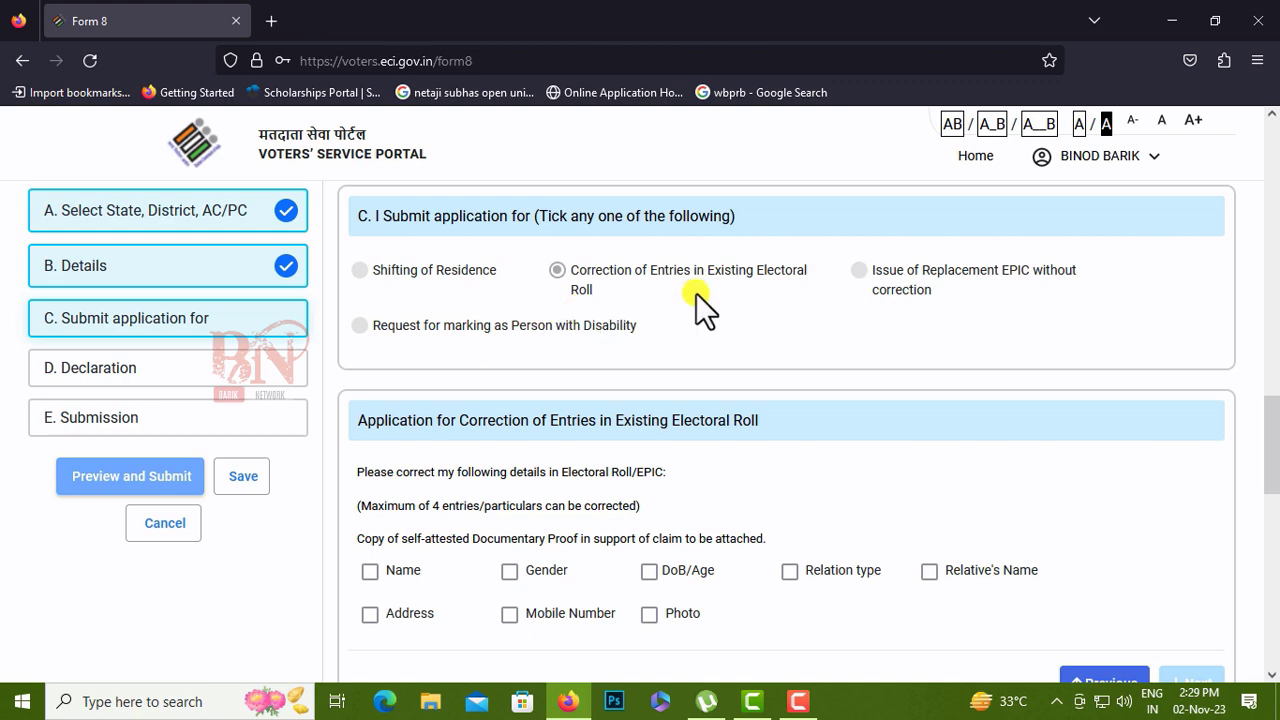
scroll(702, 286, down, 1)
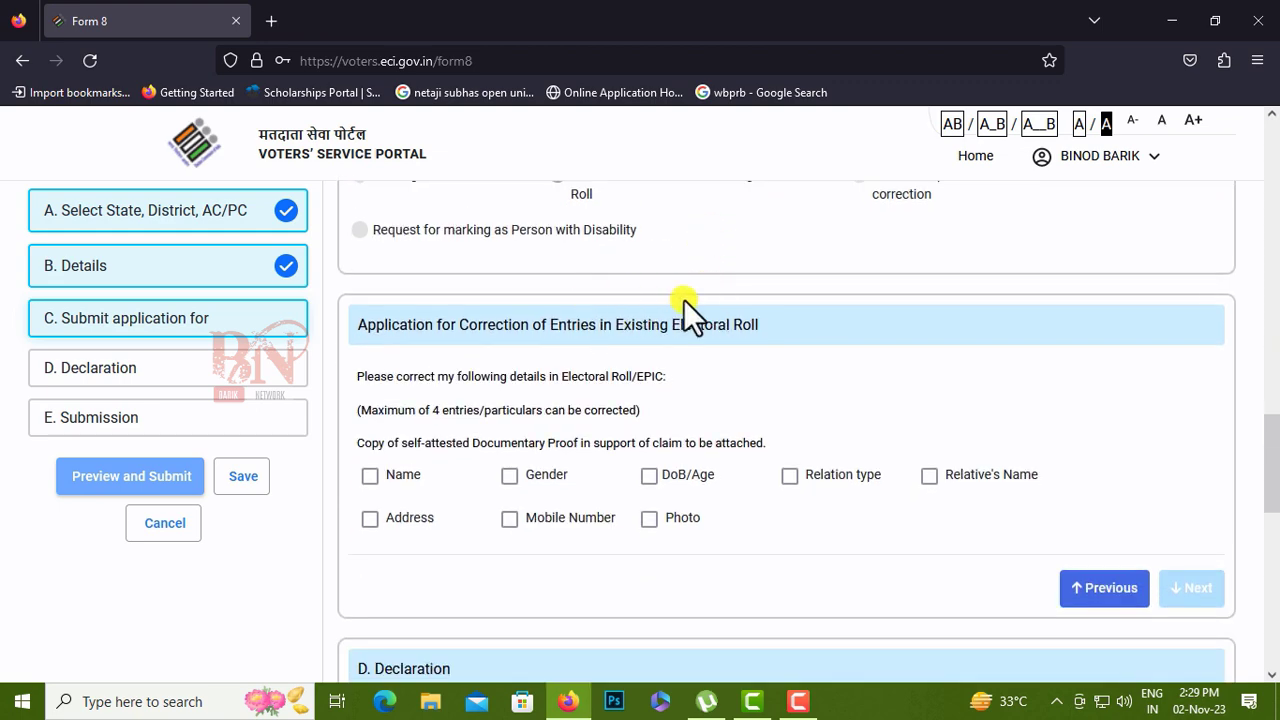
scroll(683, 299, up, 1)
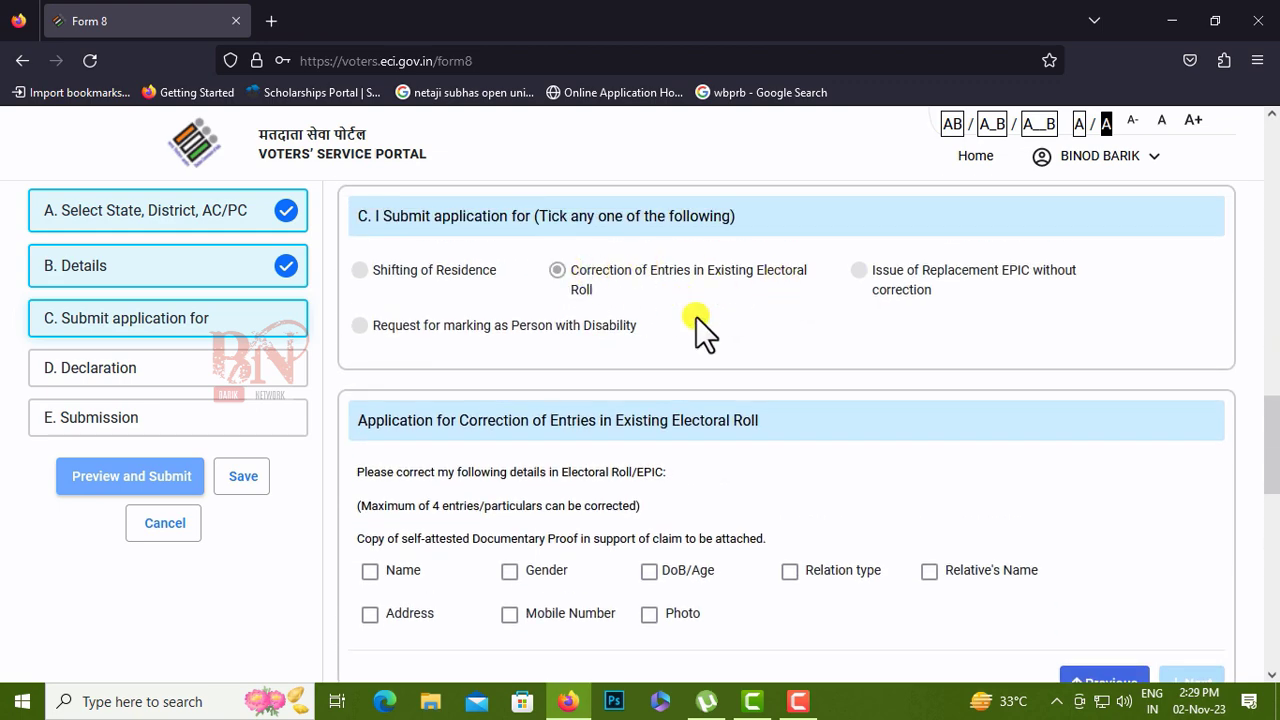
scroll(696, 316, down, 1)
scroll(744, 339, down, 1)
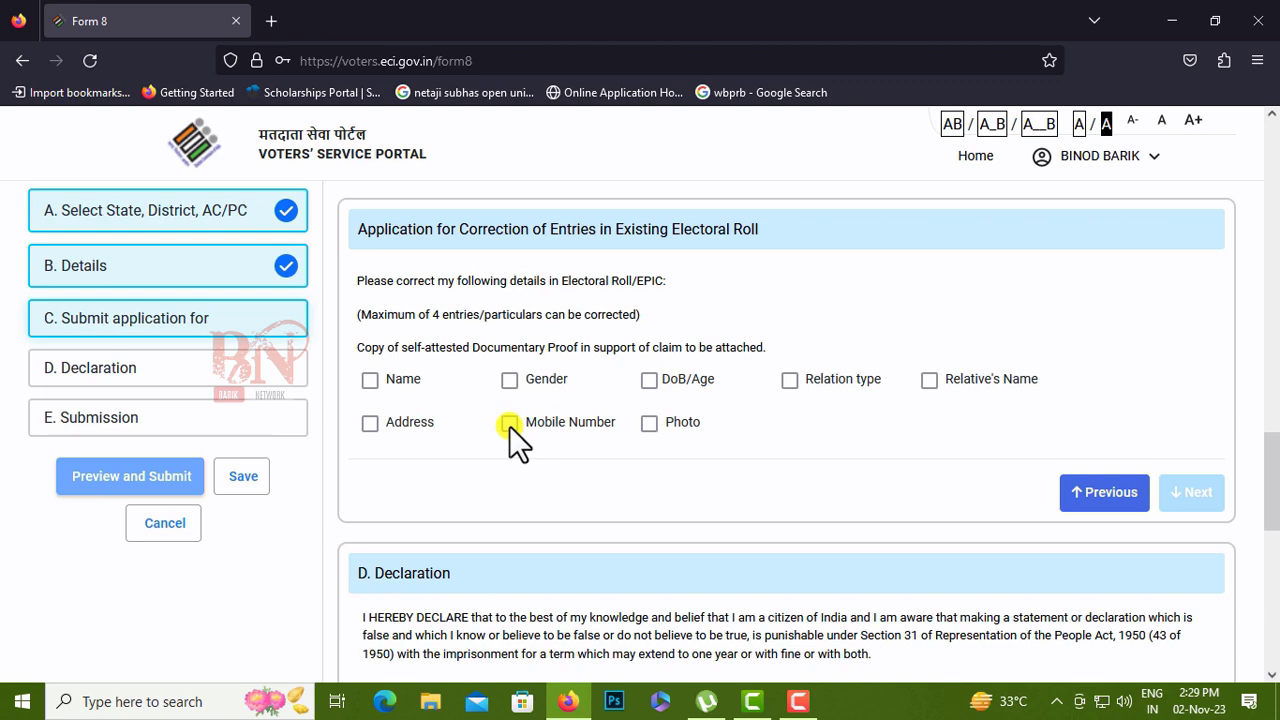
Step: Tick Mobile Number and Photo as the entries to correct
click(509, 423)
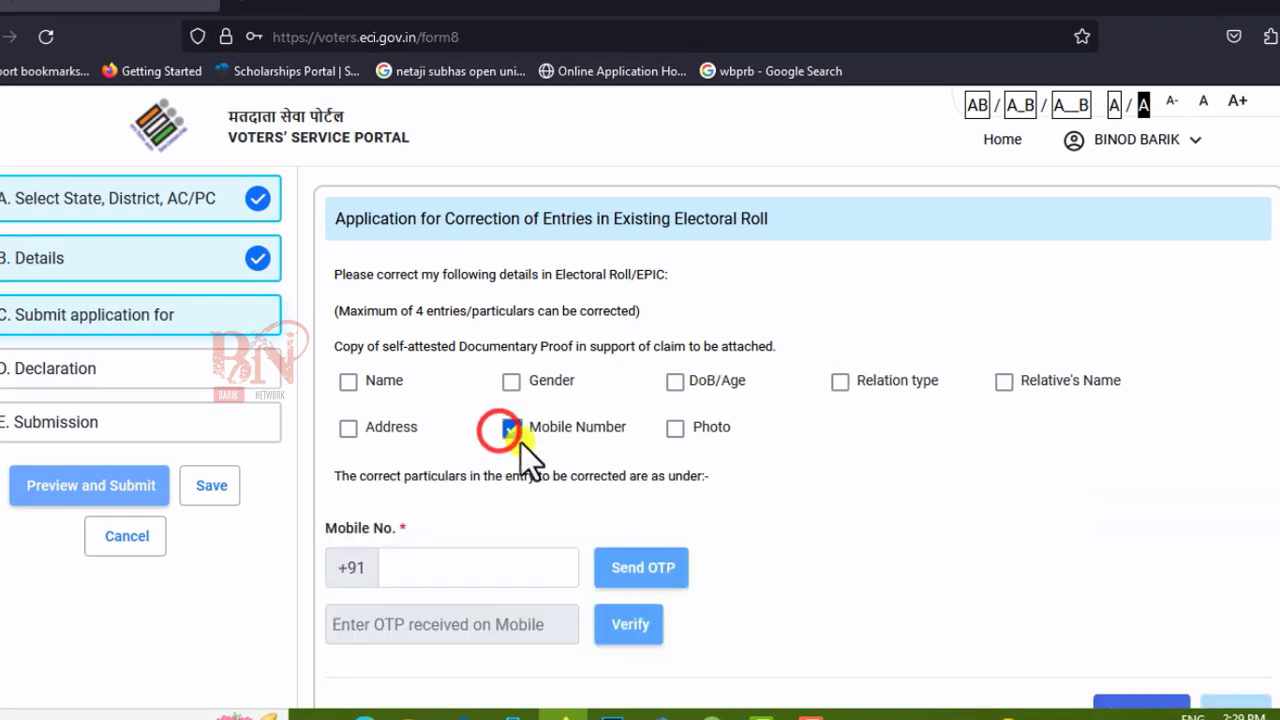
click(675, 431)
scroll(639, 432, down, 2)
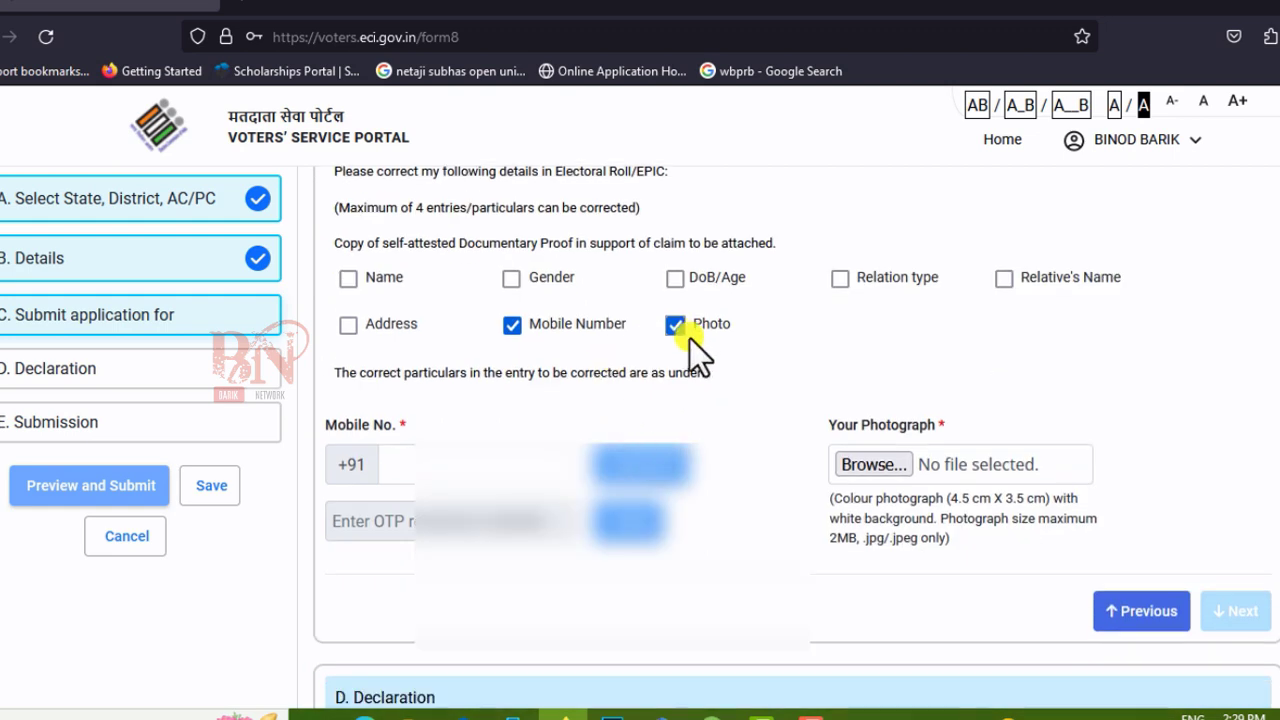
Step: Enter the new mobile number and verify it with the received OTP
click(420, 464)
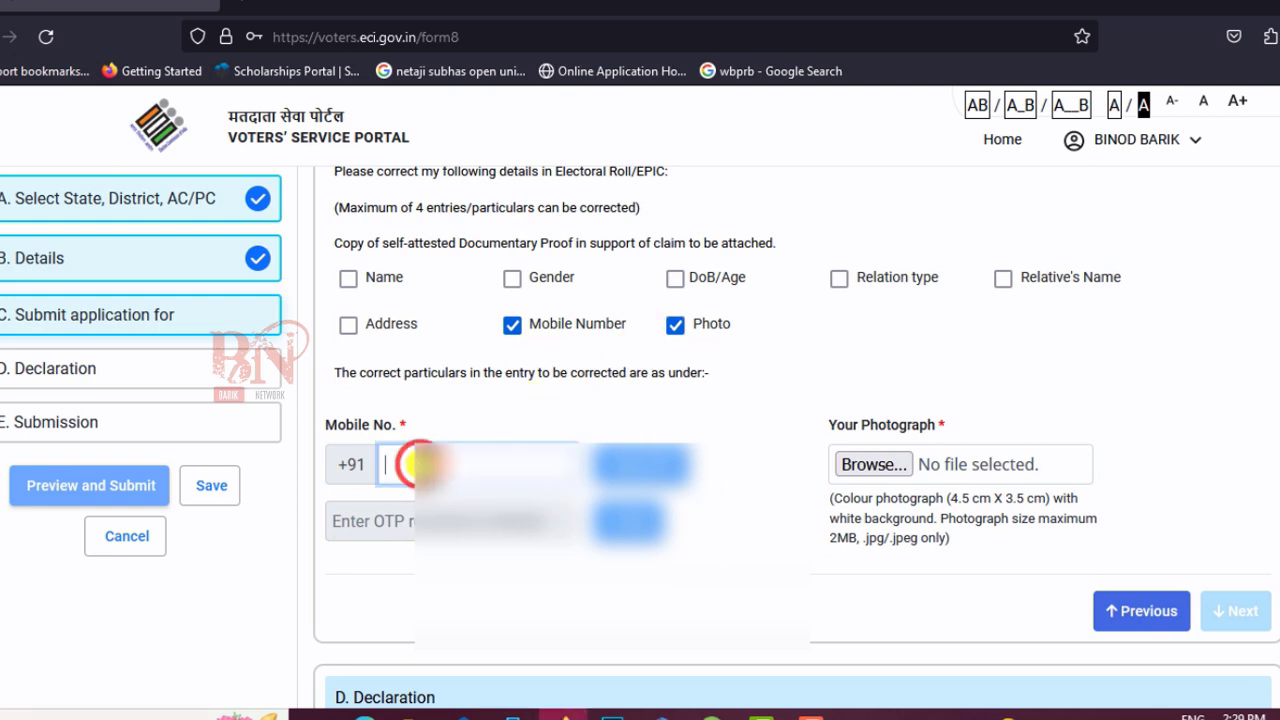
text(750)
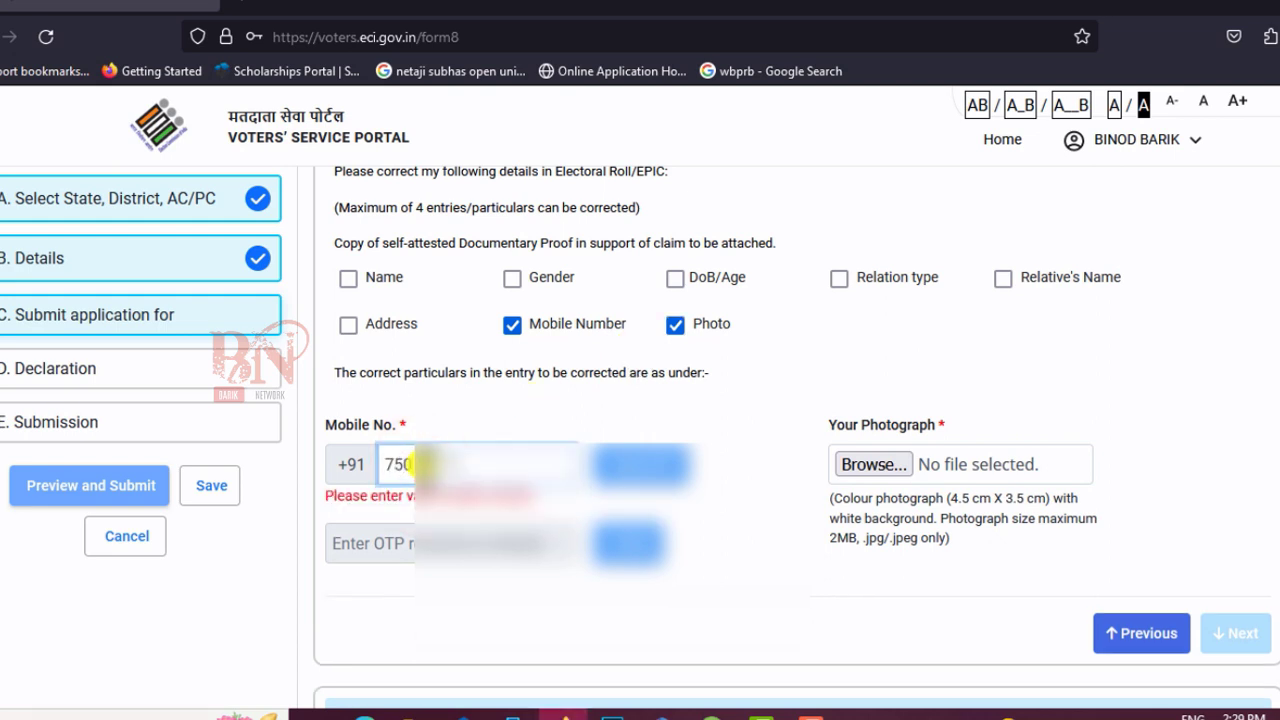
text(1)
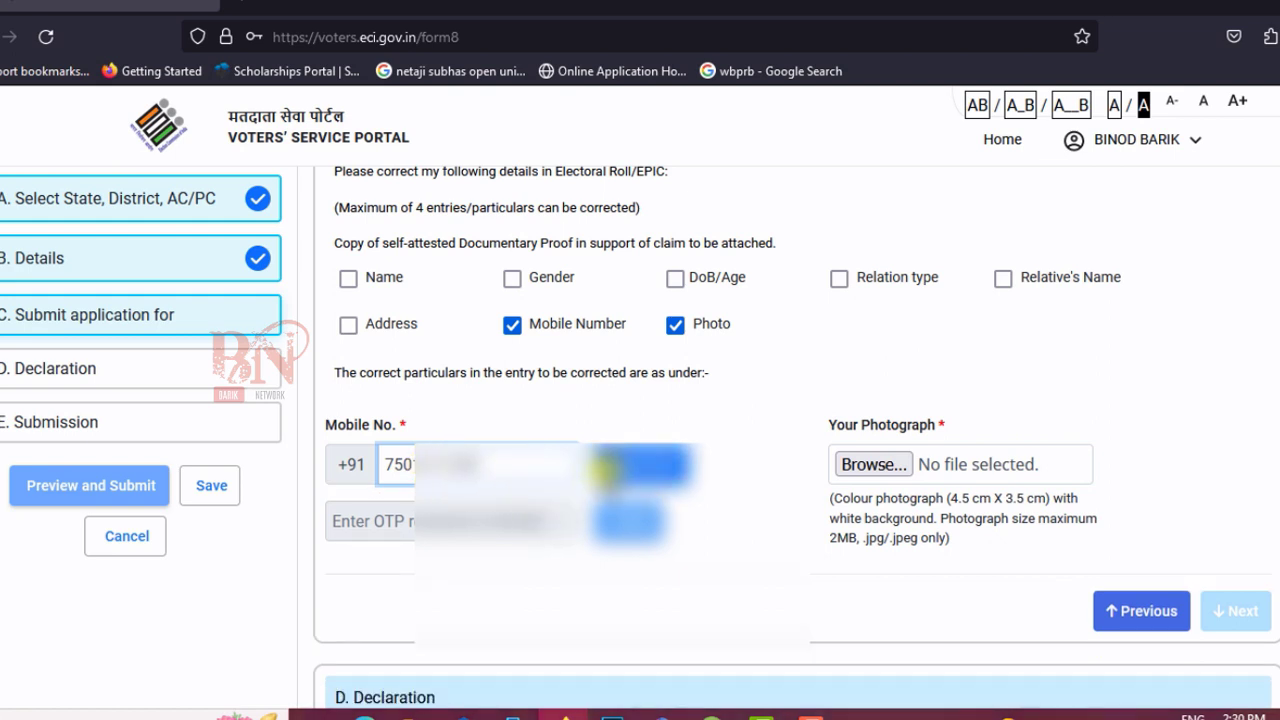
click(640, 465)
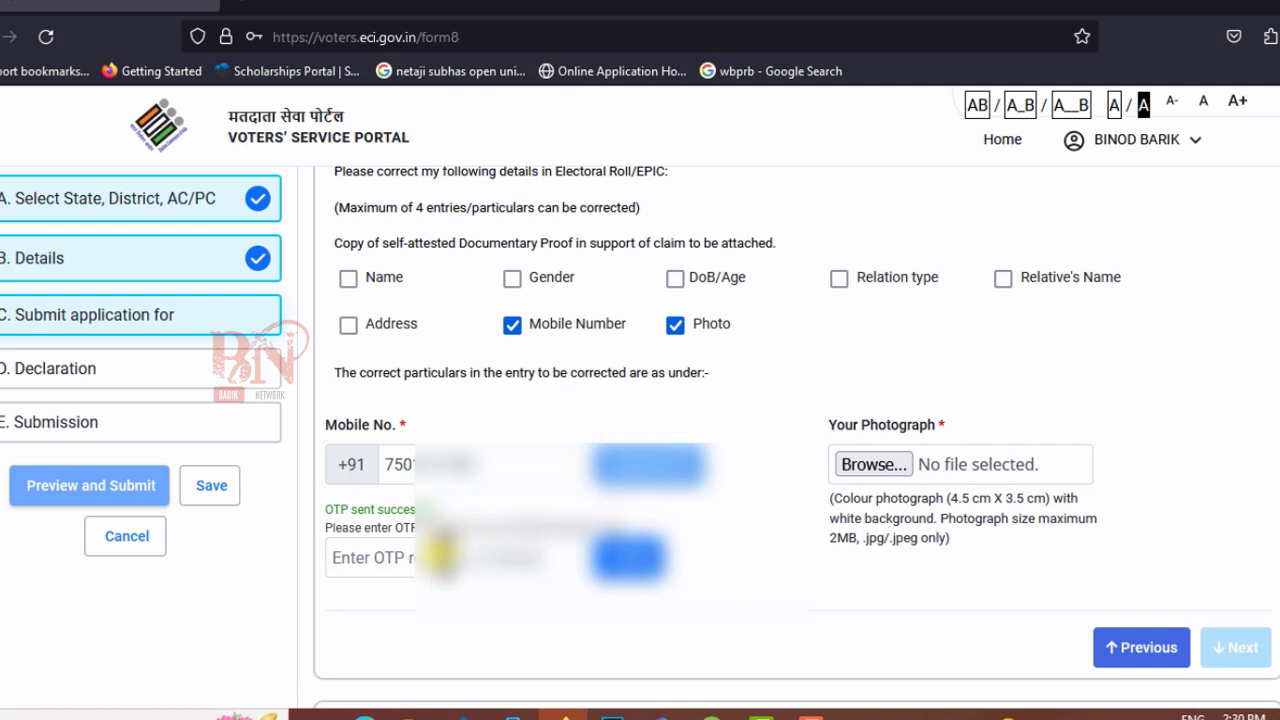
click(435, 557)
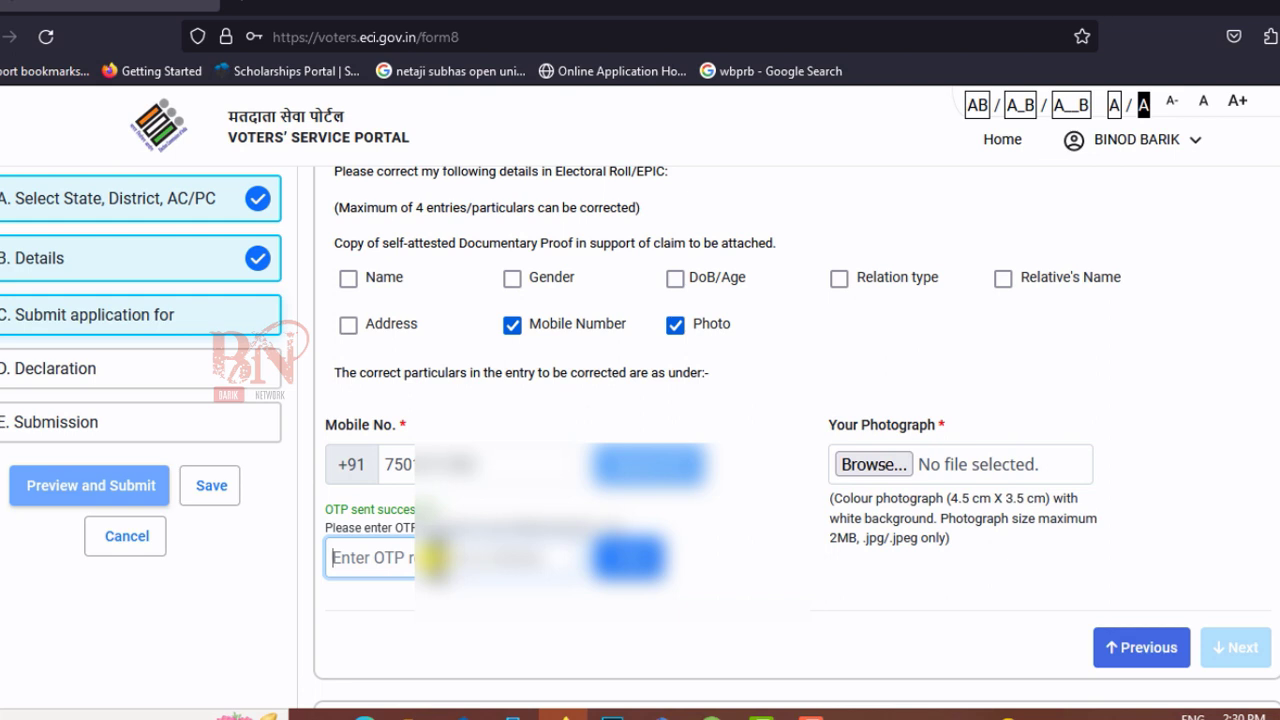
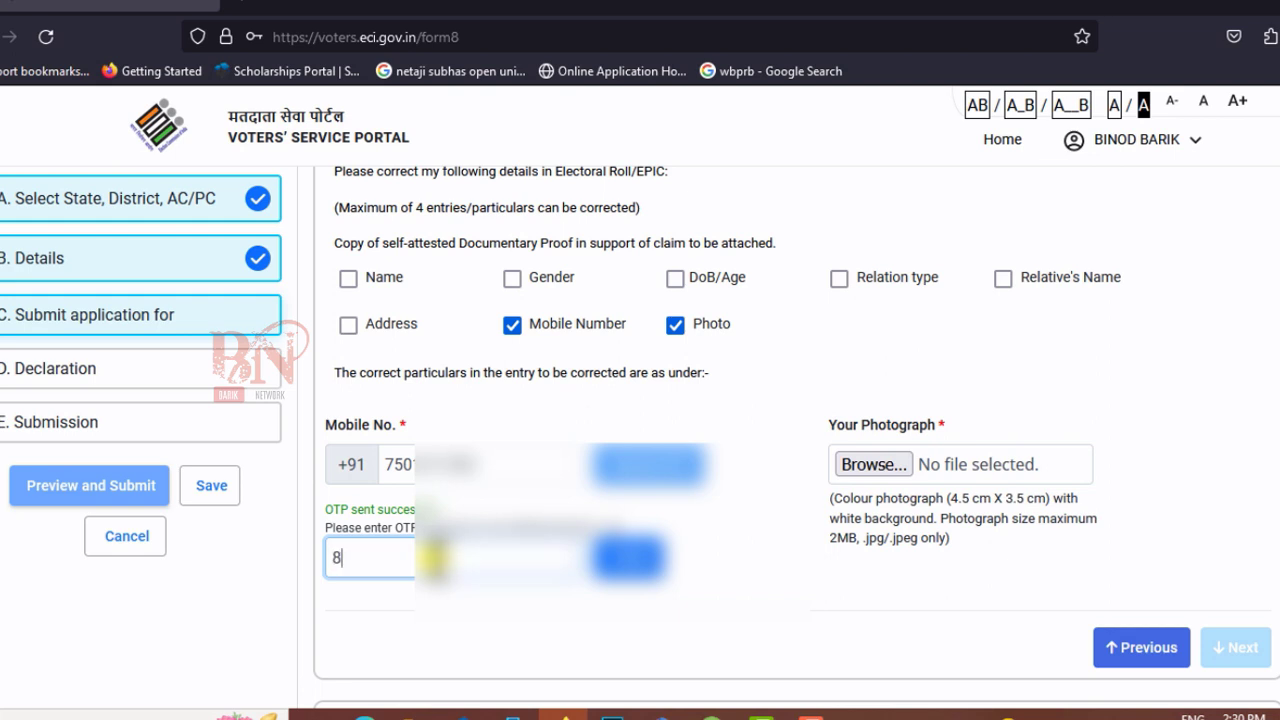
click(645, 553)
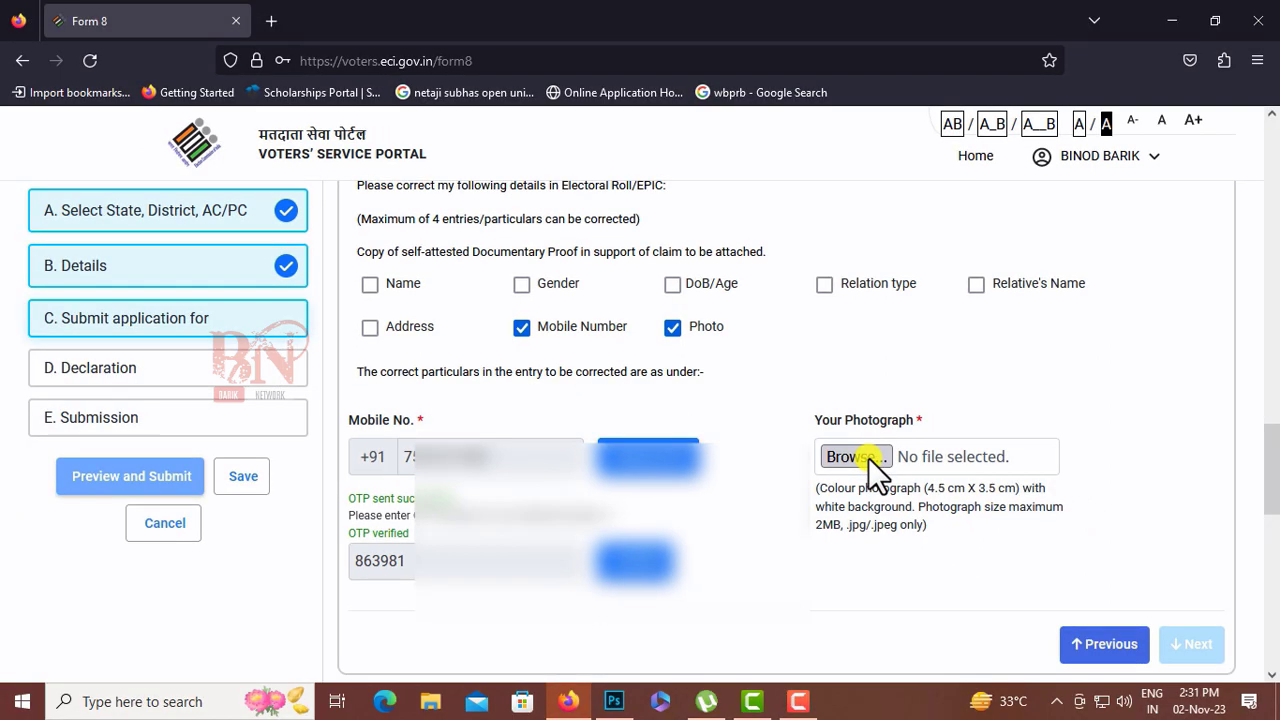
Step: Choose the portrait from New Volume (D:) > photos > 2023 for Your Photograph
click(889, 466)
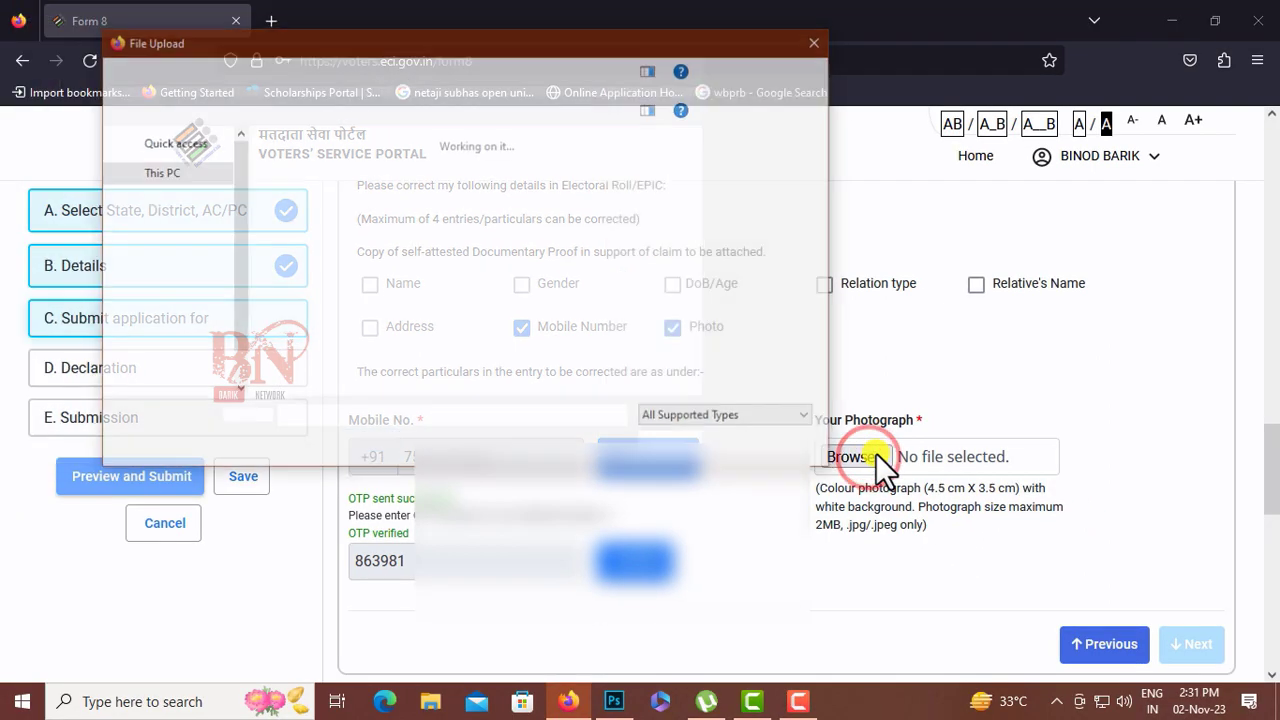
click(195, 346)
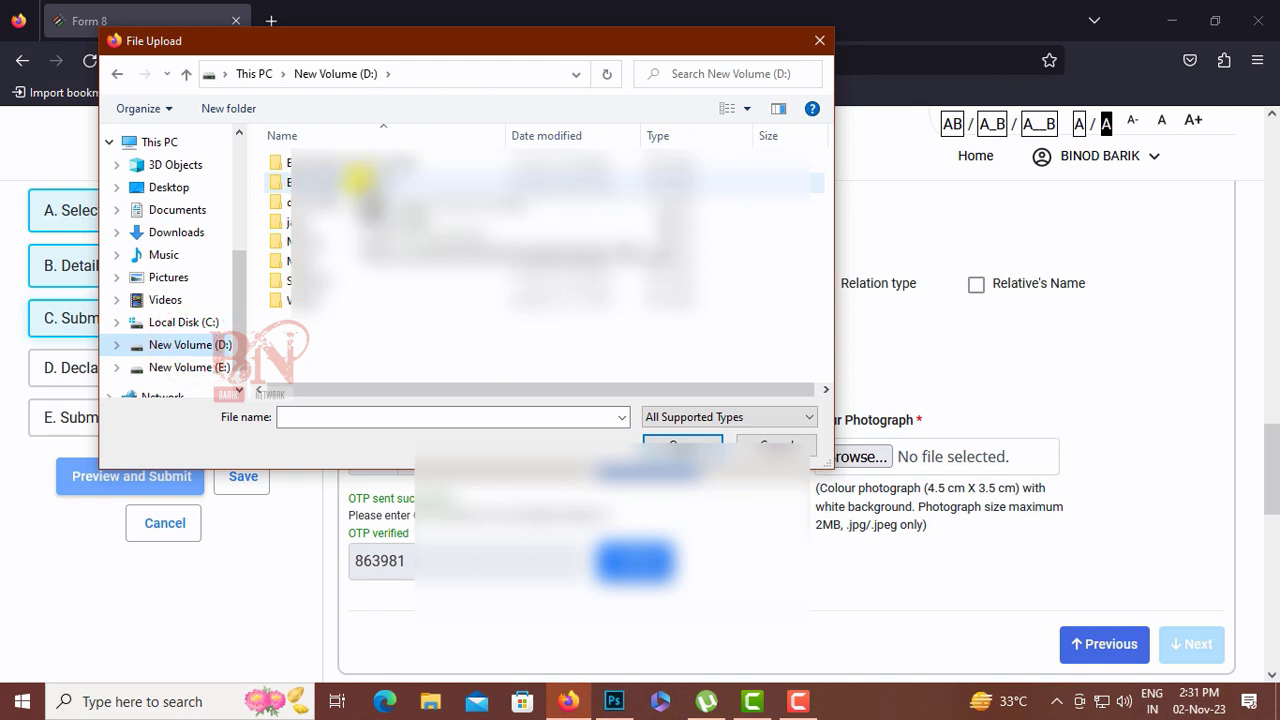
double_click(360, 182)
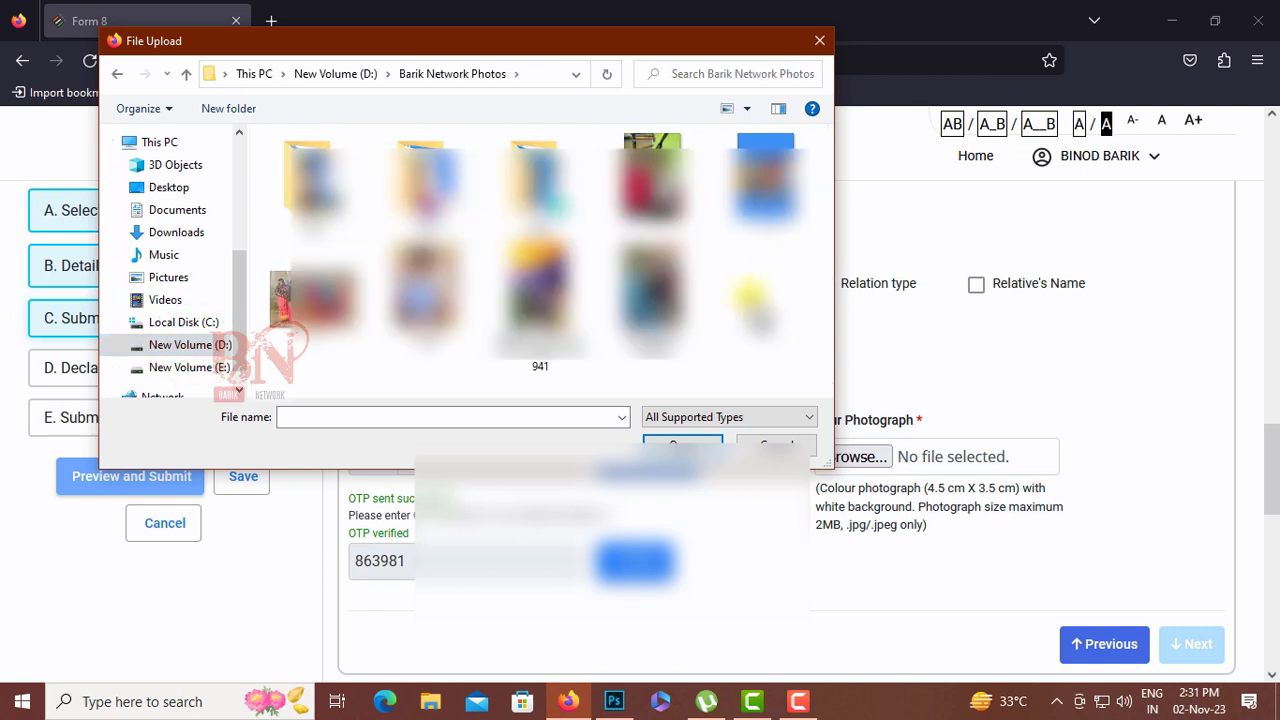
double_click(535, 185)
scroll(594, 276, down, 1)
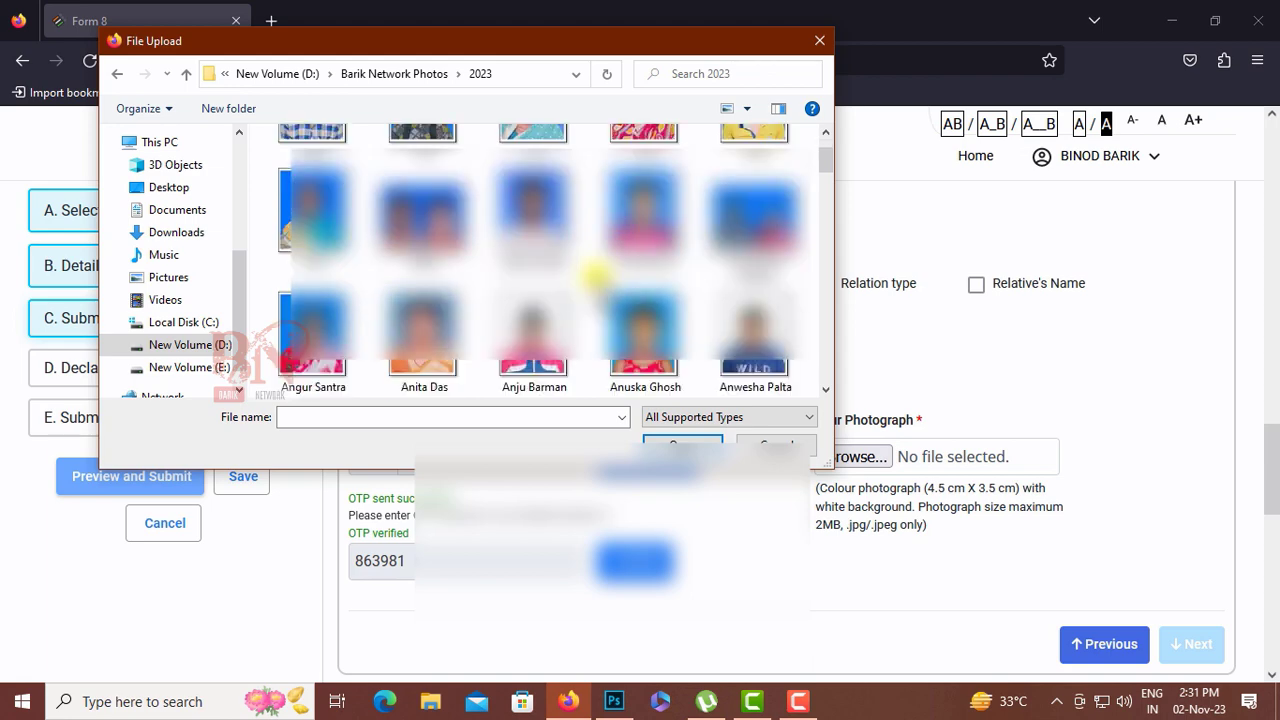
scroll(594, 276, down, 3)
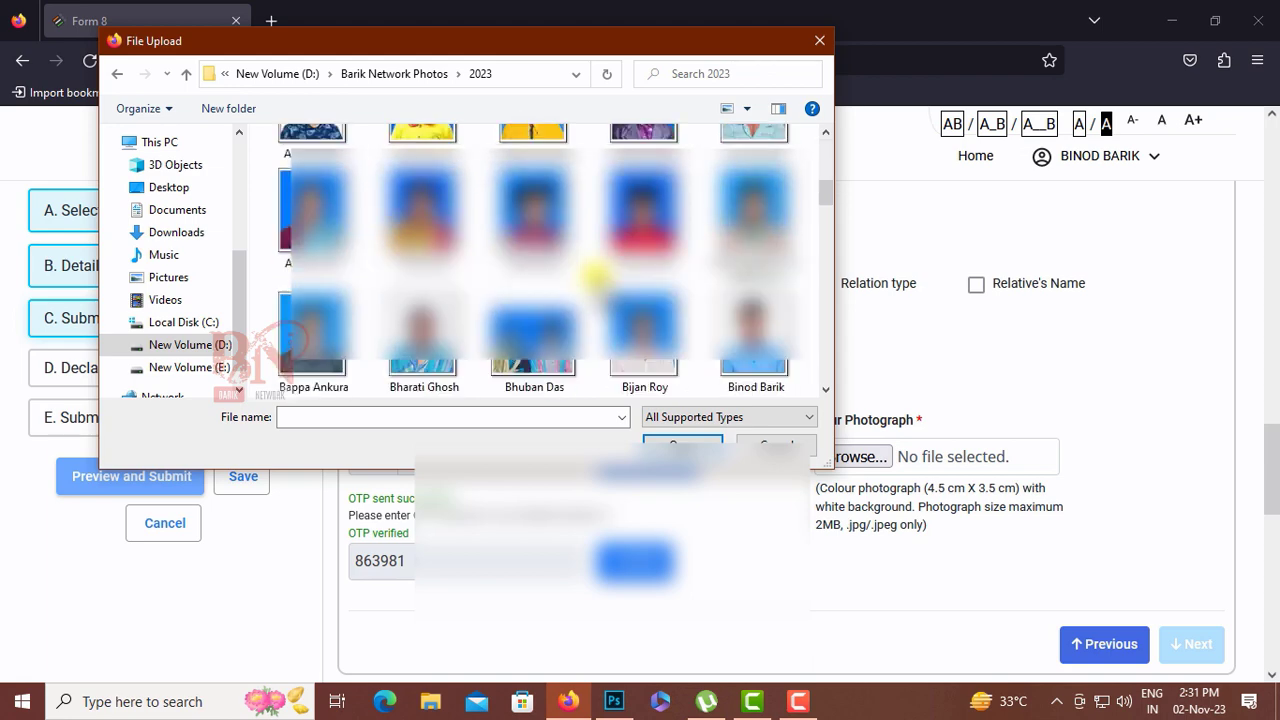
click(746, 366)
click(700, 445)
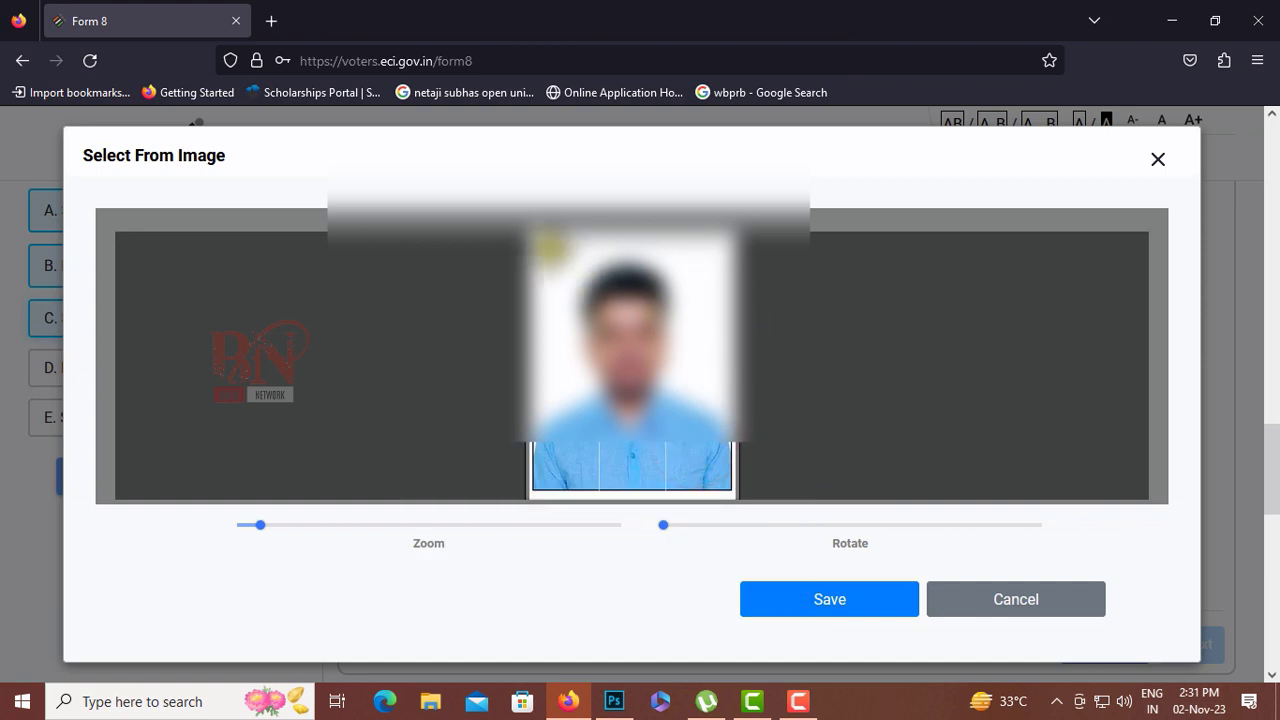
Step: Zoom and centre the portrait in the crop frame, then save it as the form's photograph
drag(669, 458, 684, 440)
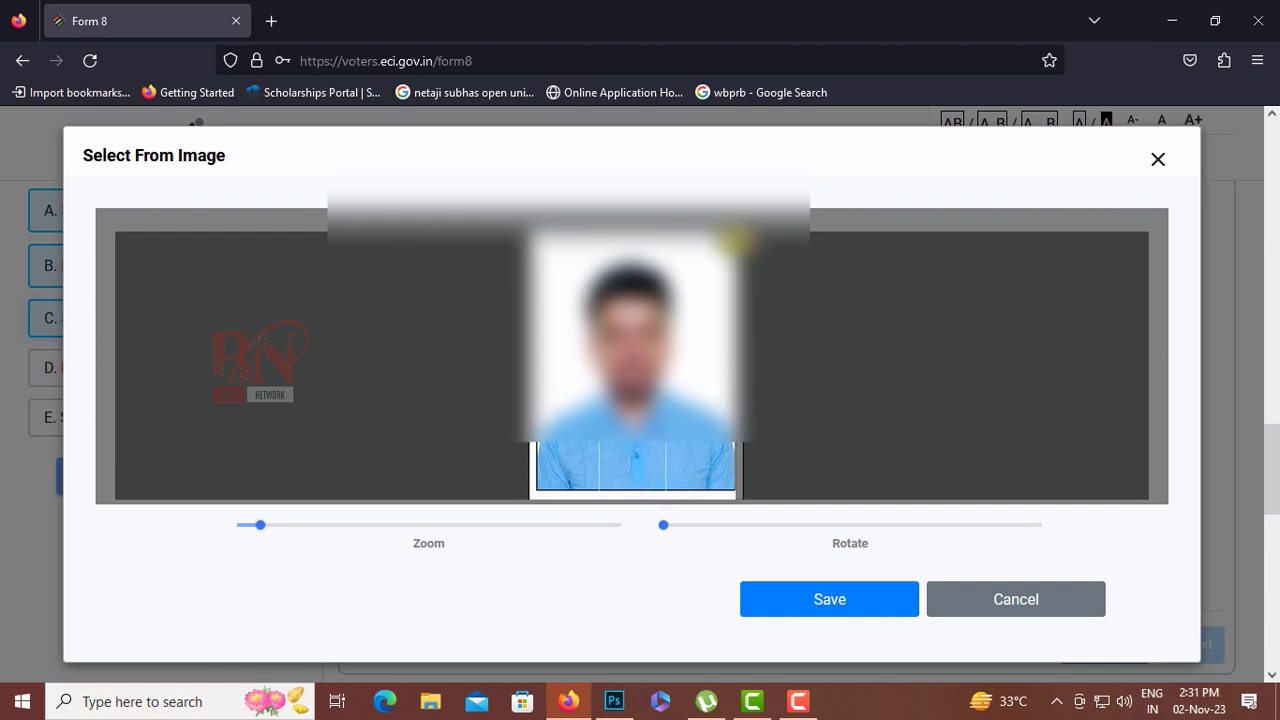
drag(730, 237, 725, 240)
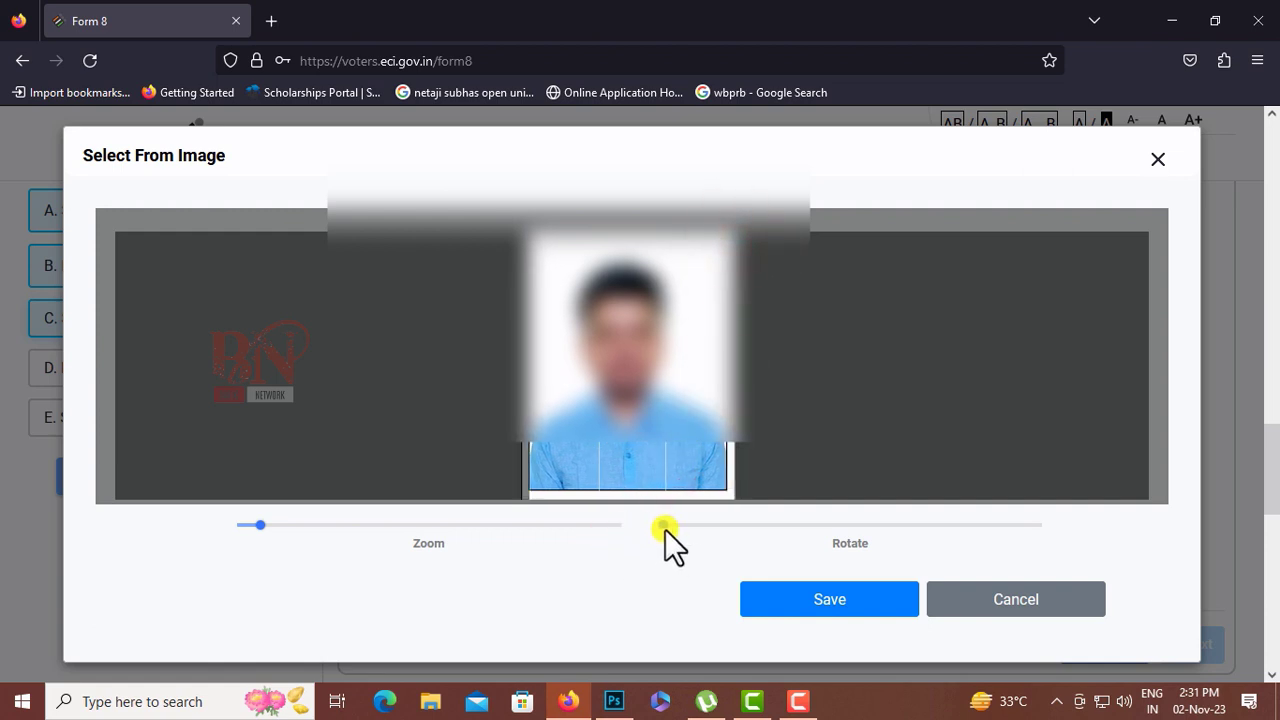
drag(262, 527, 263, 527)
drag(634, 457, 633, 452)
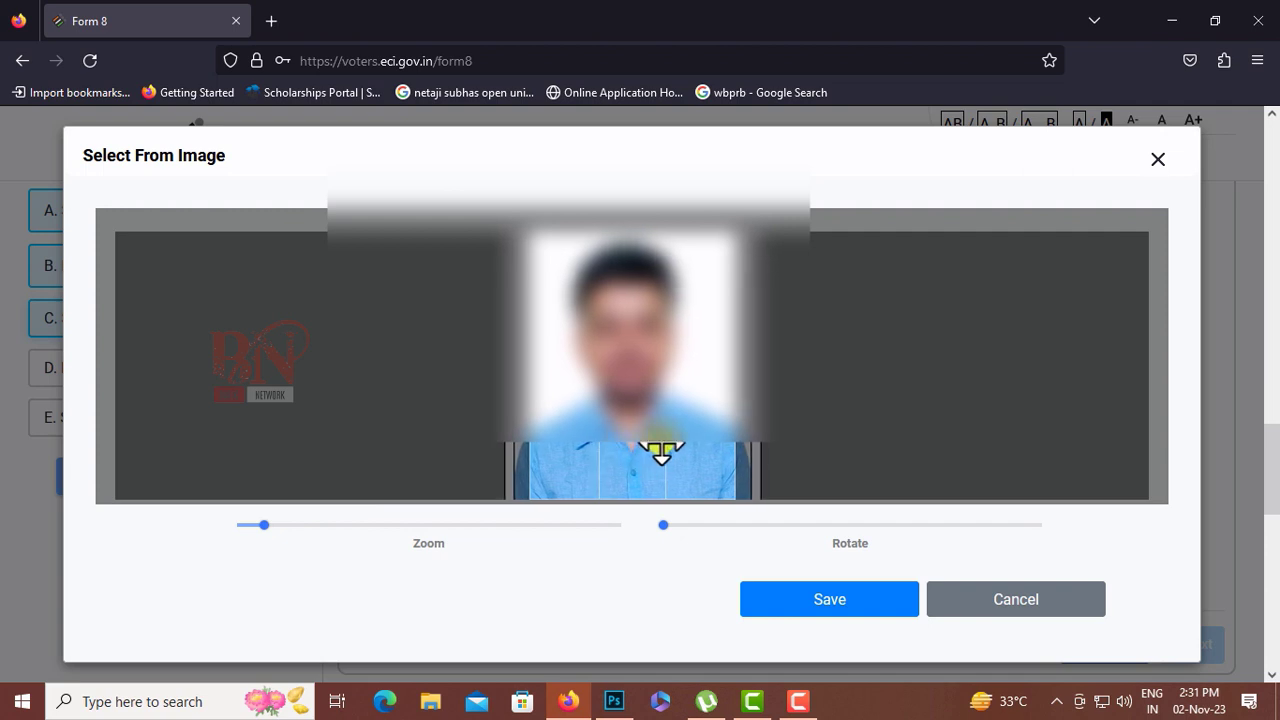
click(265, 525)
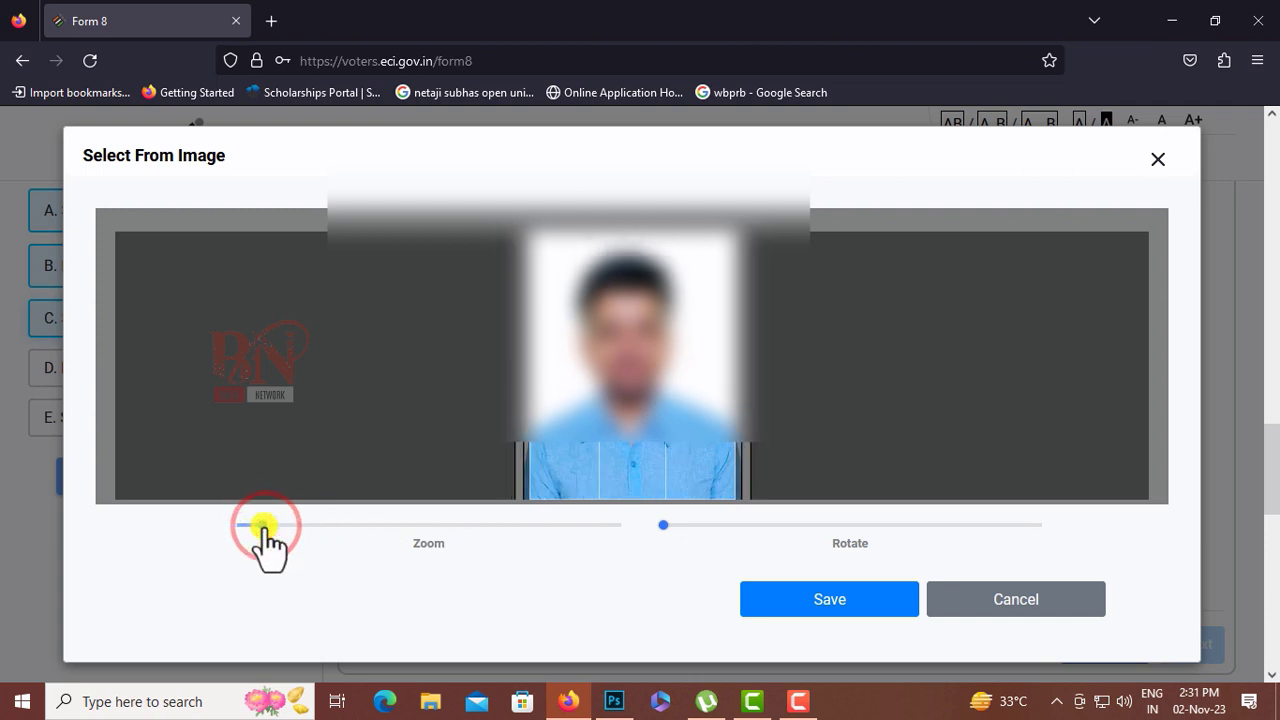
scroll(806, 448, up, 3)
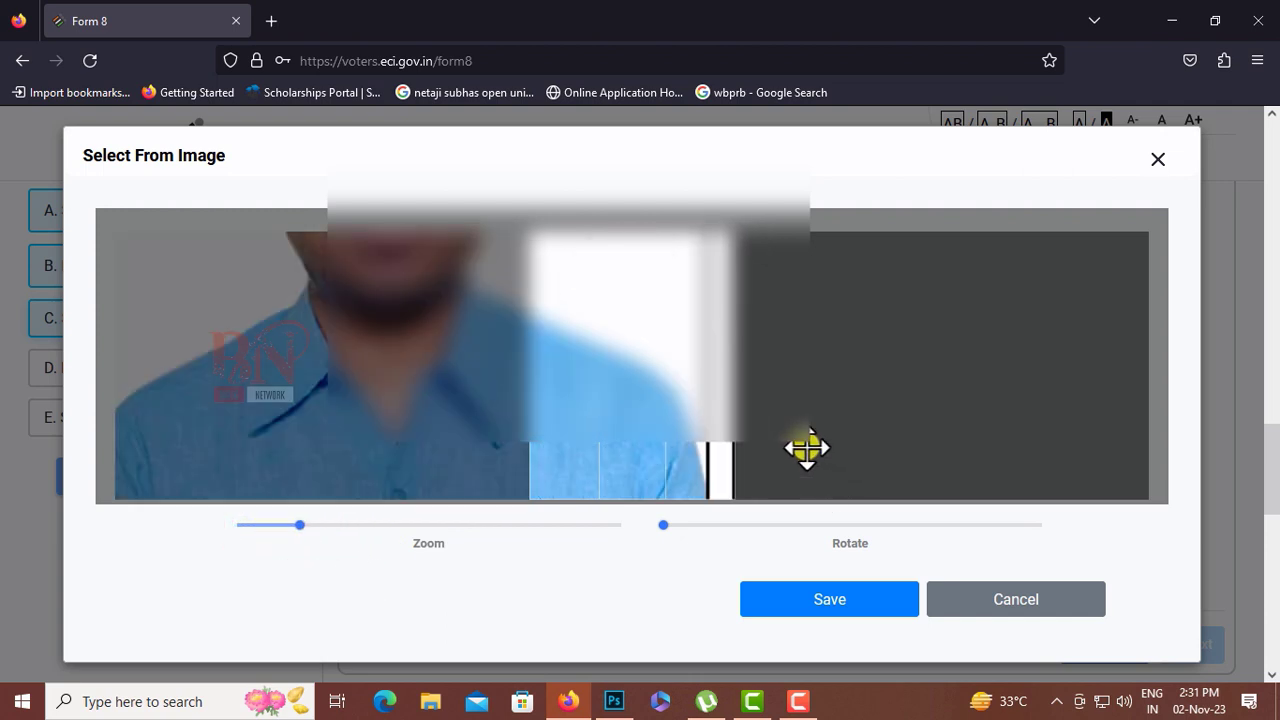
scroll(806, 448, down, 2)
mouse_move(686, 451)
mouse_down()
mouse_move(666, 441)
mouse_move(674, 449)
mouse_up()
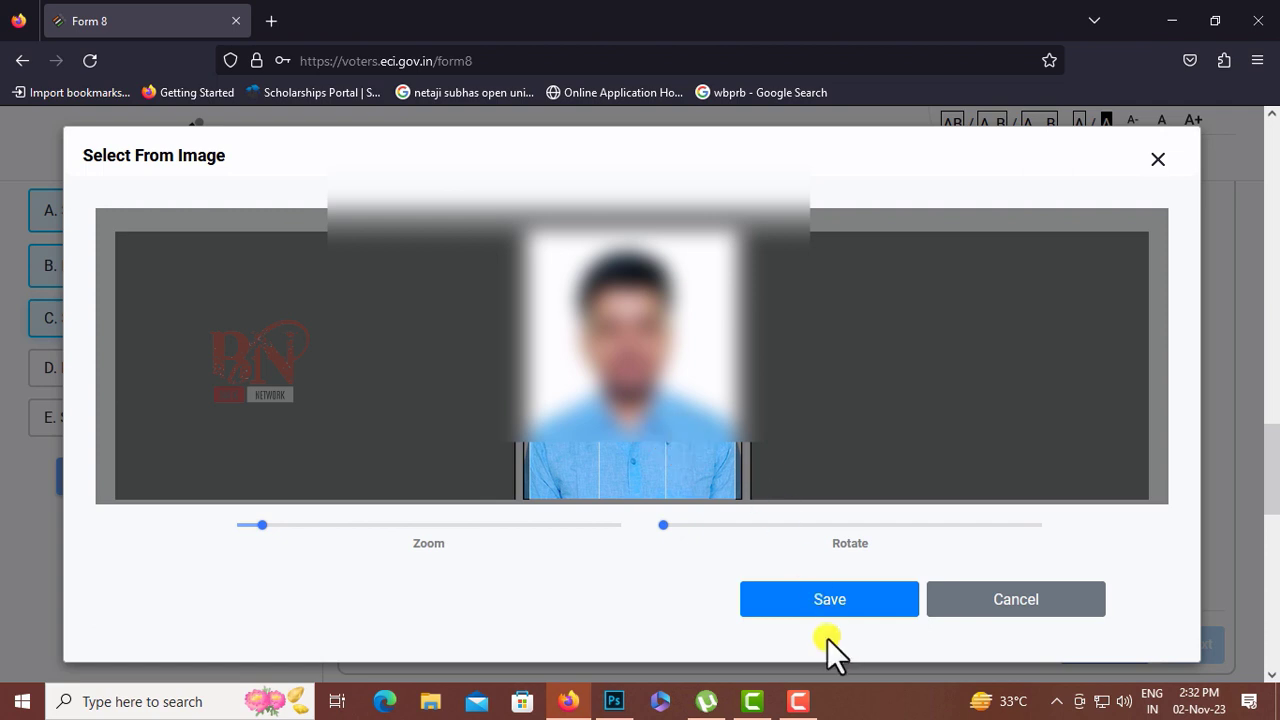
click(830, 599)
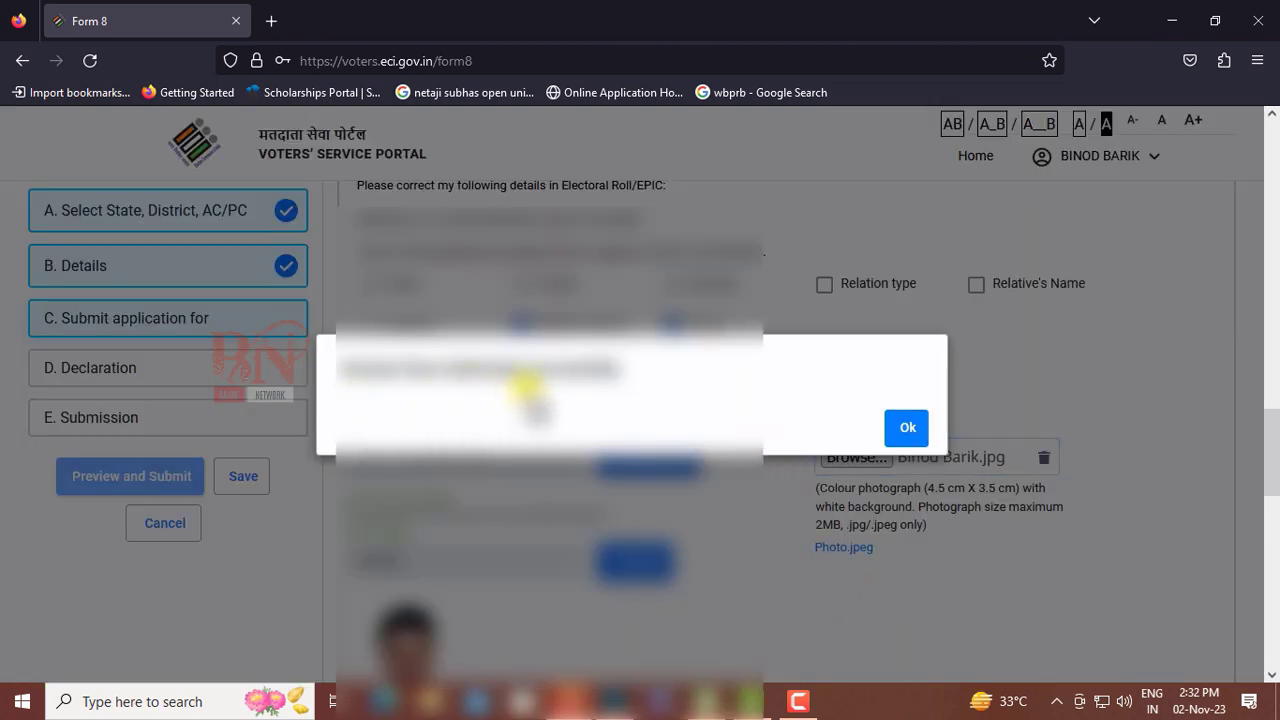
Step: Dismiss the upload message and advance Form 8 to the D. Declaration section
click(900, 428)
scroll(774, 403, down, 2)
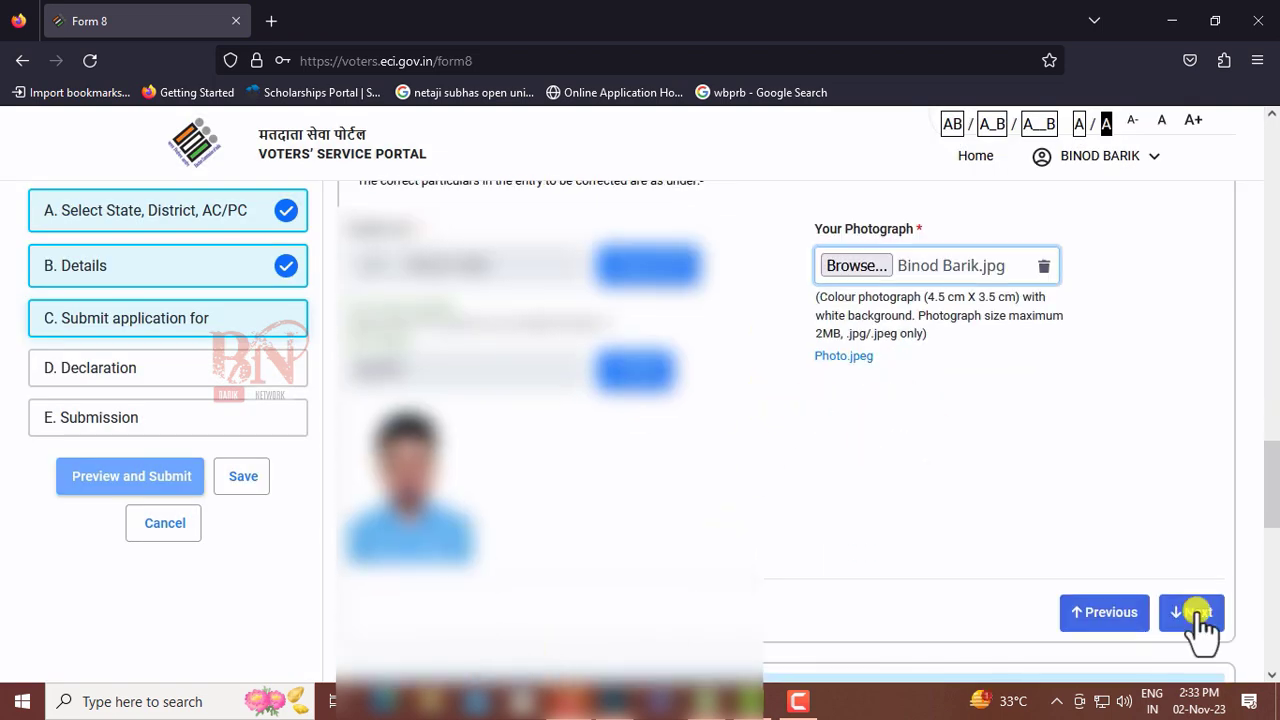
scroll(877, 450, up, 2)
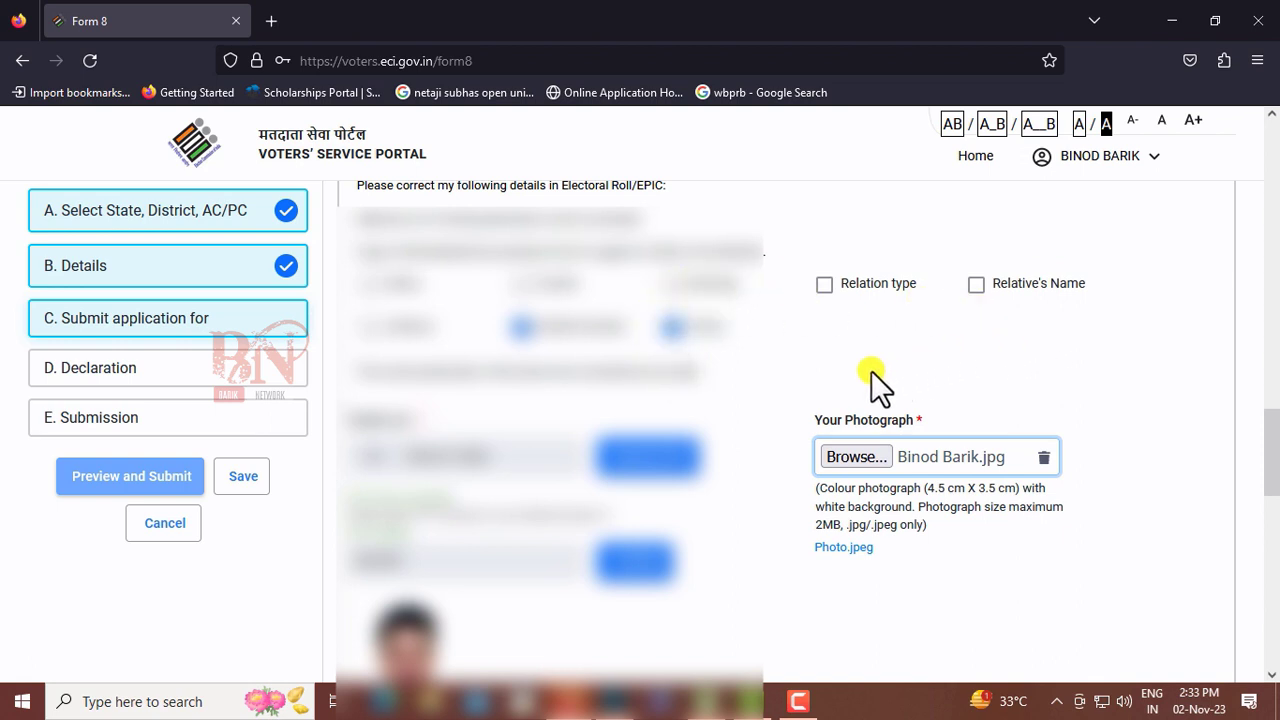
scroll(871, 378, down, 4)
click(1193, 425)
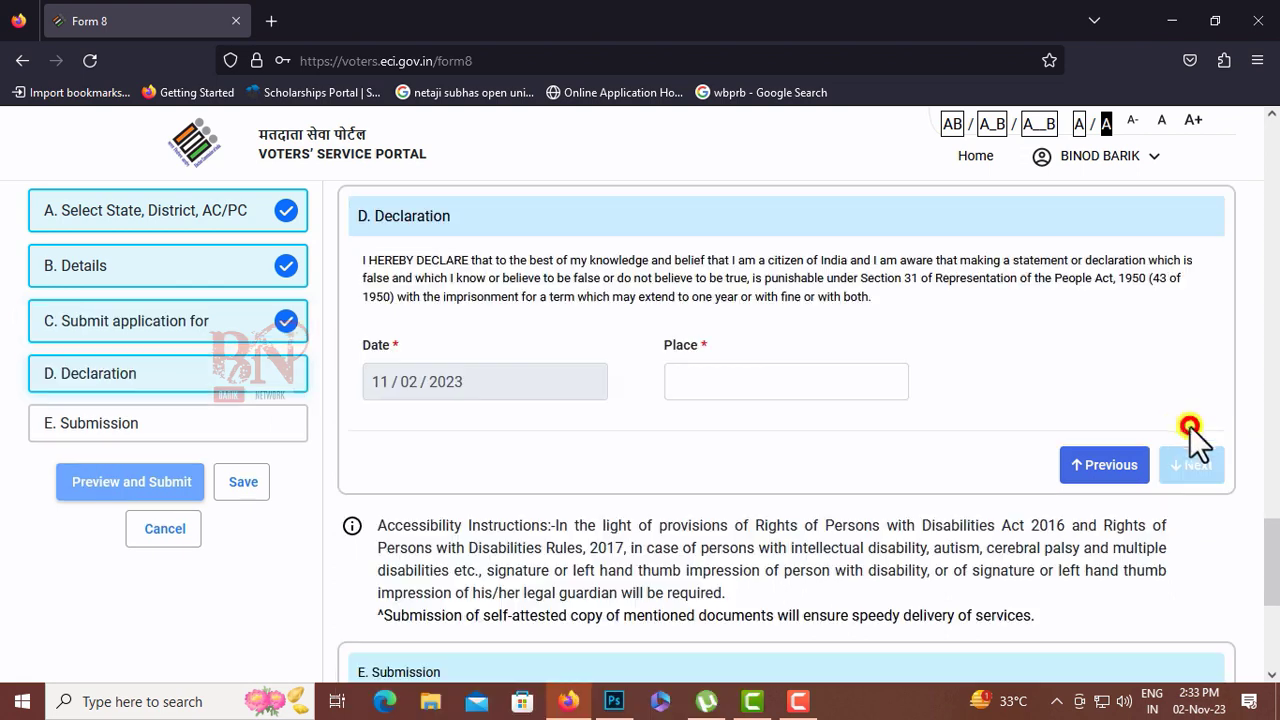
Step: Fill in the declaration's Place field and move on to the E. Submission step
click(720, 381)
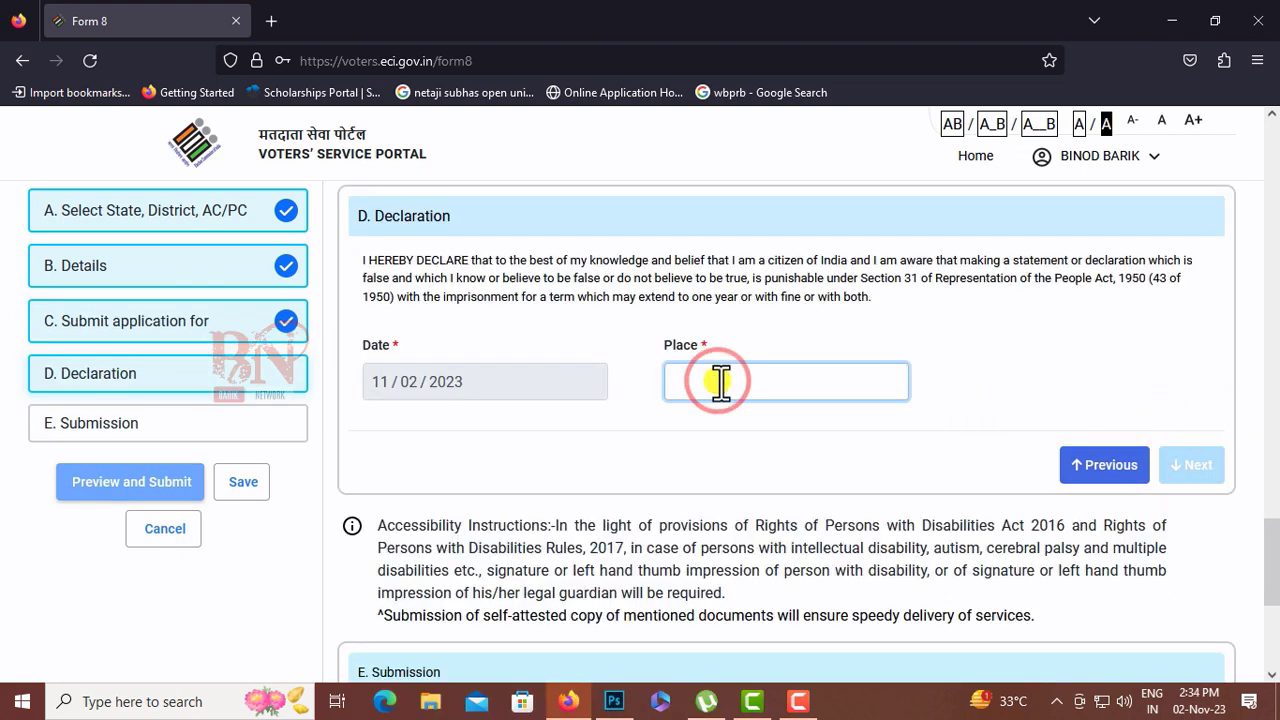
text(tg)
key(BackSpace)
key(BackSpace)
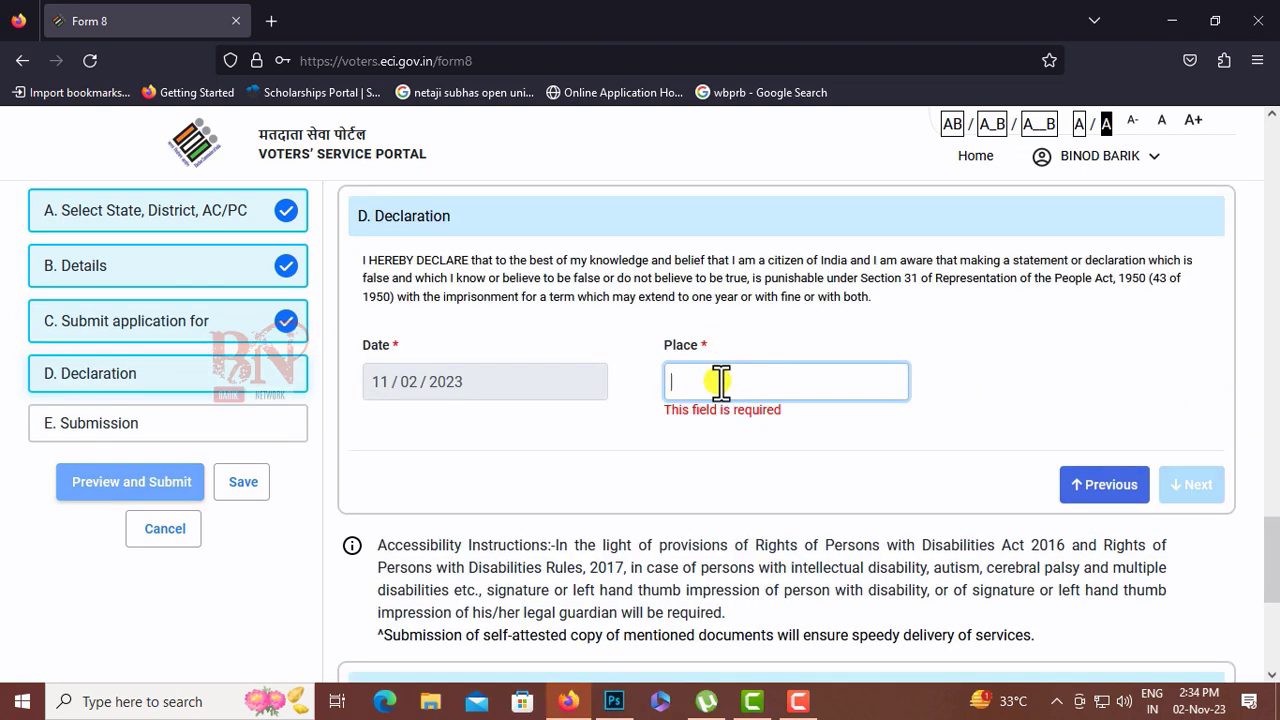
text(RUKE)
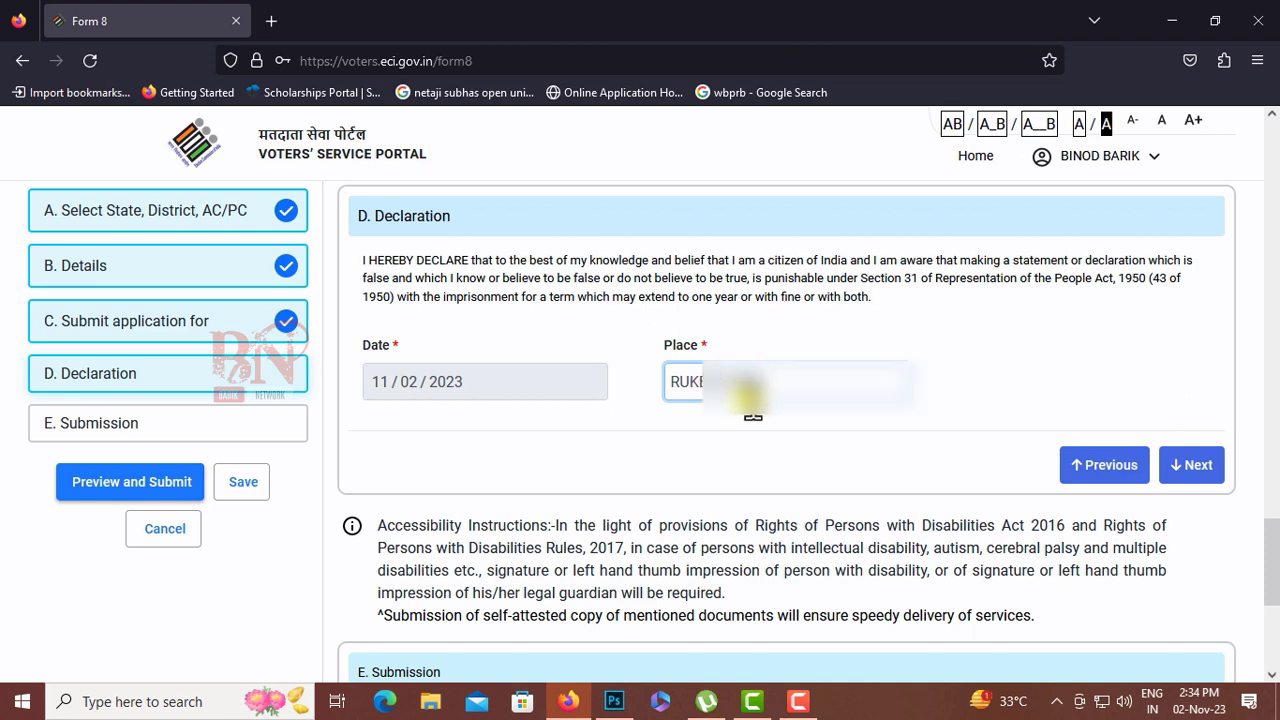
click(1195, 466)
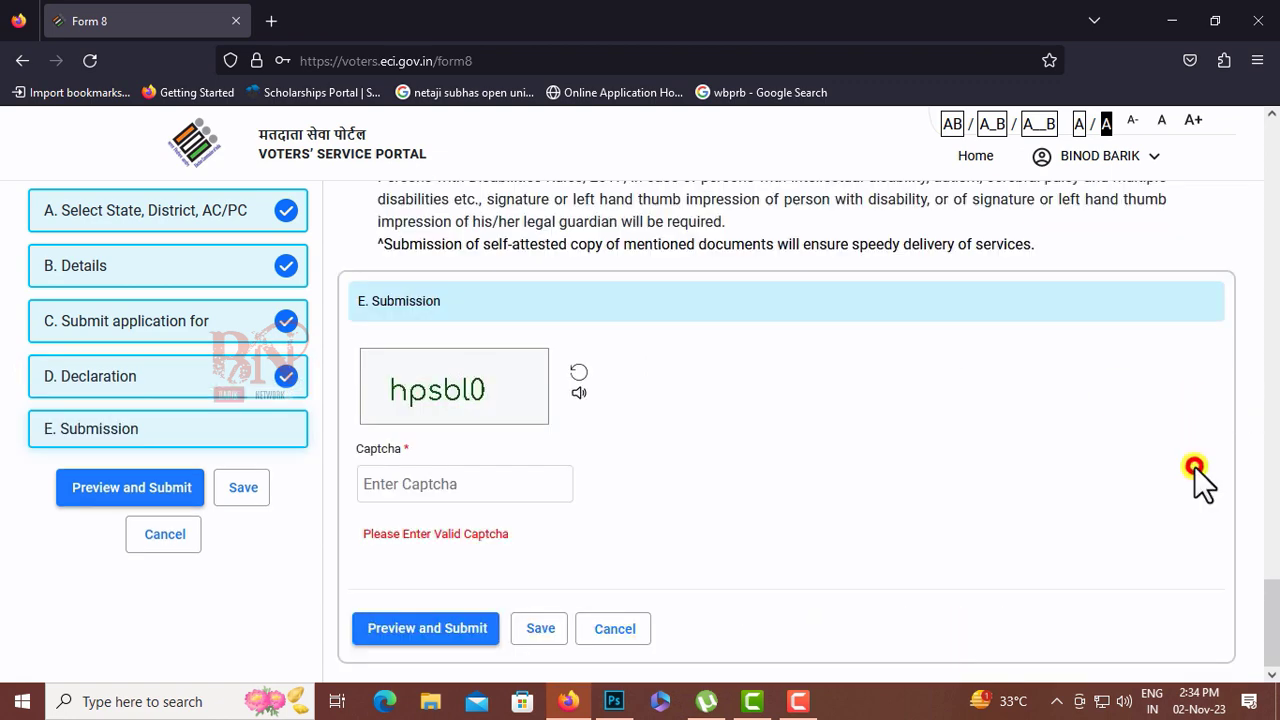
Step: Enter the captcha, re-enter the refreshed captcha after rejection, and request the form preview
click(436, 490)
text(h)
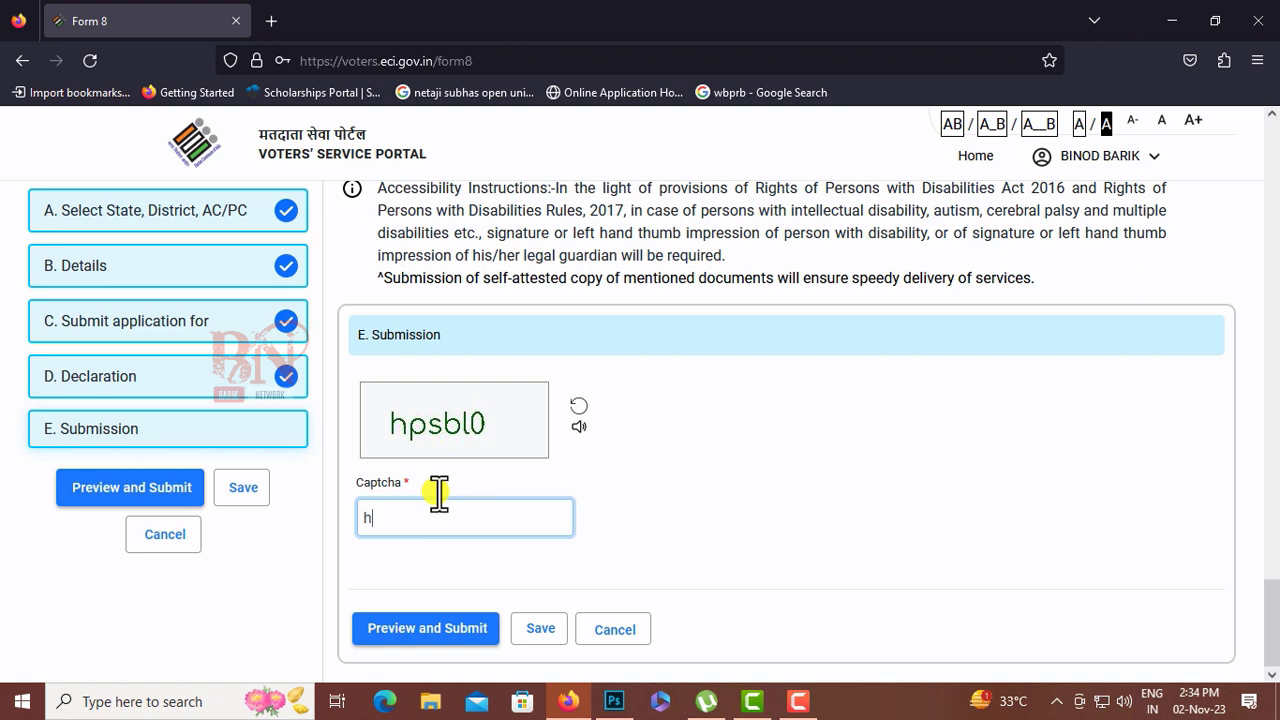
text(psbl0)
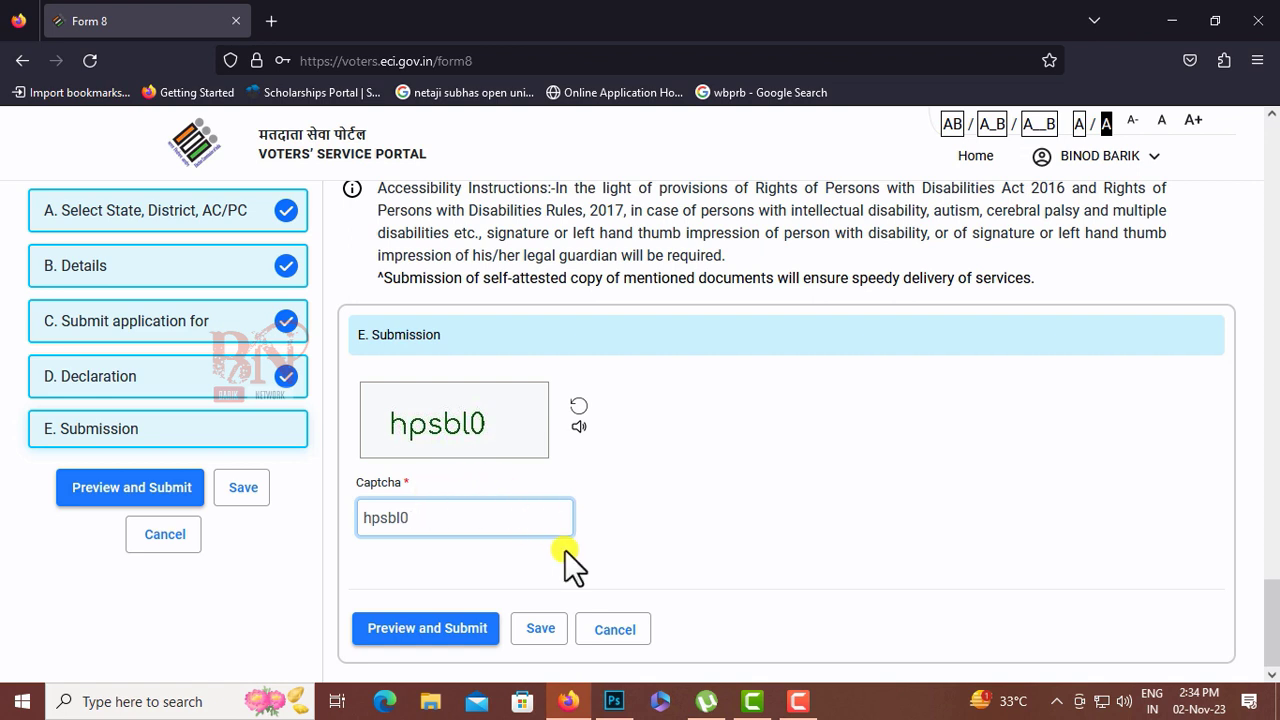
click(441, 628)
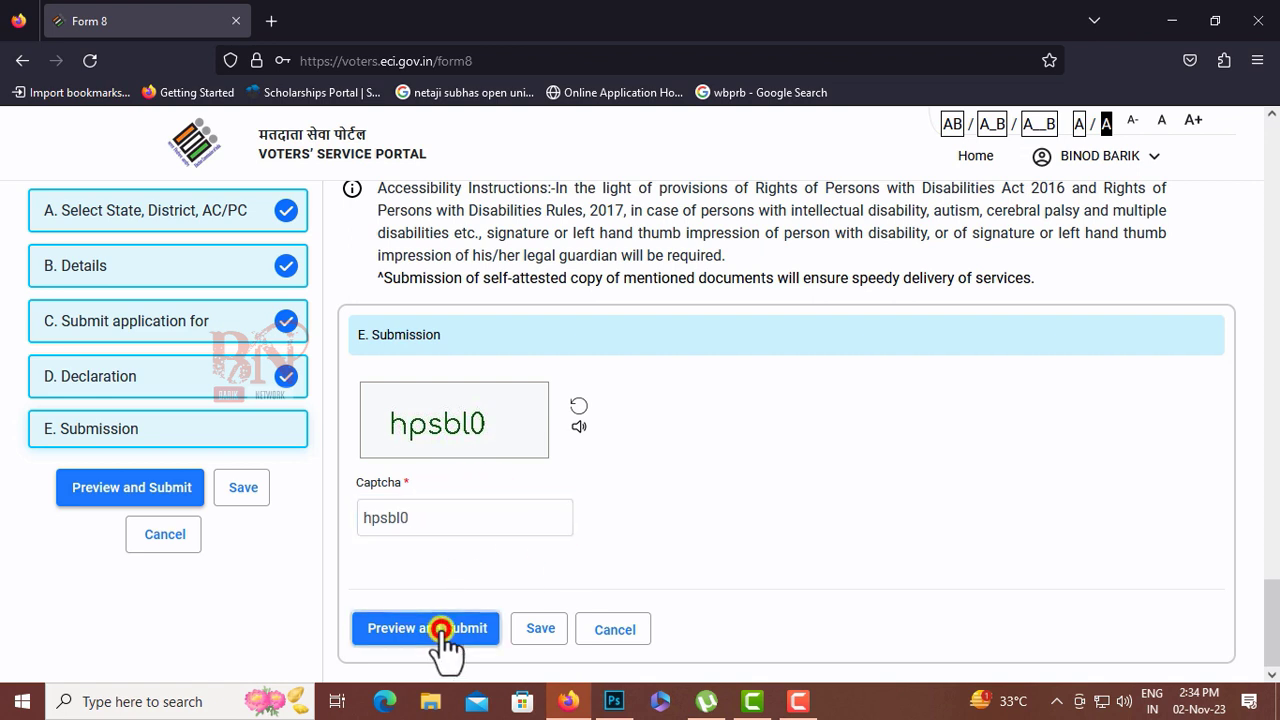
click(467, 519)
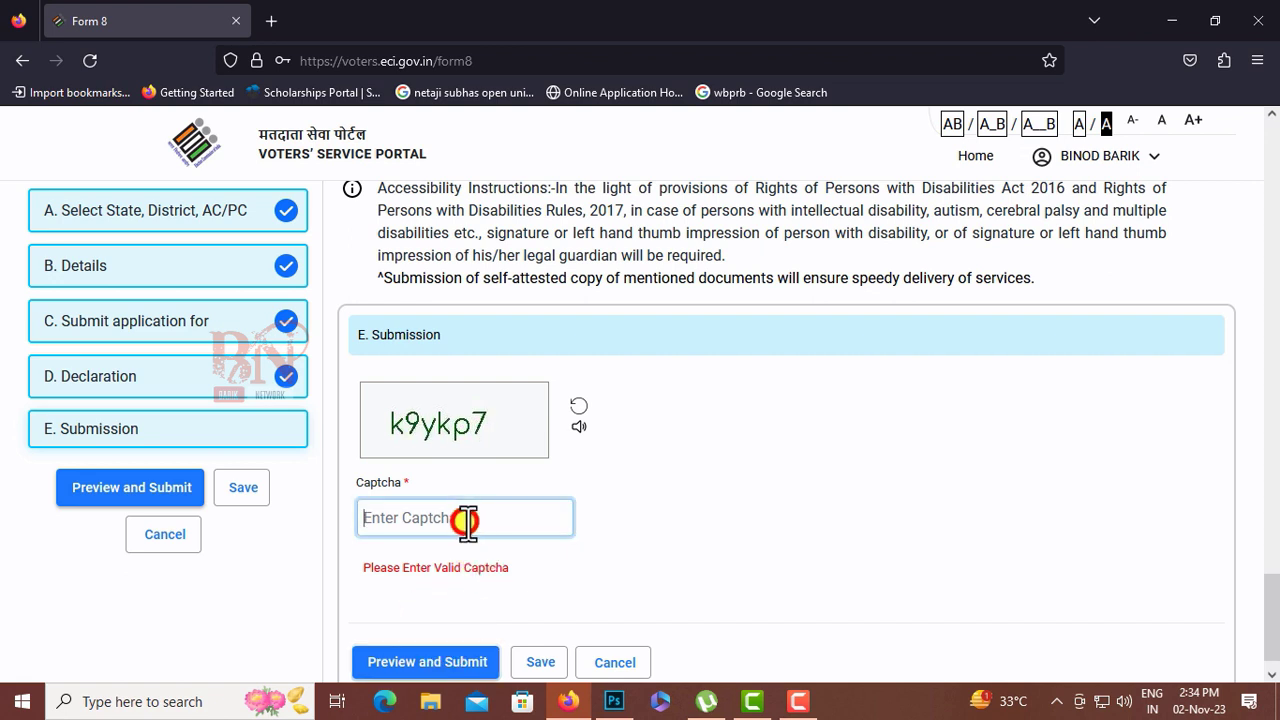
text(k9)
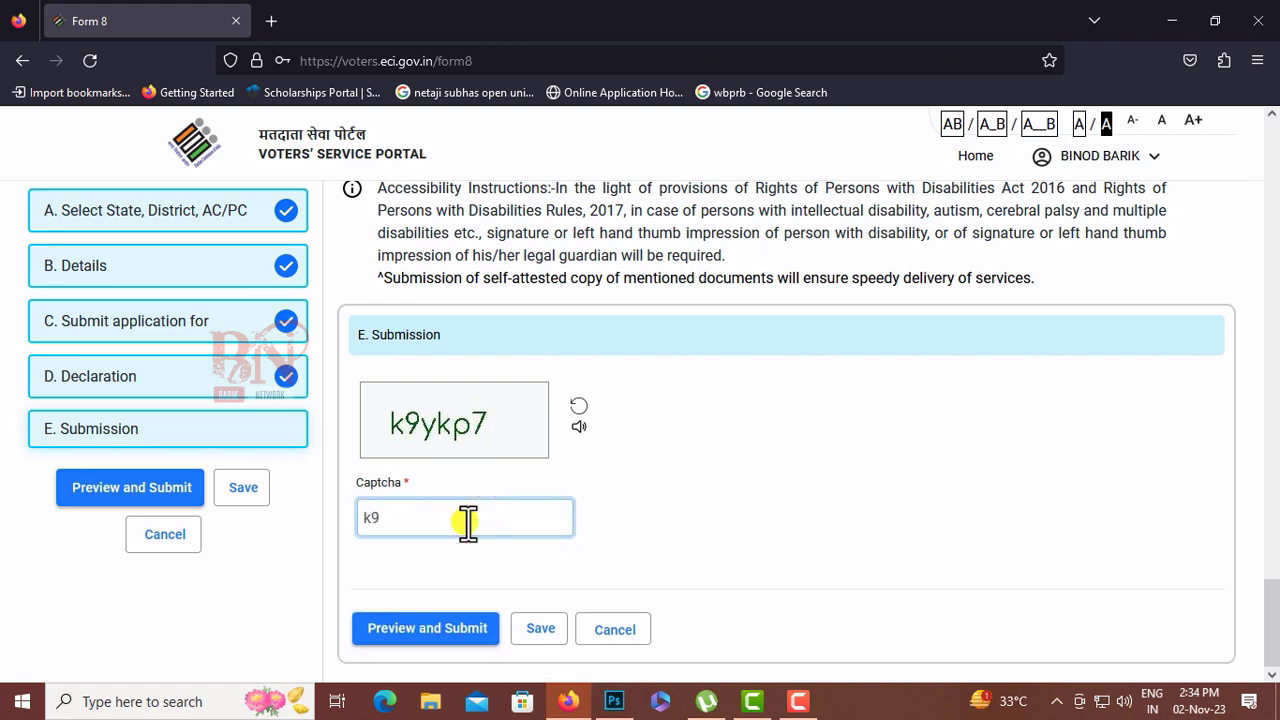
text(ykp7)
click(414, 630)
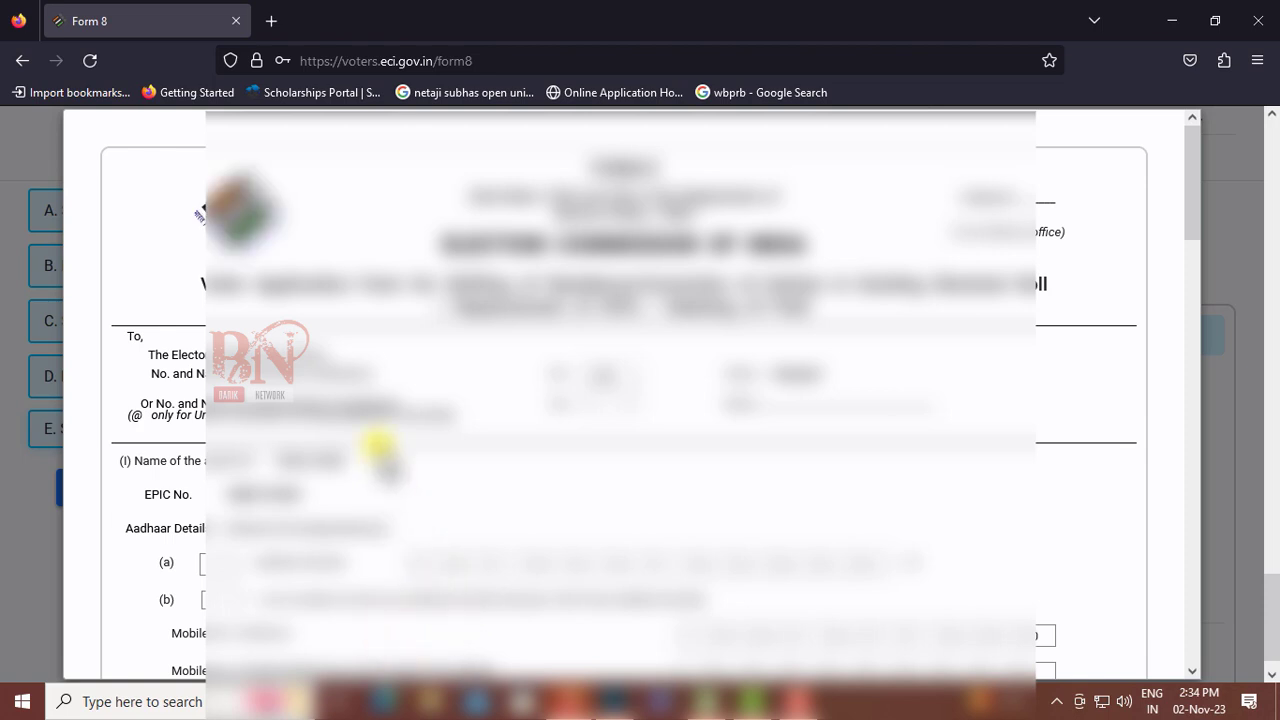
scroll(470, 380, down, 2)
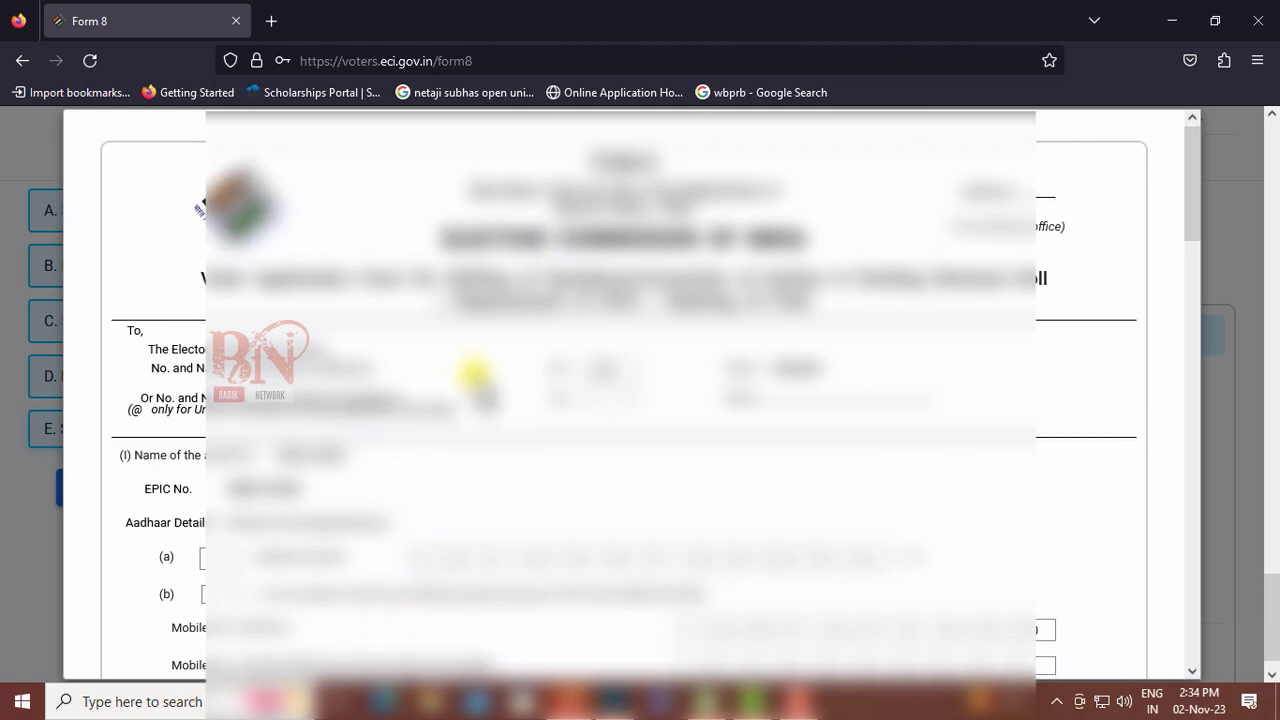
scroll(598, 380, down, 2)
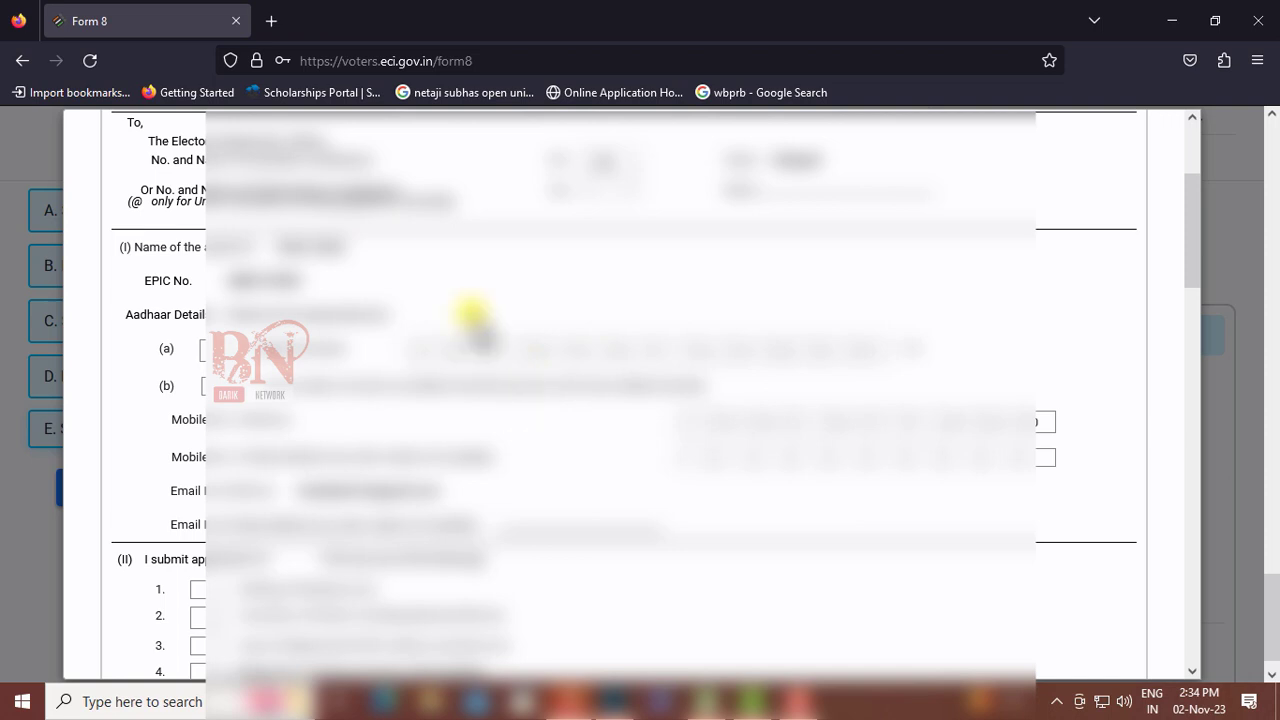
scroll(480, 362, down, 2)
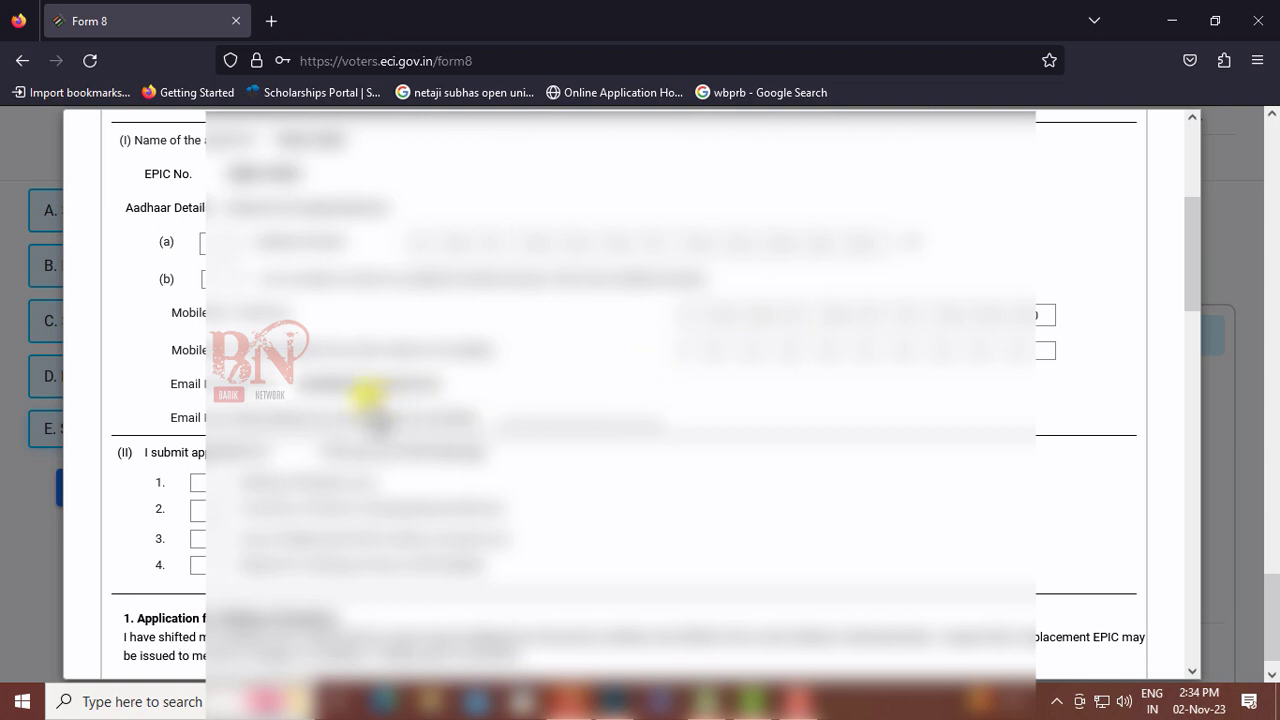
scroll(595, 385, down, 2)
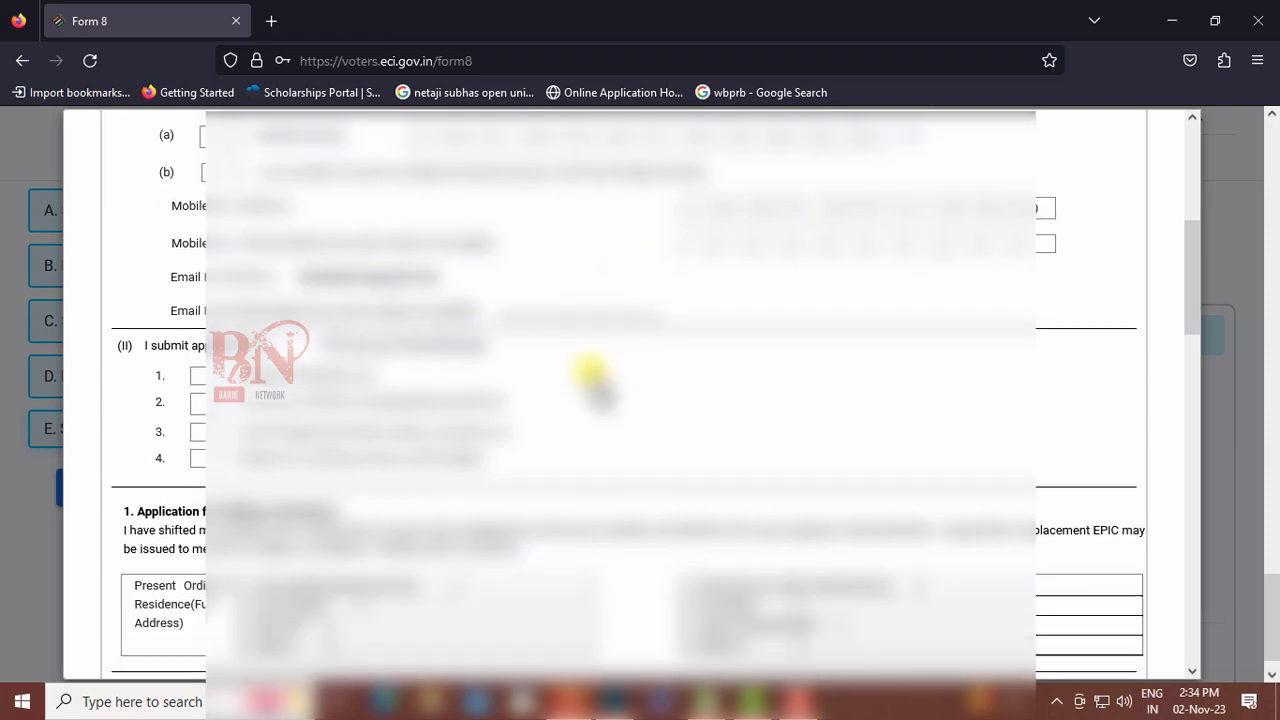
scroll(590, 375, down, 2)
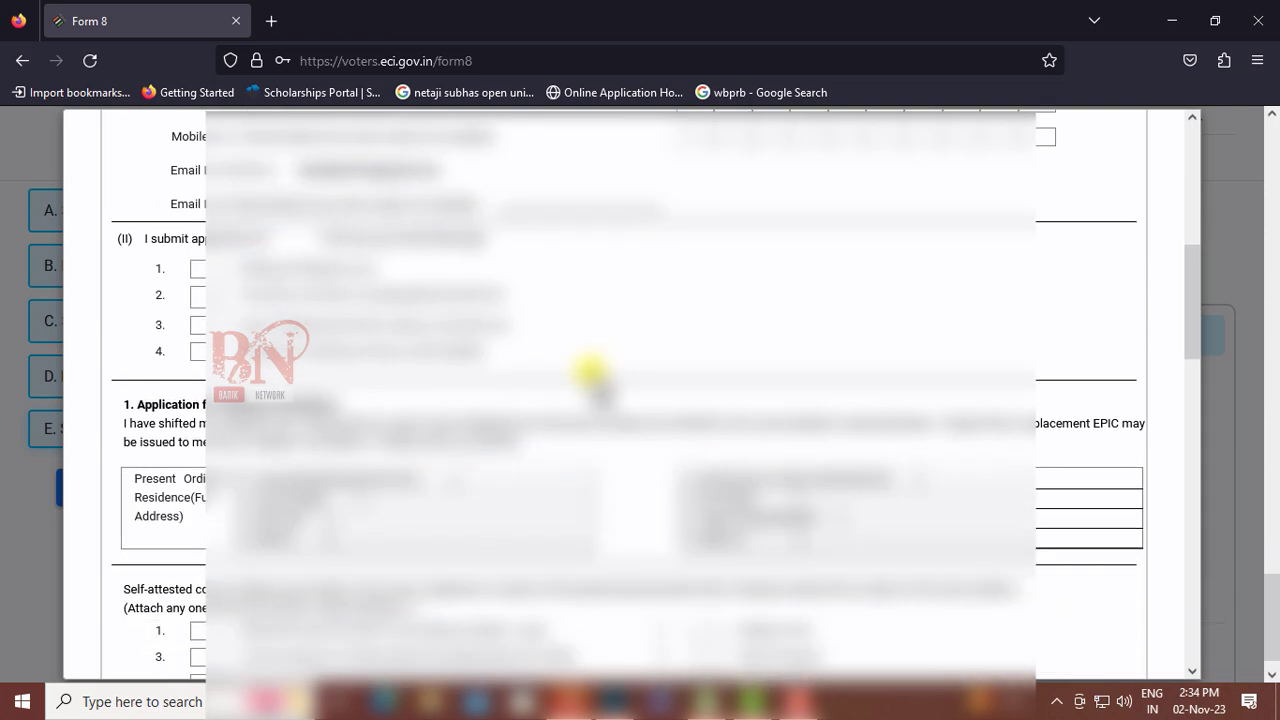
scroll(590, 375, down, 2)
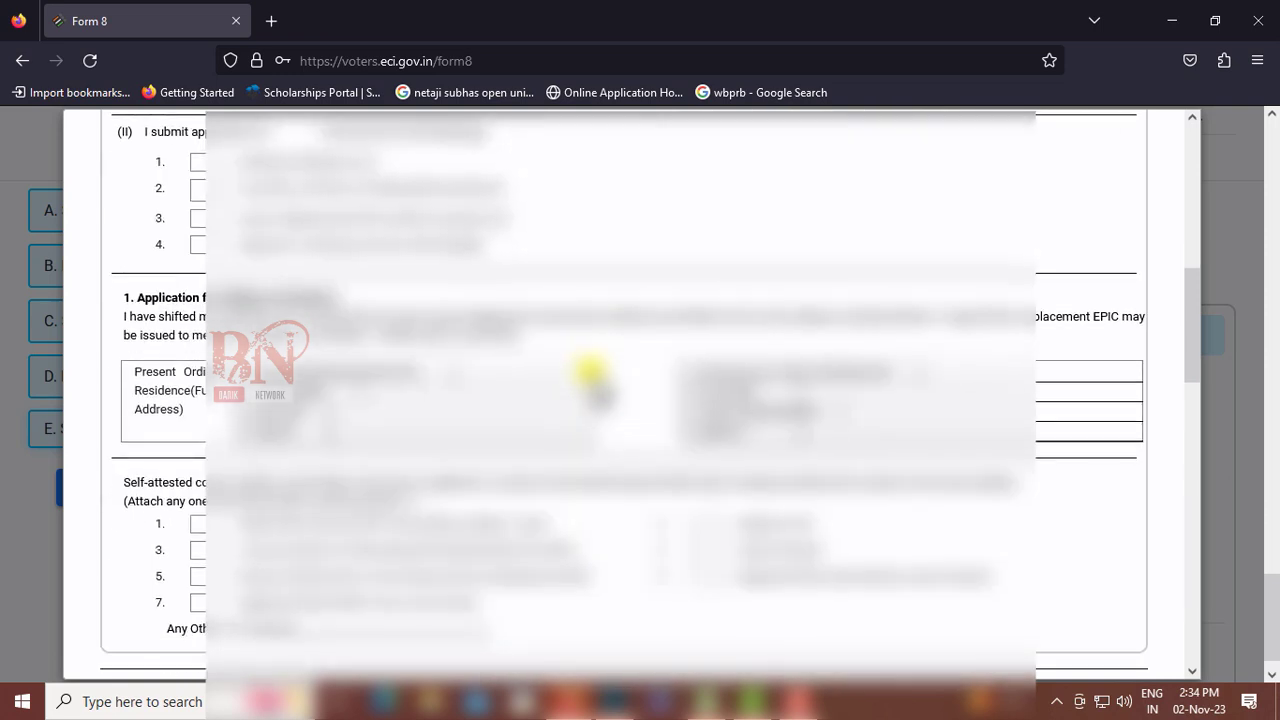
scroll(590, 375, down, 2)
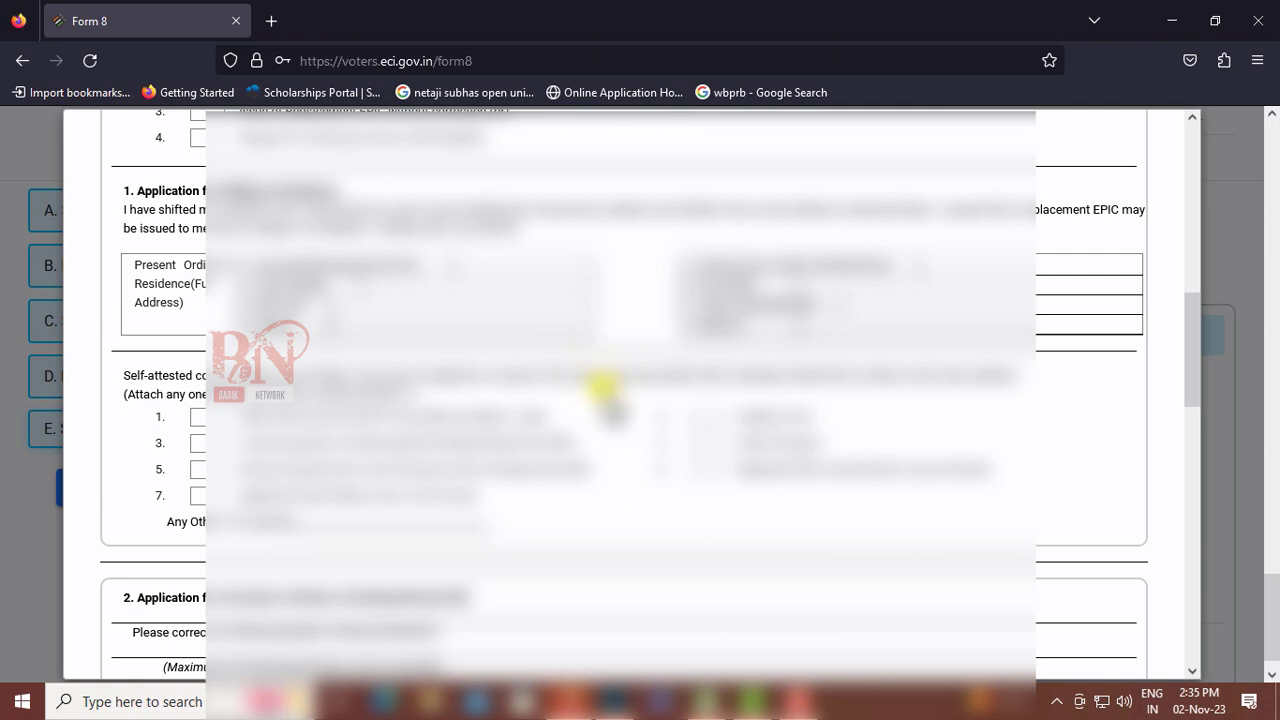
scroll(601, 386, down, 4)
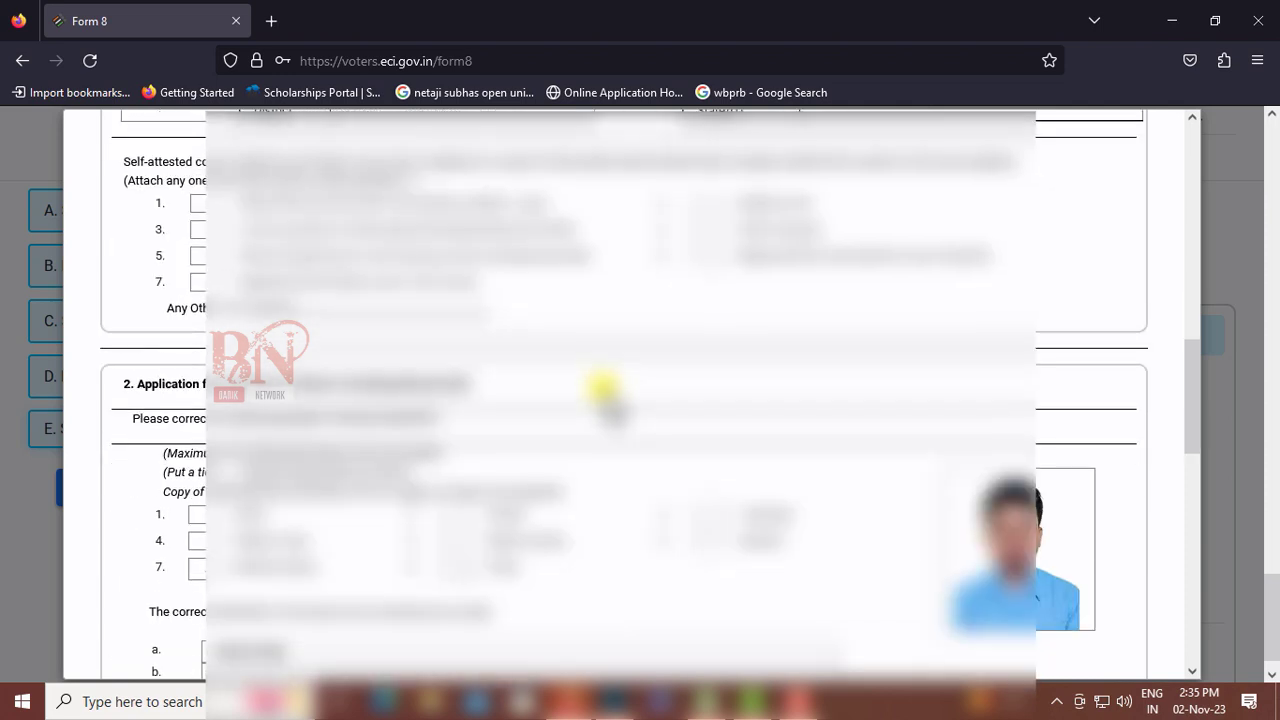
scroll(601, 386, down, 2)
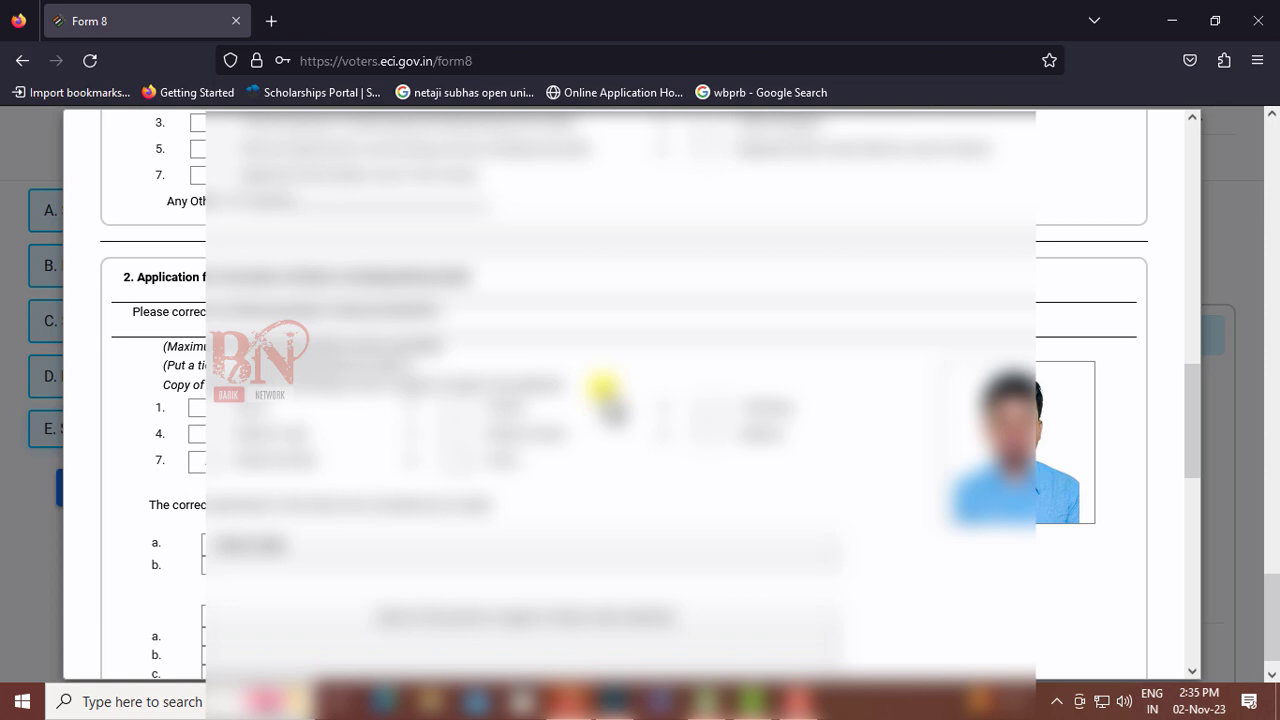
scroll(605, 395, down, 2)
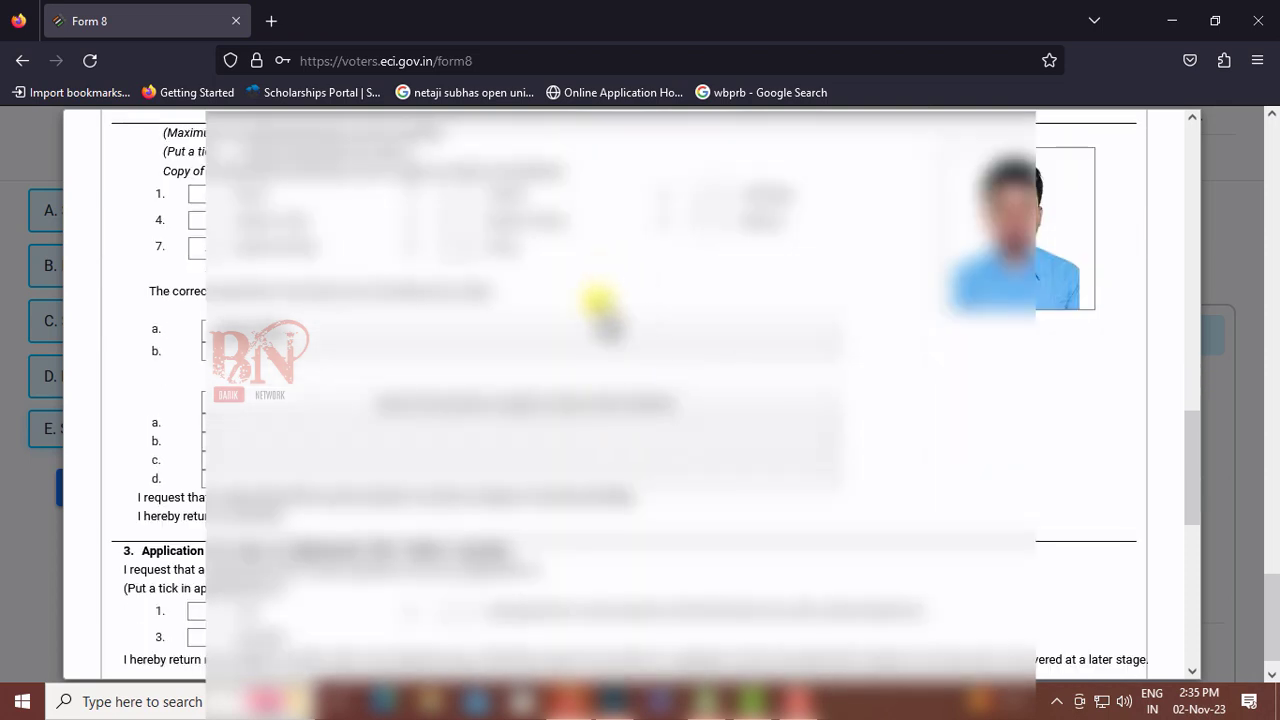
scroll(598, 300, down, 2)
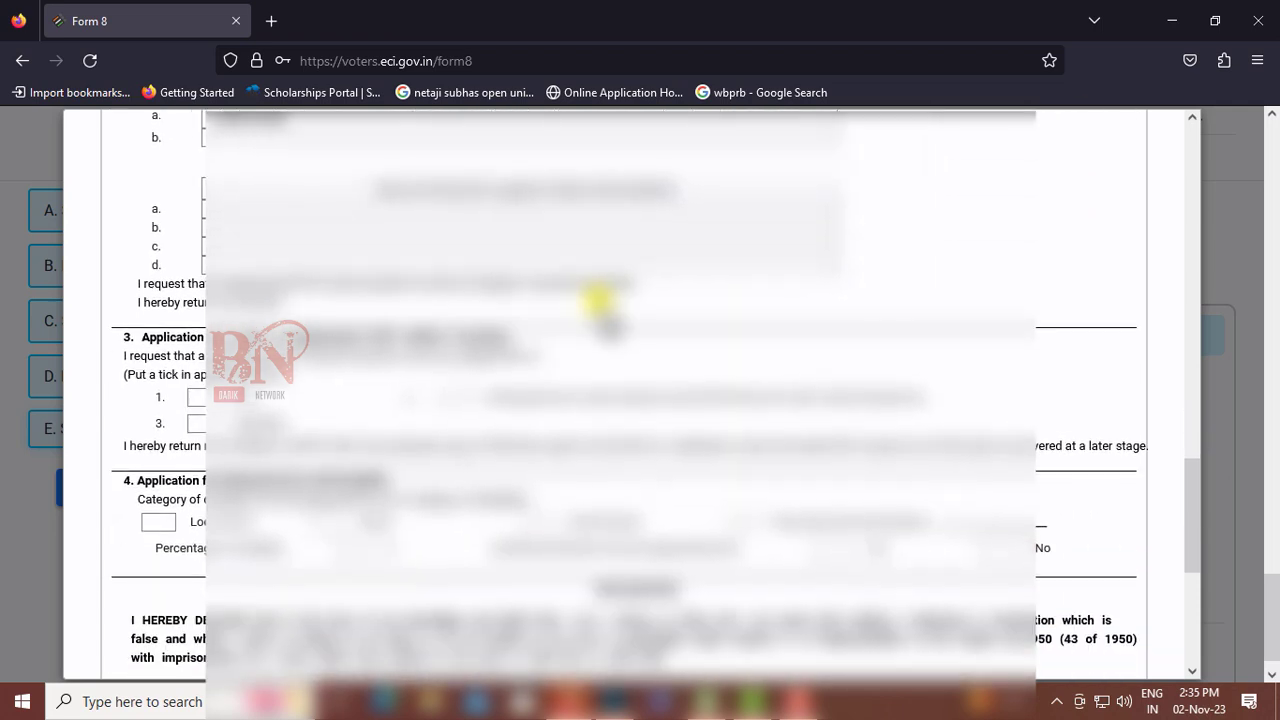
scroll(598, 300, down, 3)
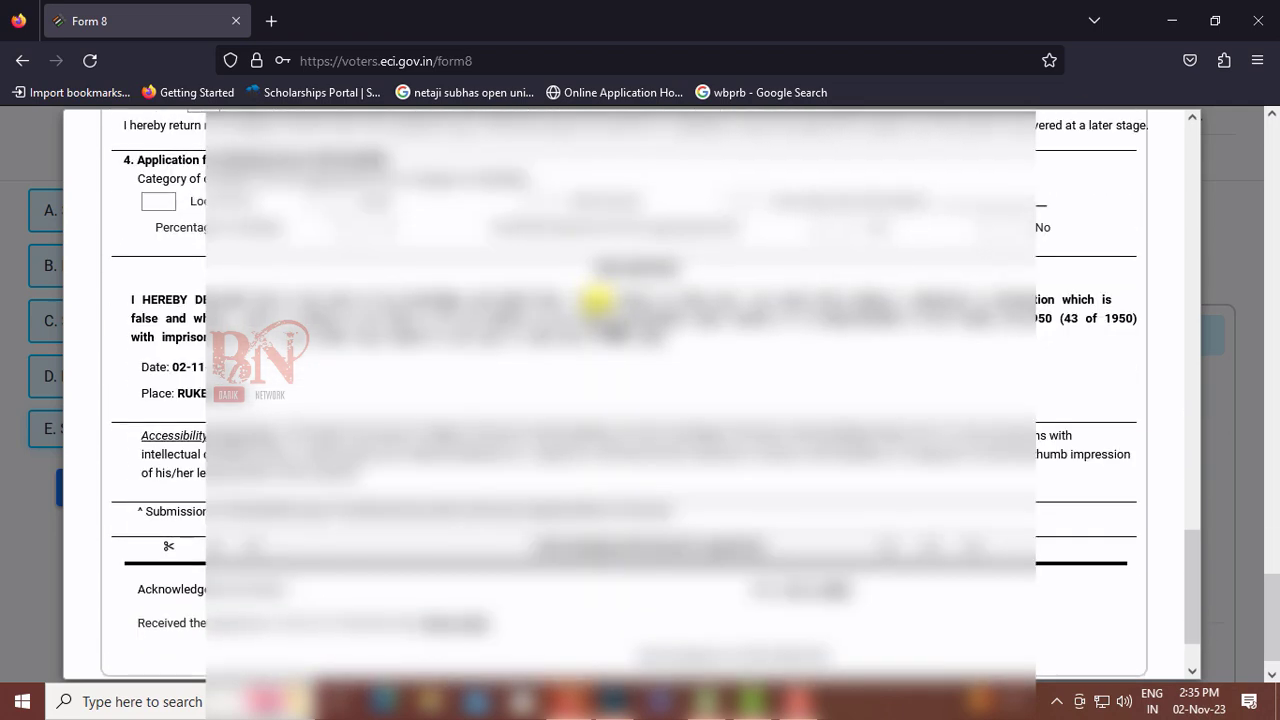
scroll(597, 300, down, 1)
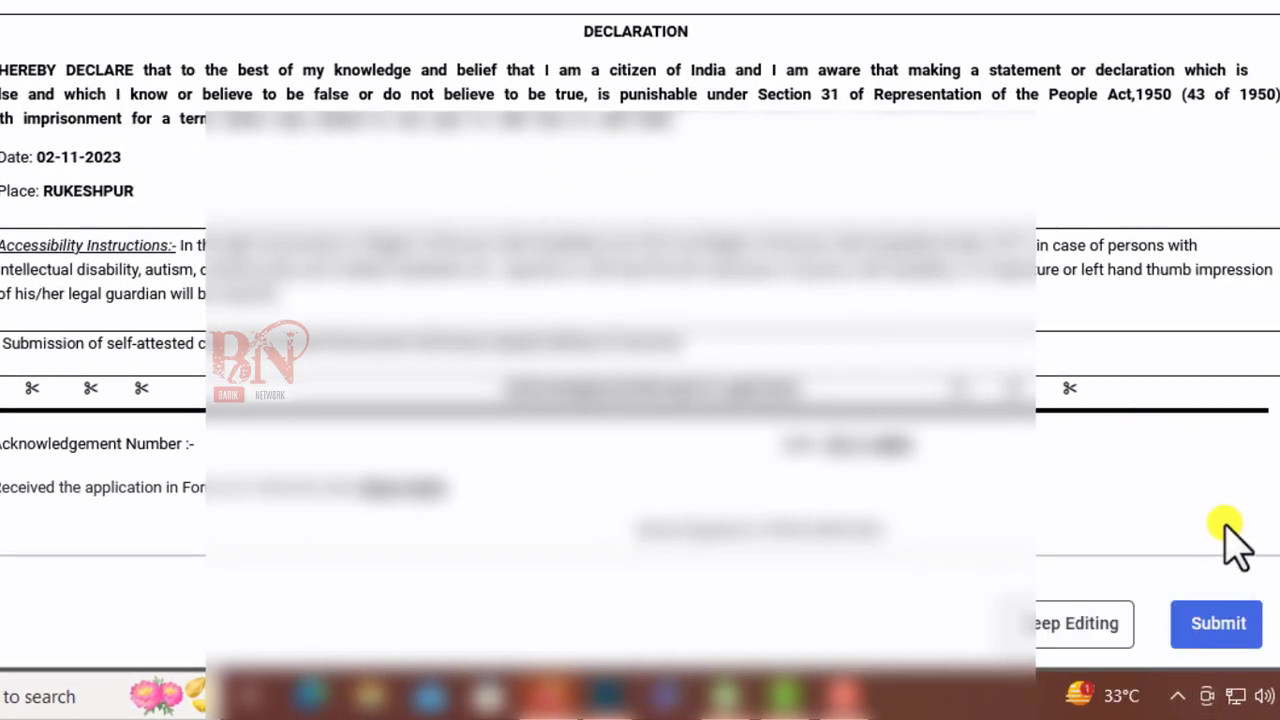
Step: Submit the reviewed Form 8, confirm with Yes, and decline Firefox's password save
click(1216, 630)
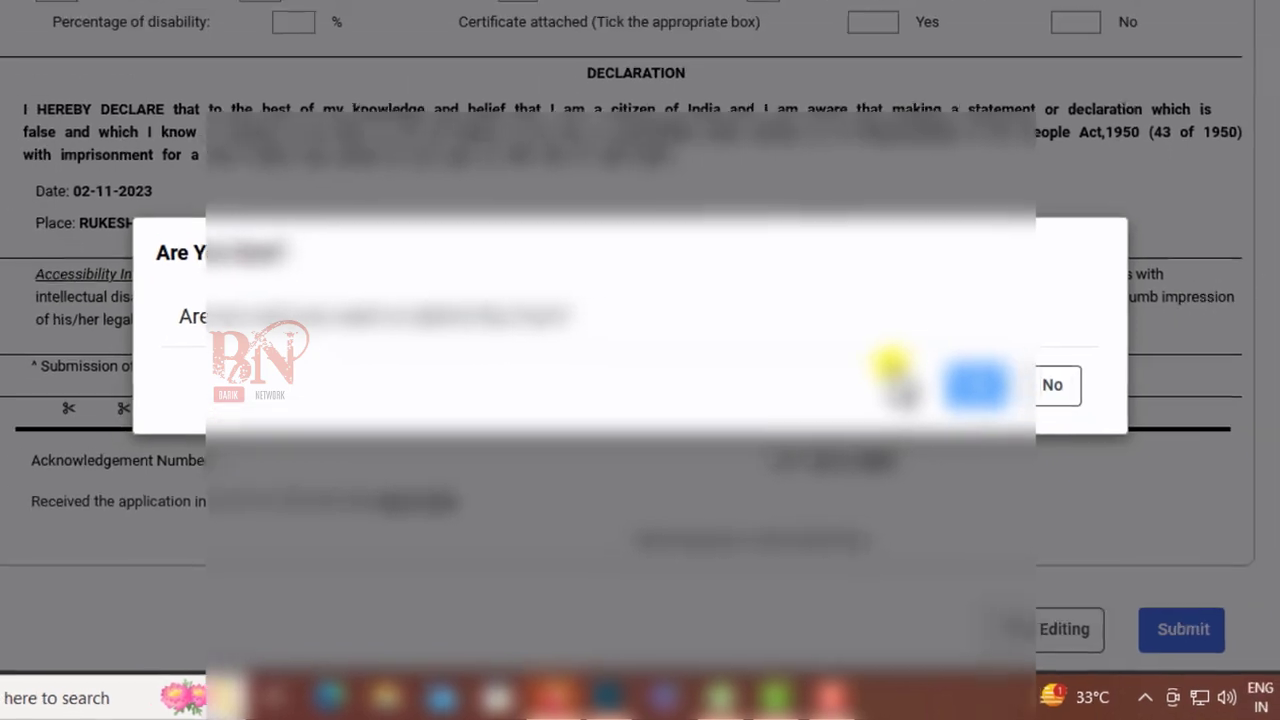
click(997, 363)
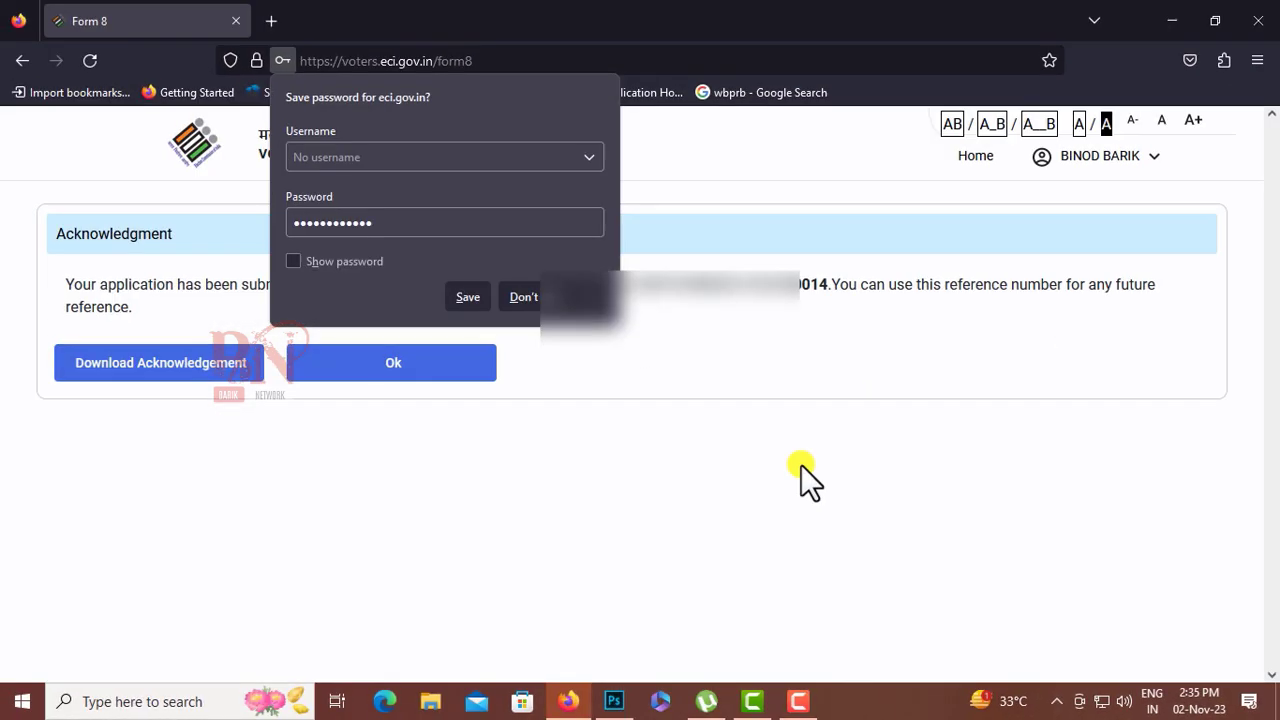
click(535, 296)
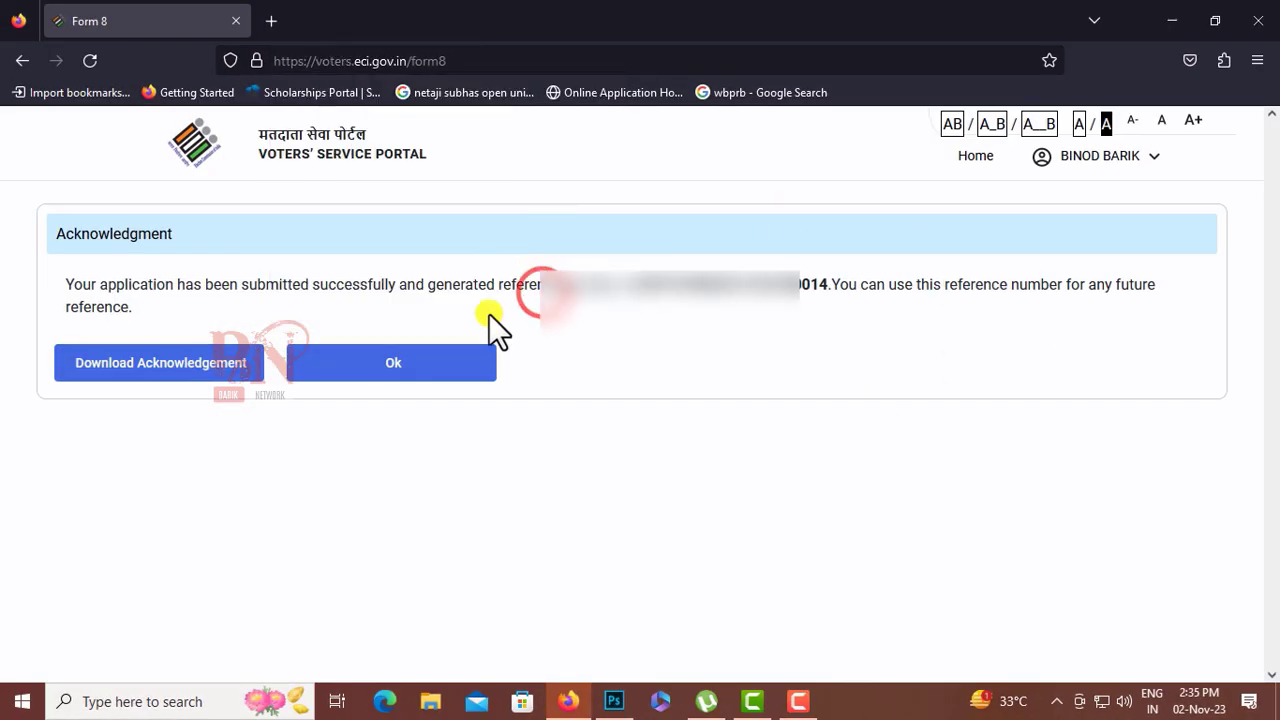
Step: Download the acknowledgment PDF, scroll through both pages, close it, and return to the portal home
click(183, 363)
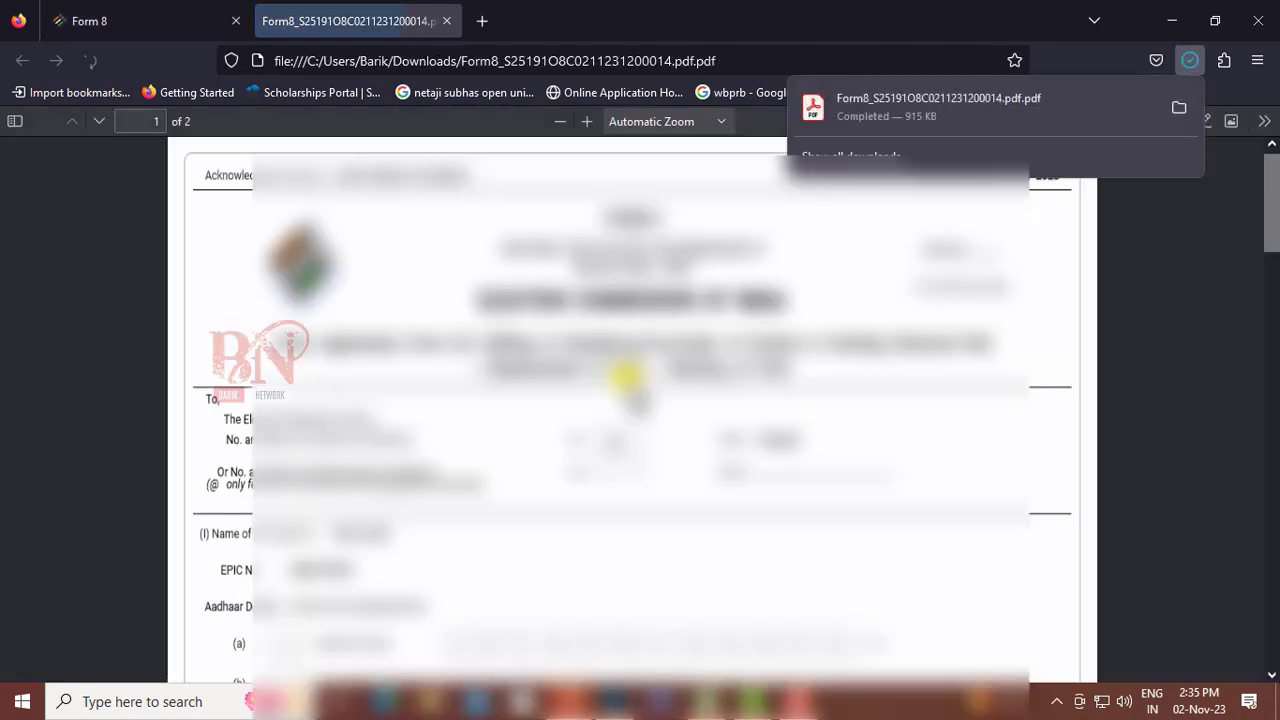
scroll(520, 362, down, 15)
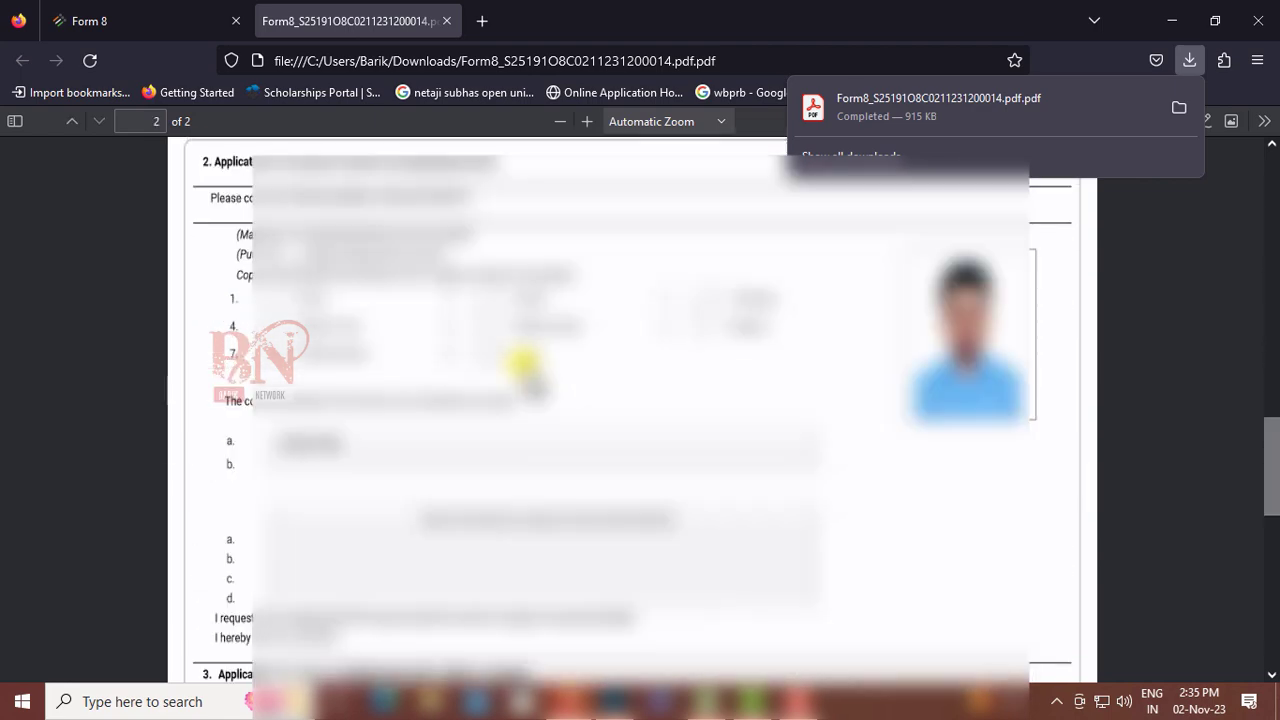
scroll(520, 362, down, 8)
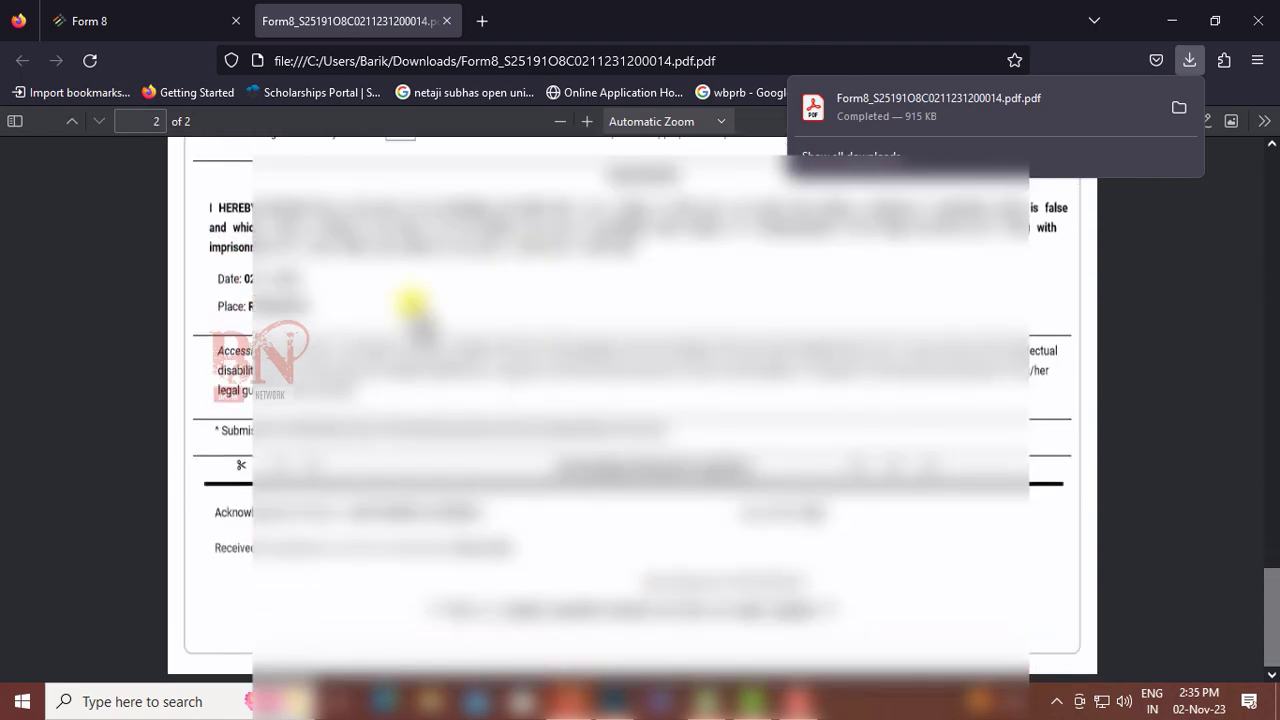
click(446, 21)
click(414, 385)
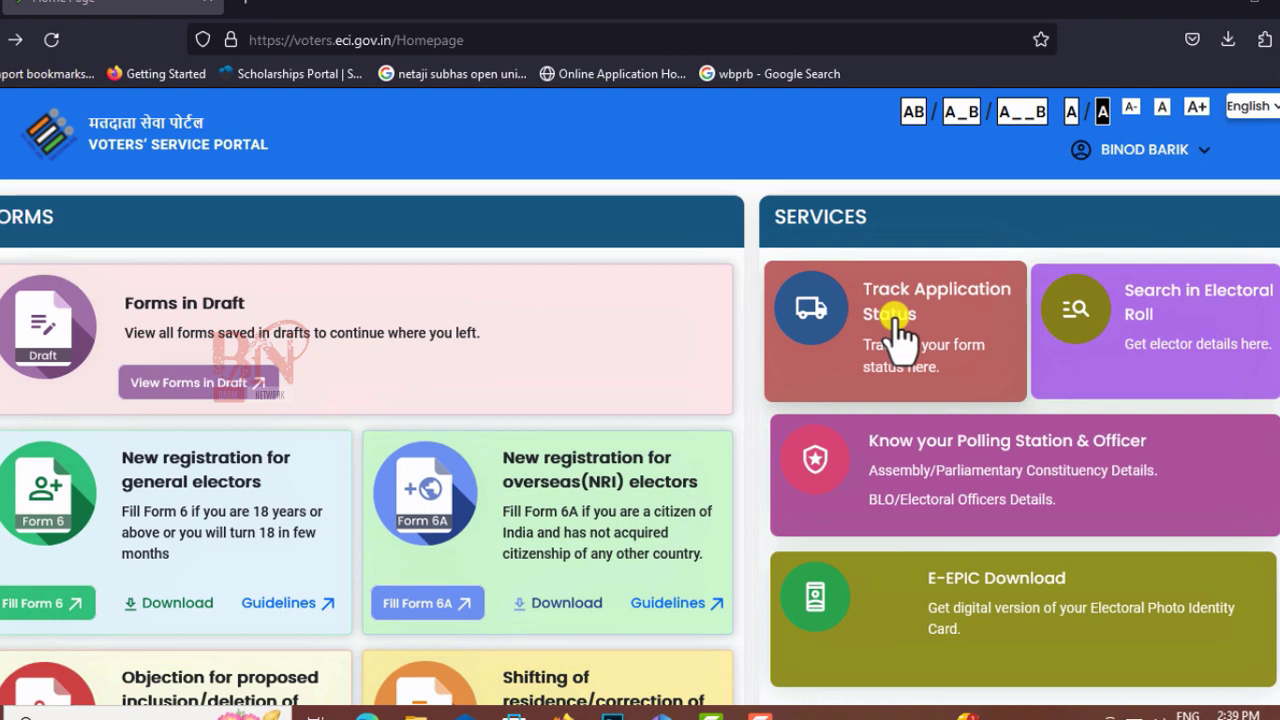
Step: Open Track Application Status and enter the application's reference number
click(880, 310)
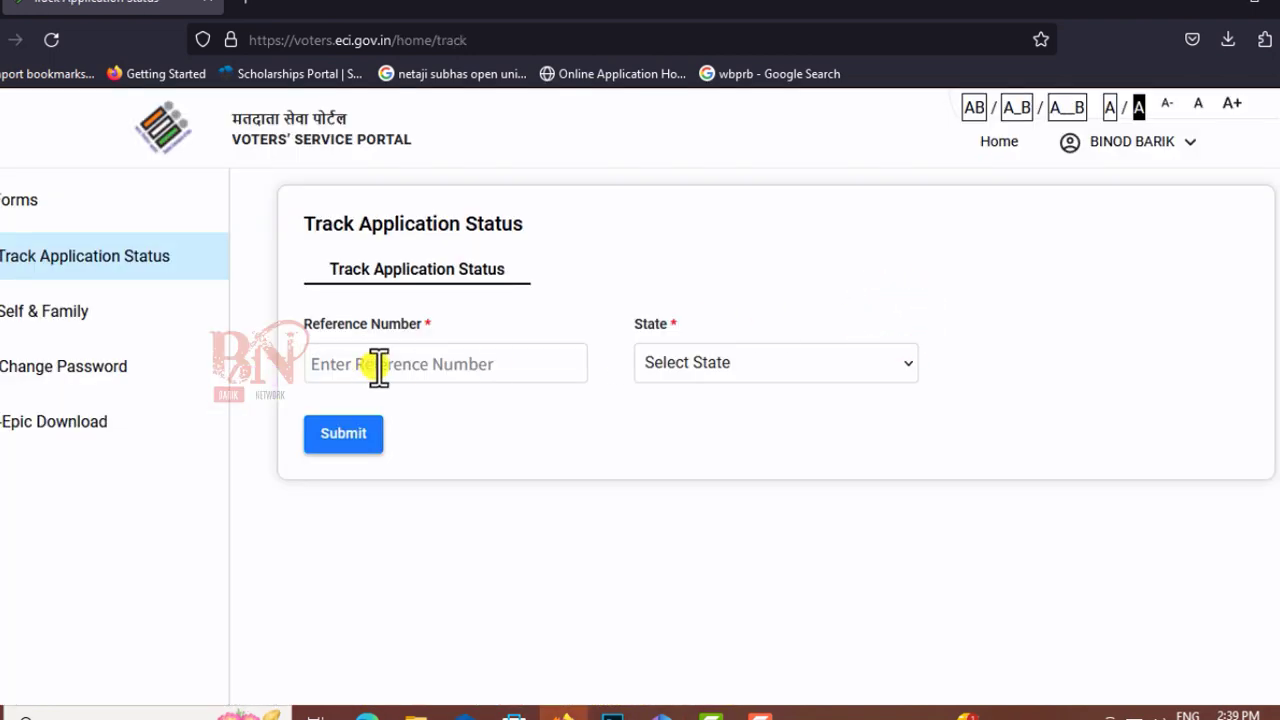
click(378, 366)
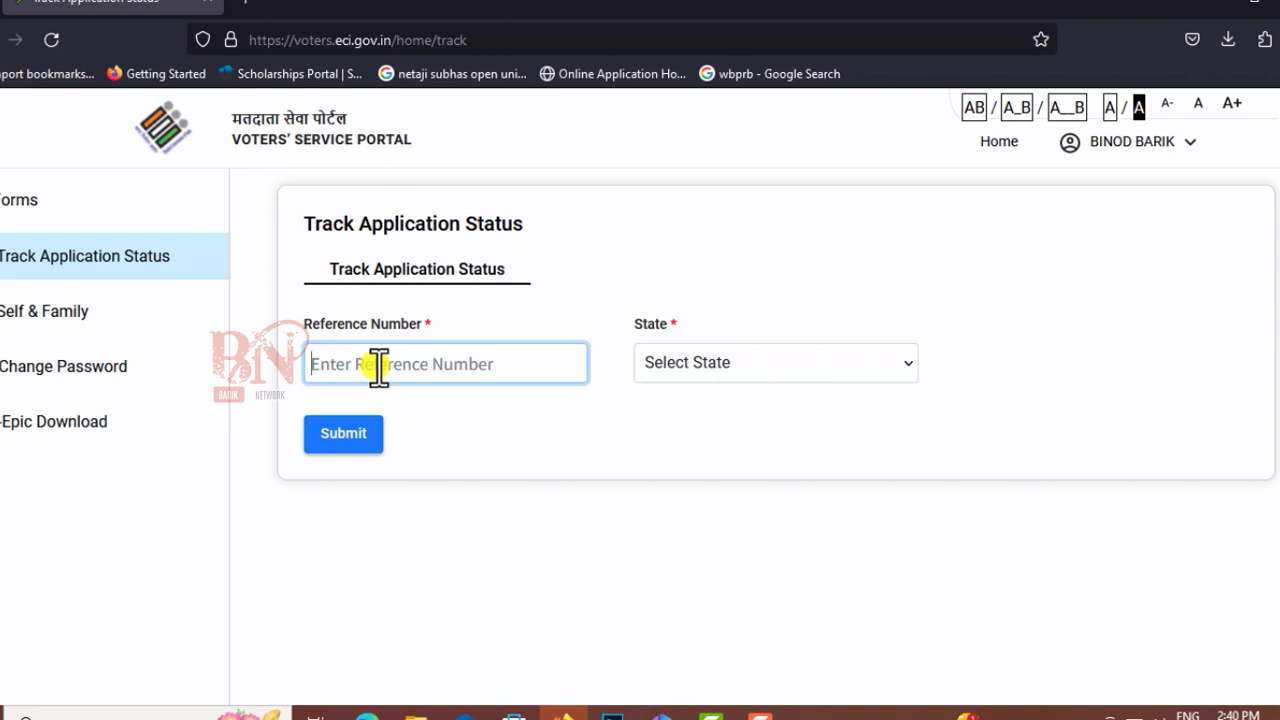
key(ctrl+v)
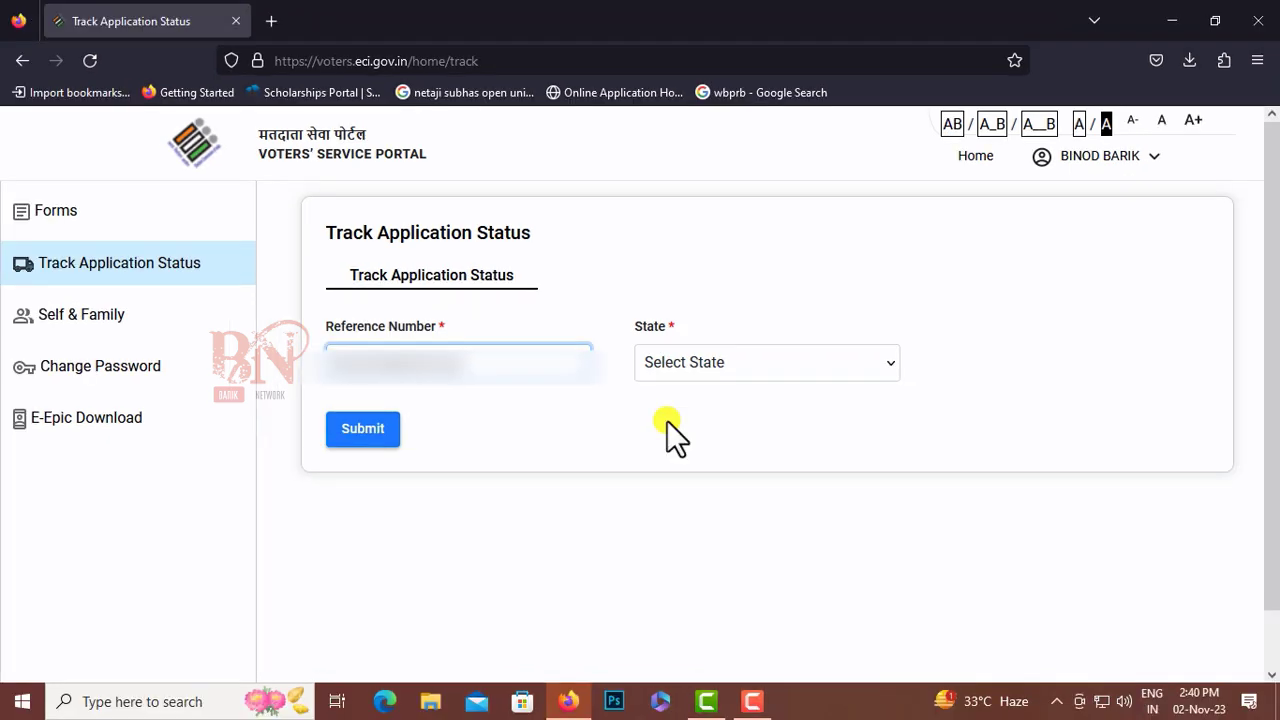
text(123)
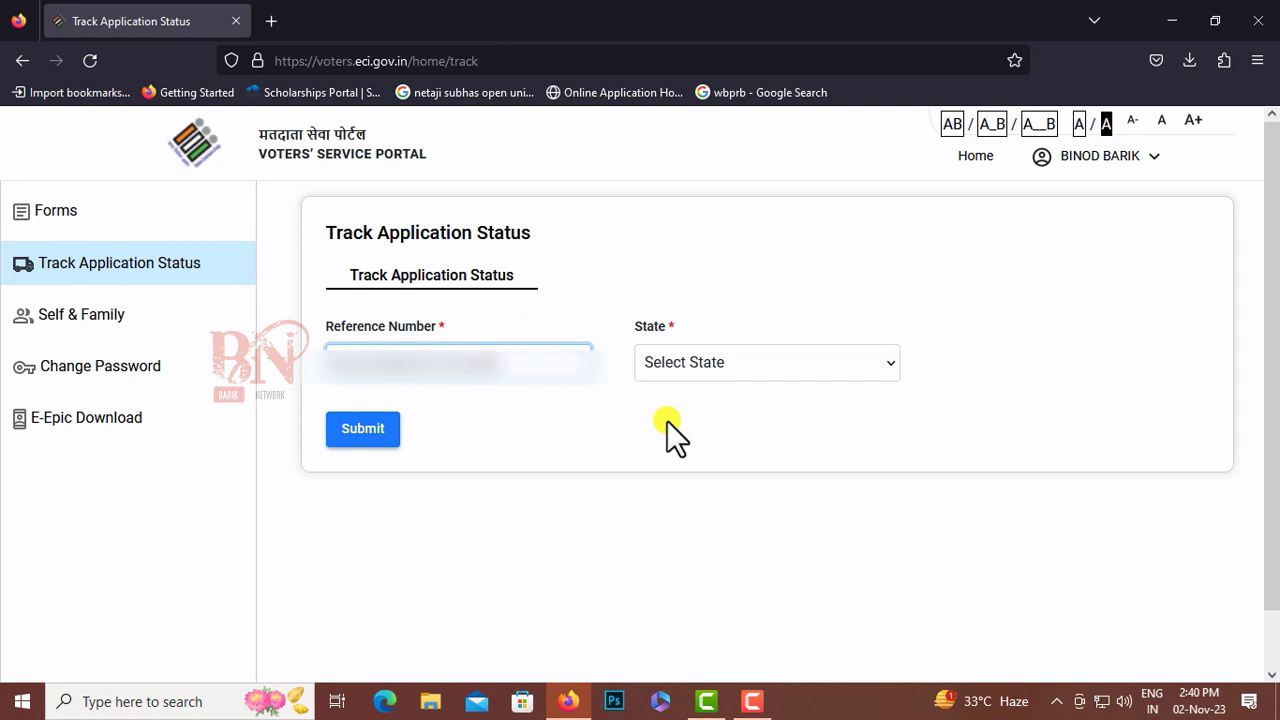
text(4)
Step: Select West Bengal as the state, search, and scroll to the application's status row
click(760, 365)
scroll(720, 630, down, 10)
click(704, 660)
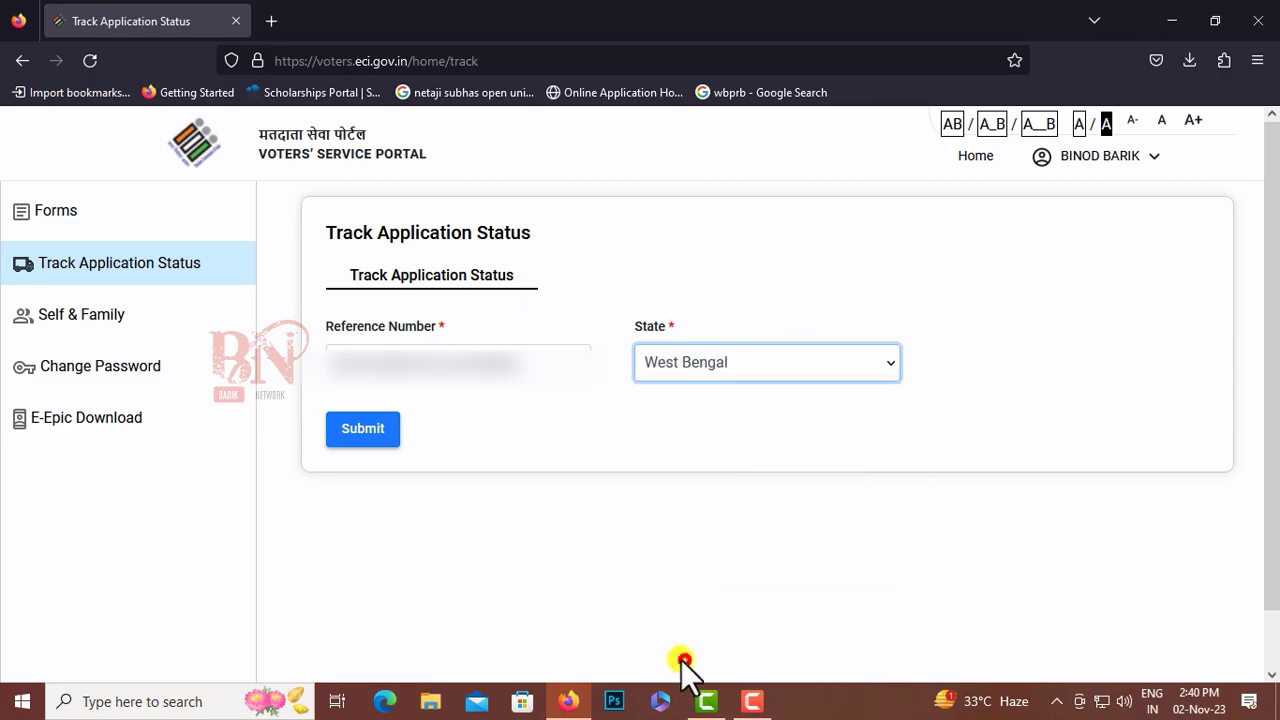
click(360, 431)
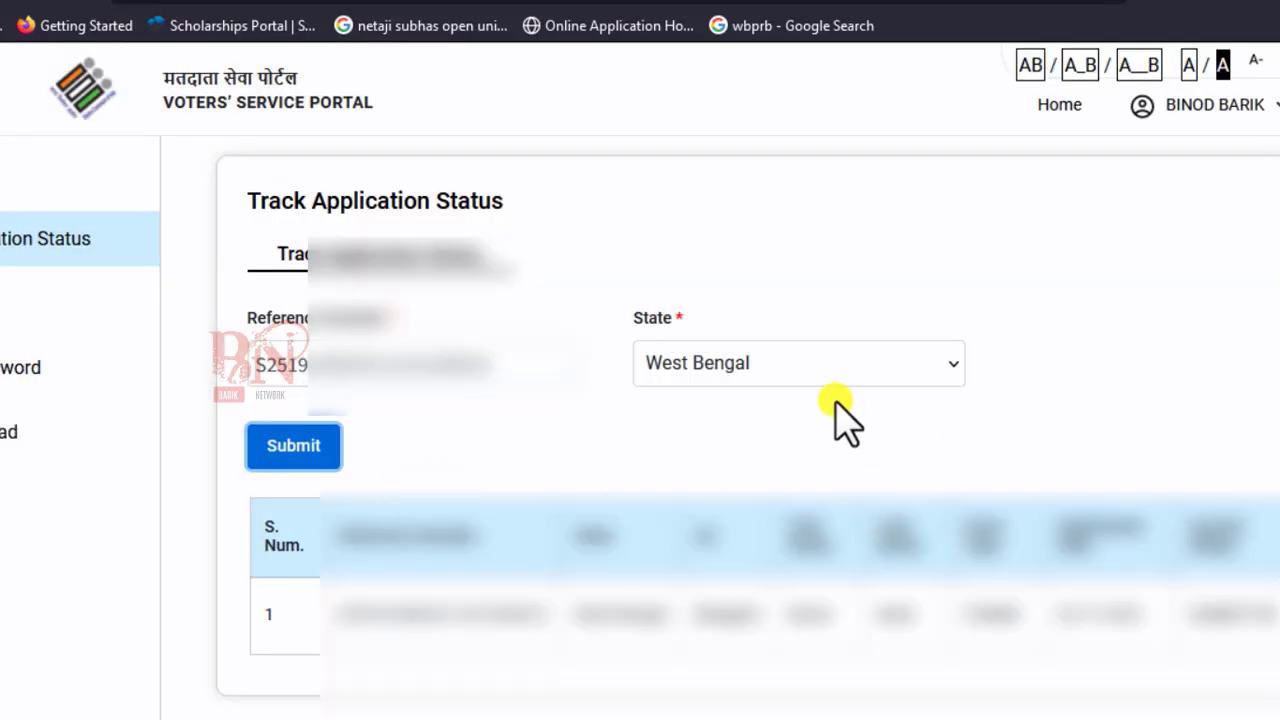
scroll(820, 425, down, 1)
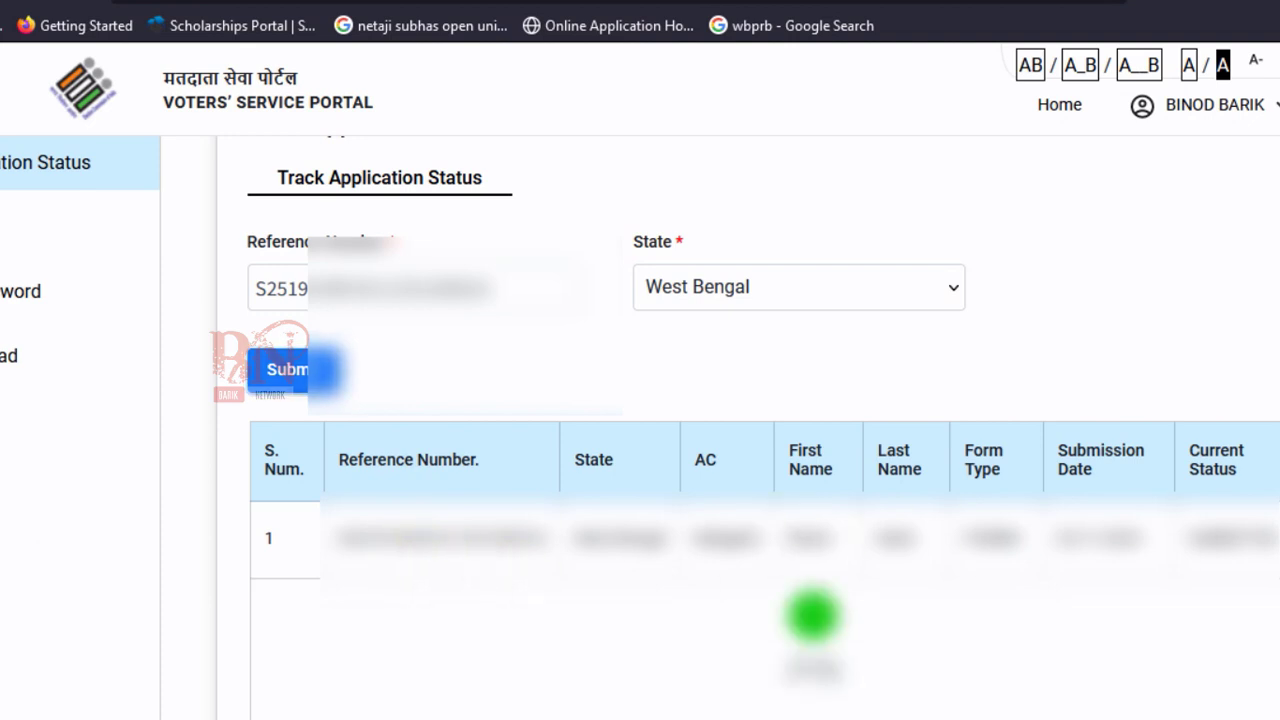
scroll(966, 471, down, 1)
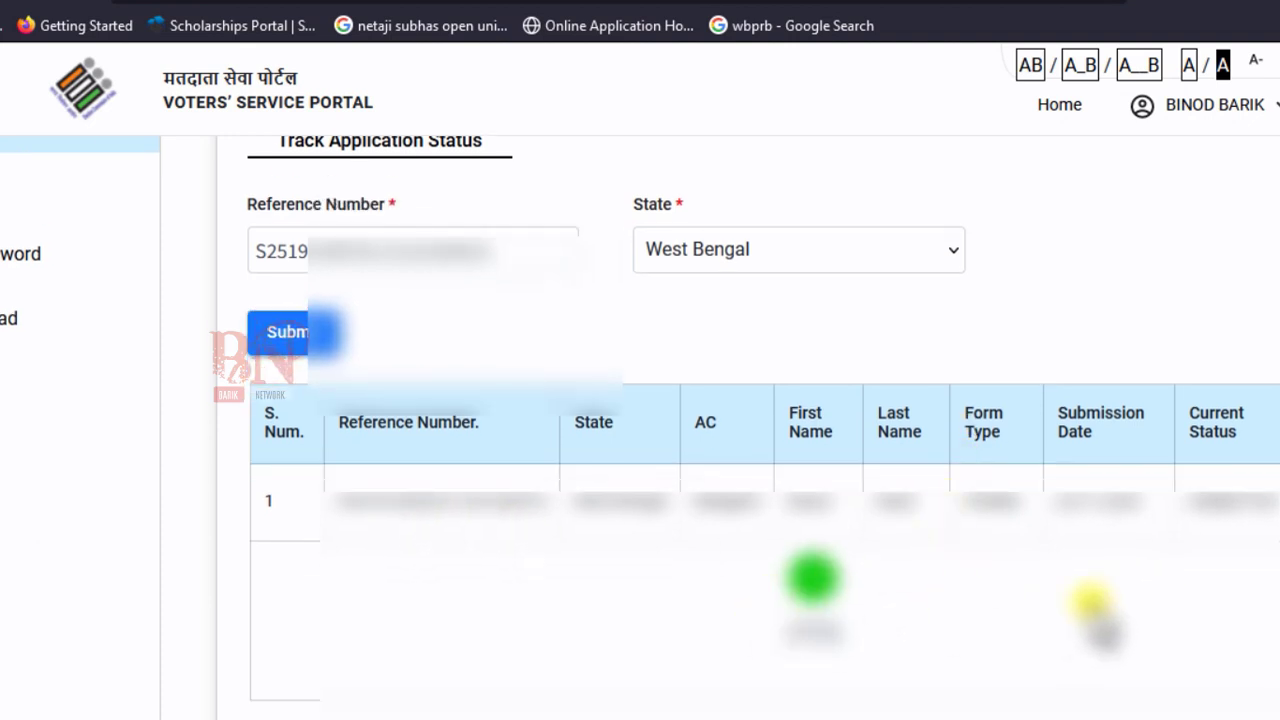